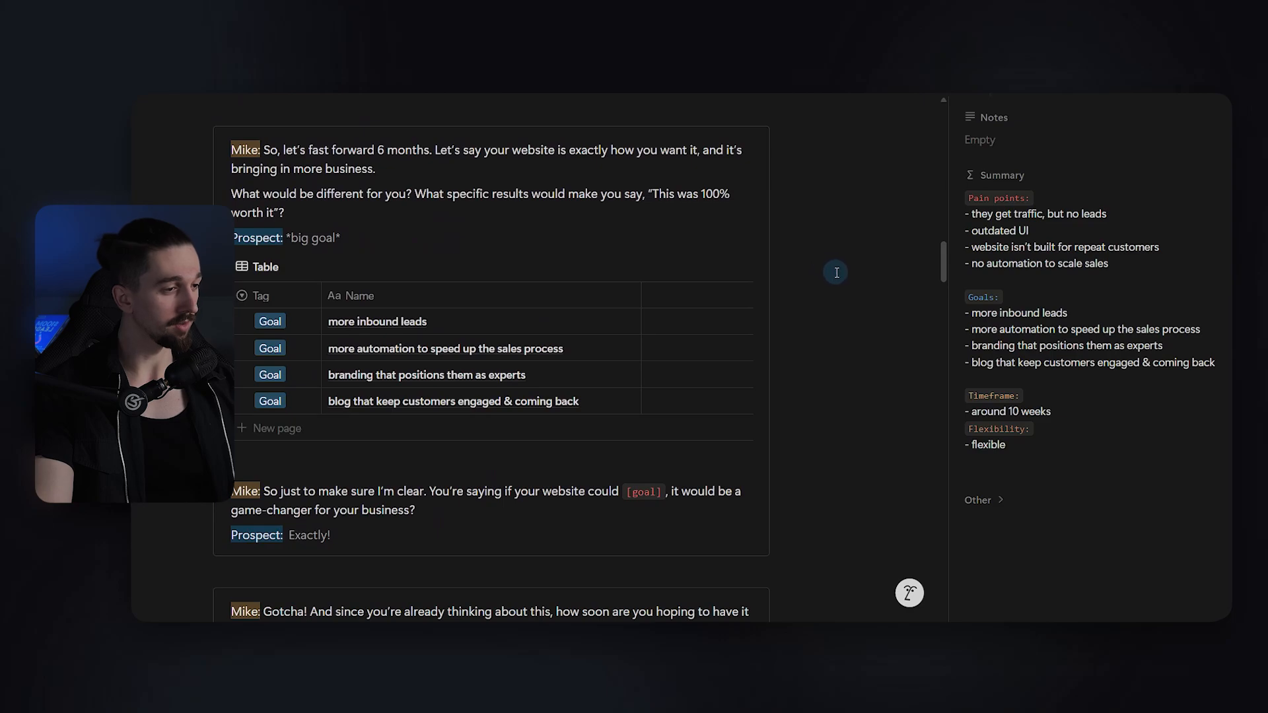
# Open the Website calculator page from the sales script and show its project summary and time estimation details
pyautogui.scroll(-15, 840, 281)
pyautogui.scroll(-20, 841, 285)
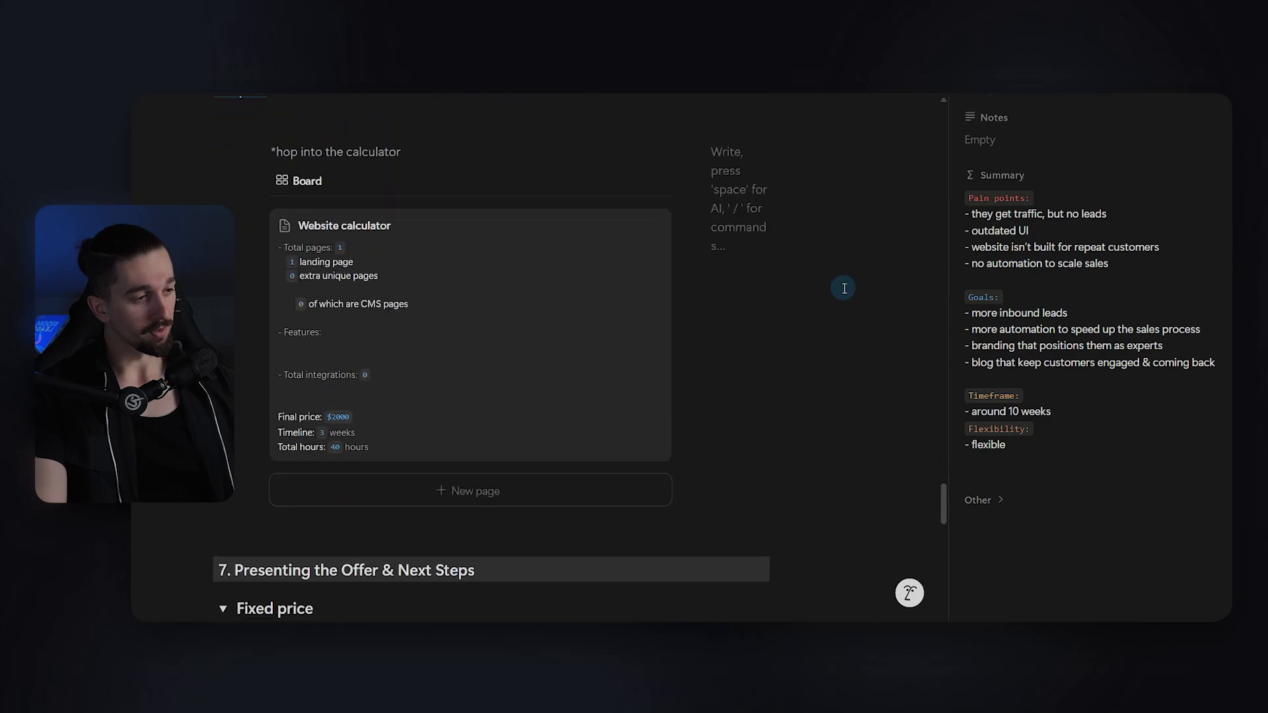
pyautogui.scroll(-1, 812, 264)
pyautogui.scroll(2, 505, 284)
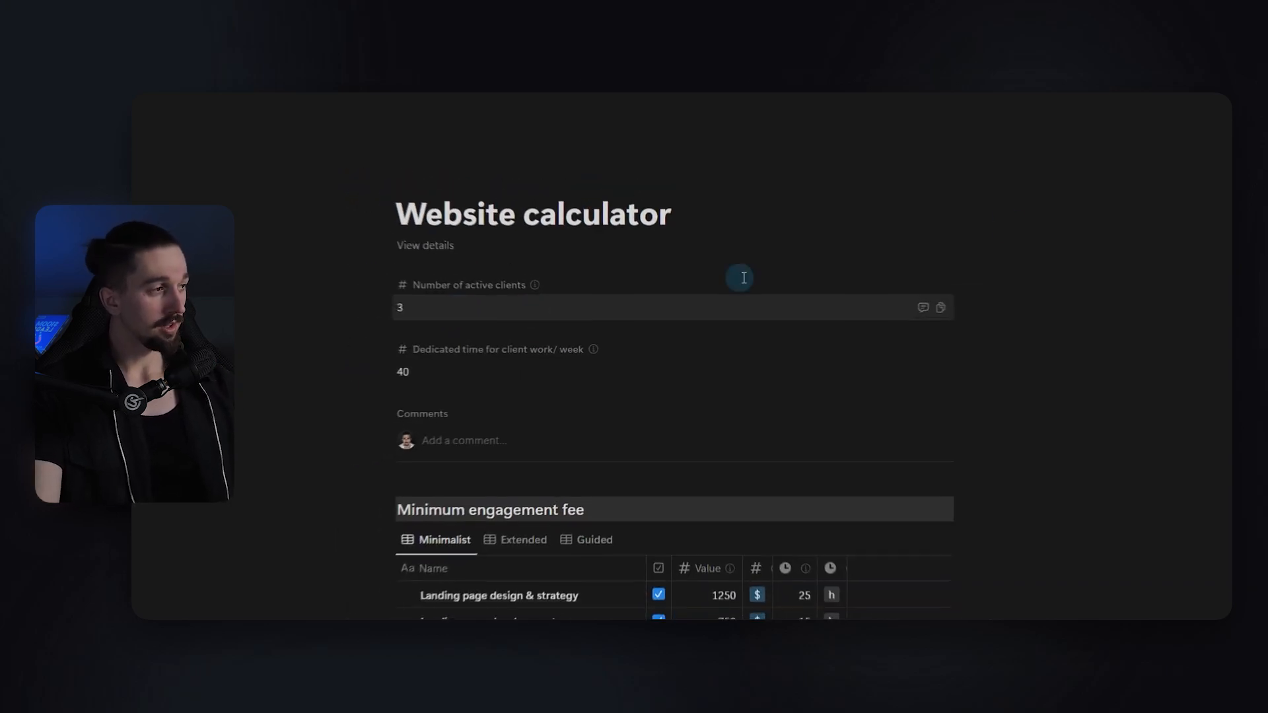
pyautogui.click(1217, 108)
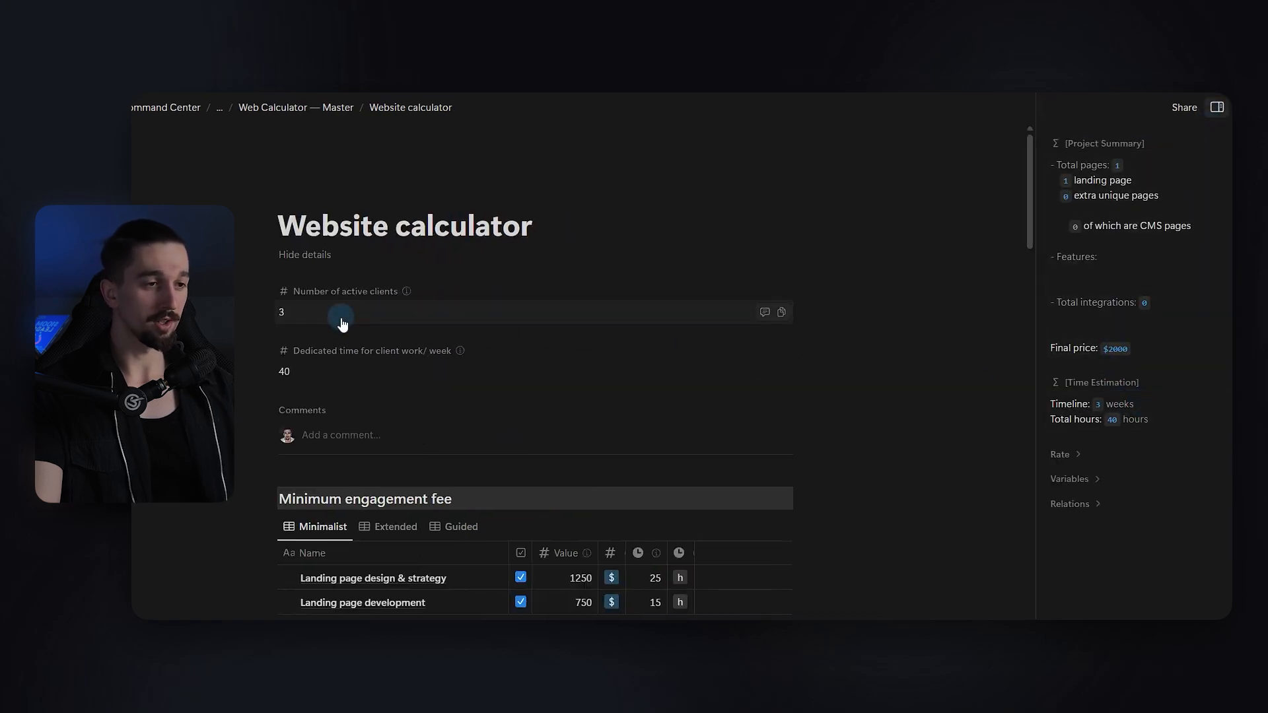
# Set the calculator's number of active clients to 2
pyautogui.moveTo(356, 315); pyautogui.dragTo(255, 317)
pyautogui.write('2')
pyautogui.press('Return')
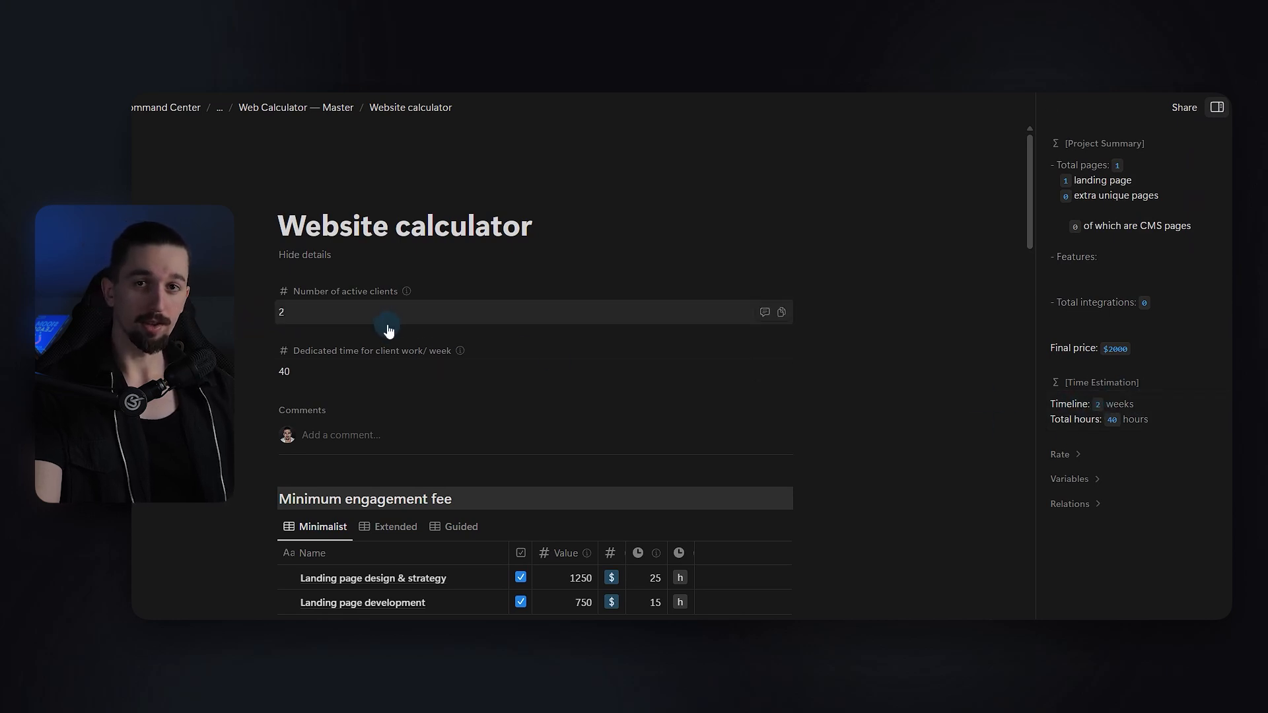
# Set the number of active clients back to 3
pyautogui.click(337, 323)
pyautogui.write('3')
pyautogui.press('Return')
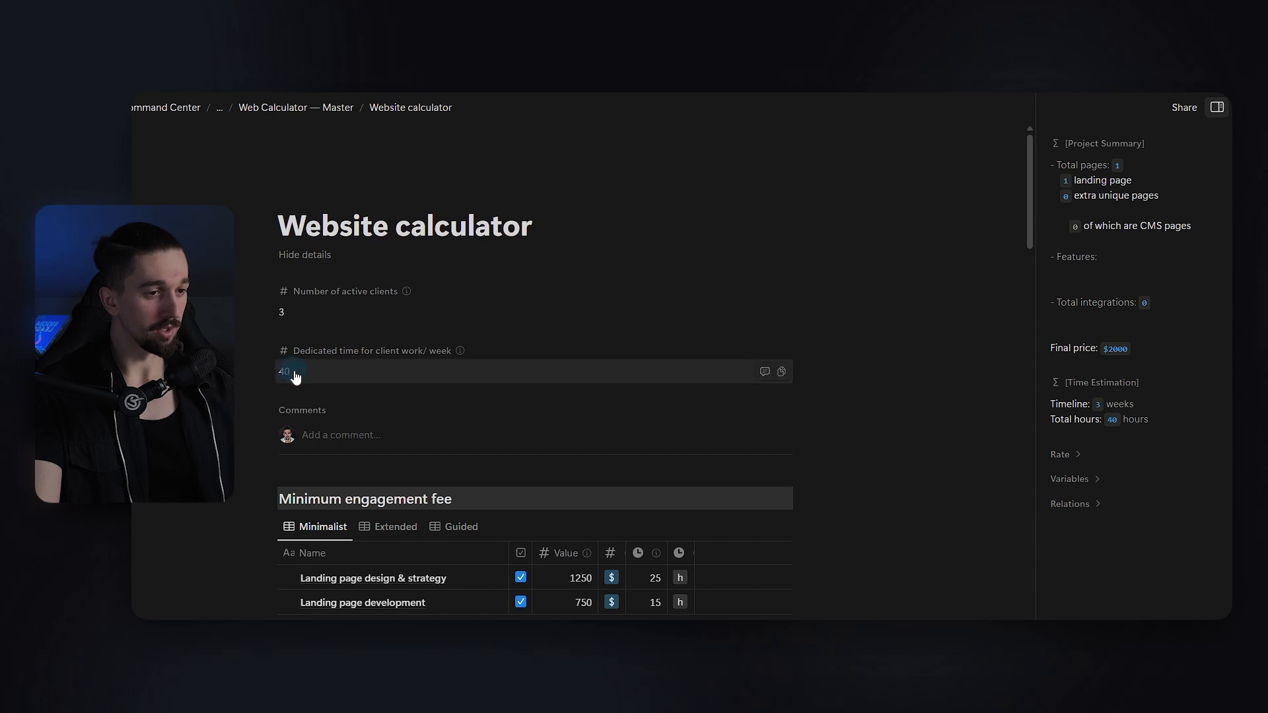
pyautogui.click(355, 251)
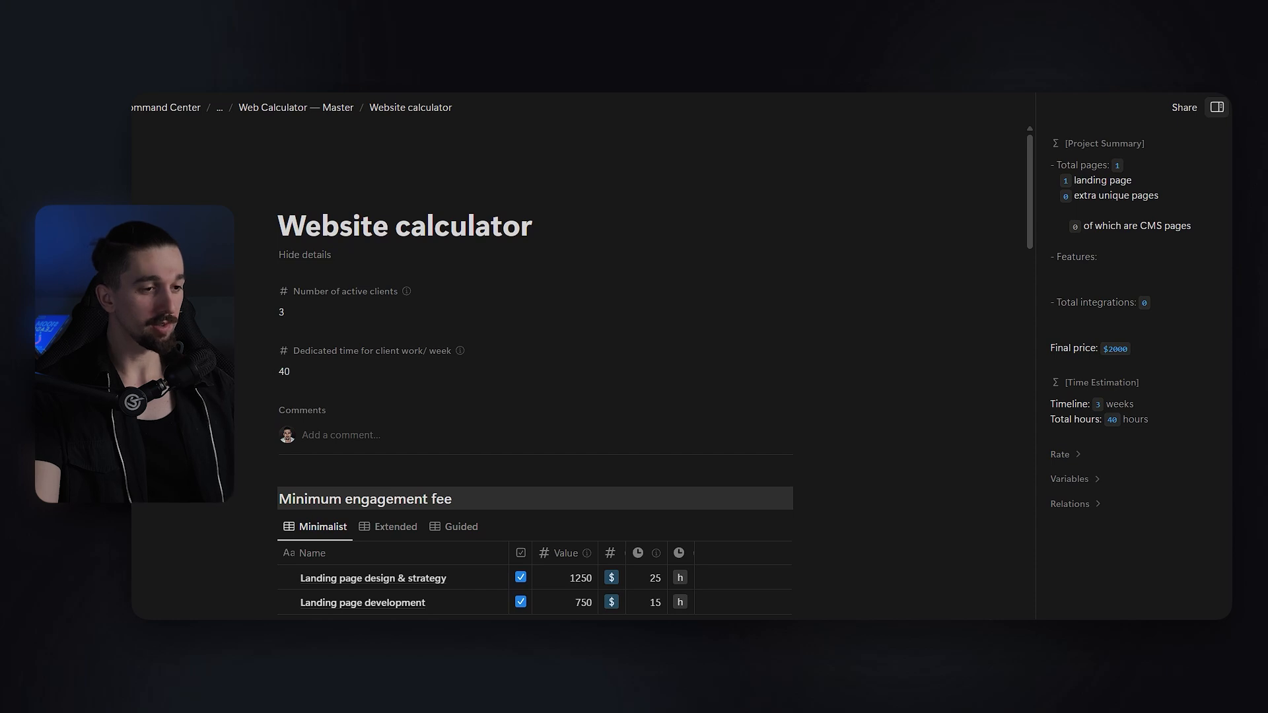
# Include the Blog and Case studies pages in the project and mark both as CMS pages
pyautogui.scroll(-2, 535, 357)
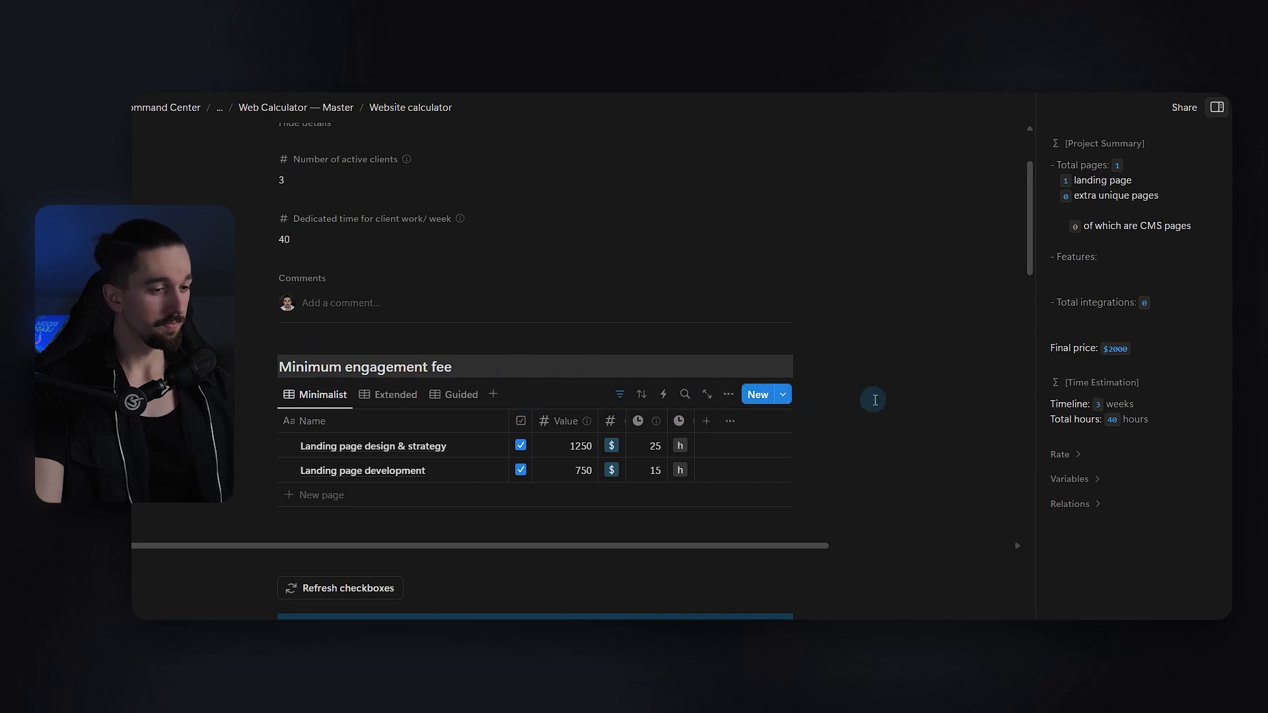
pyautogui.scroll(-5, 865, 397)
pyautogui.click(522, 400)
pyautogui.click(521, 473)
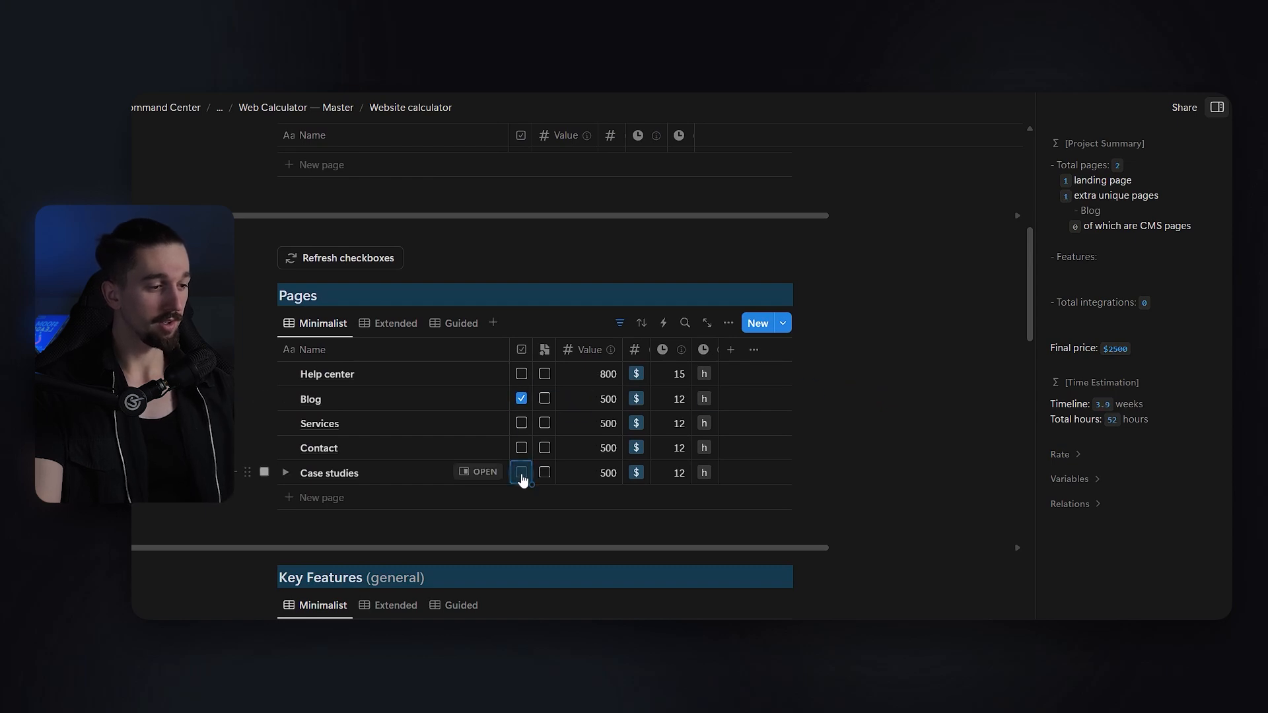
pyautogui.click(545, 400)
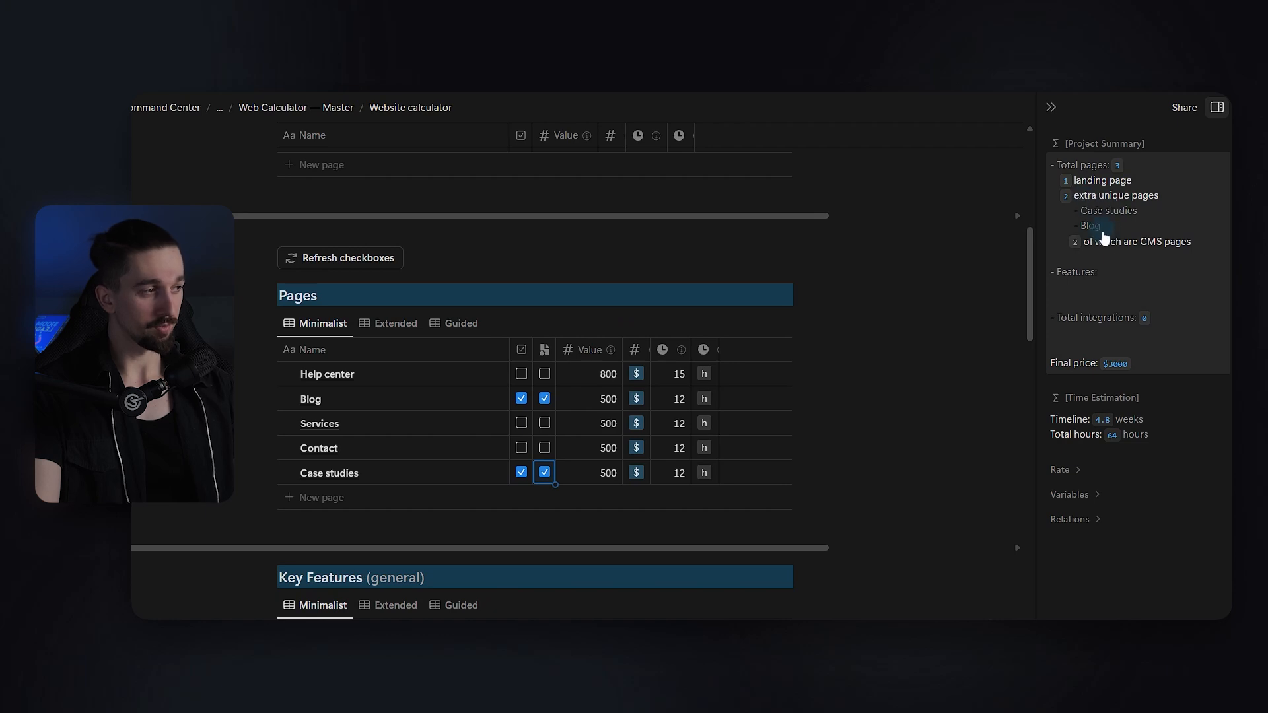
# Include Simple CMS and Site migration from the general key features
pyautogui.scroll(-4, 868, 333)
pyautogui.scroll(-3, 869, 332)
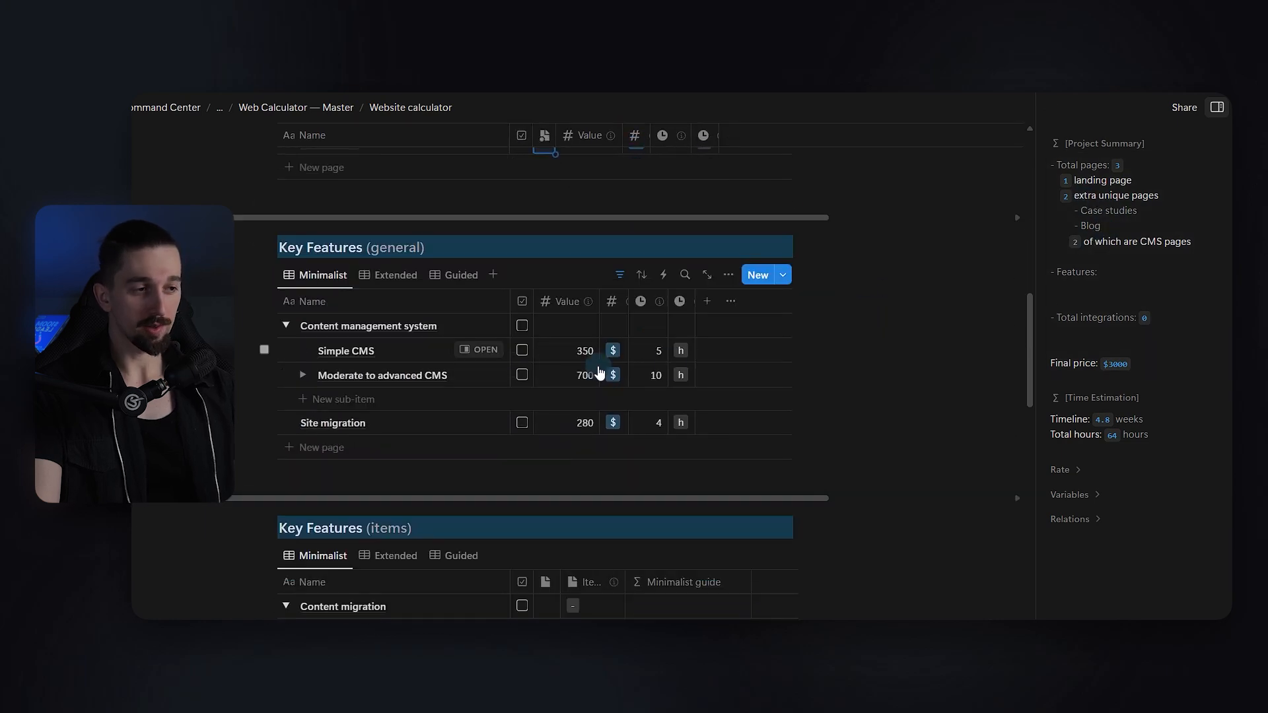
pyautogui.click(522, 350)
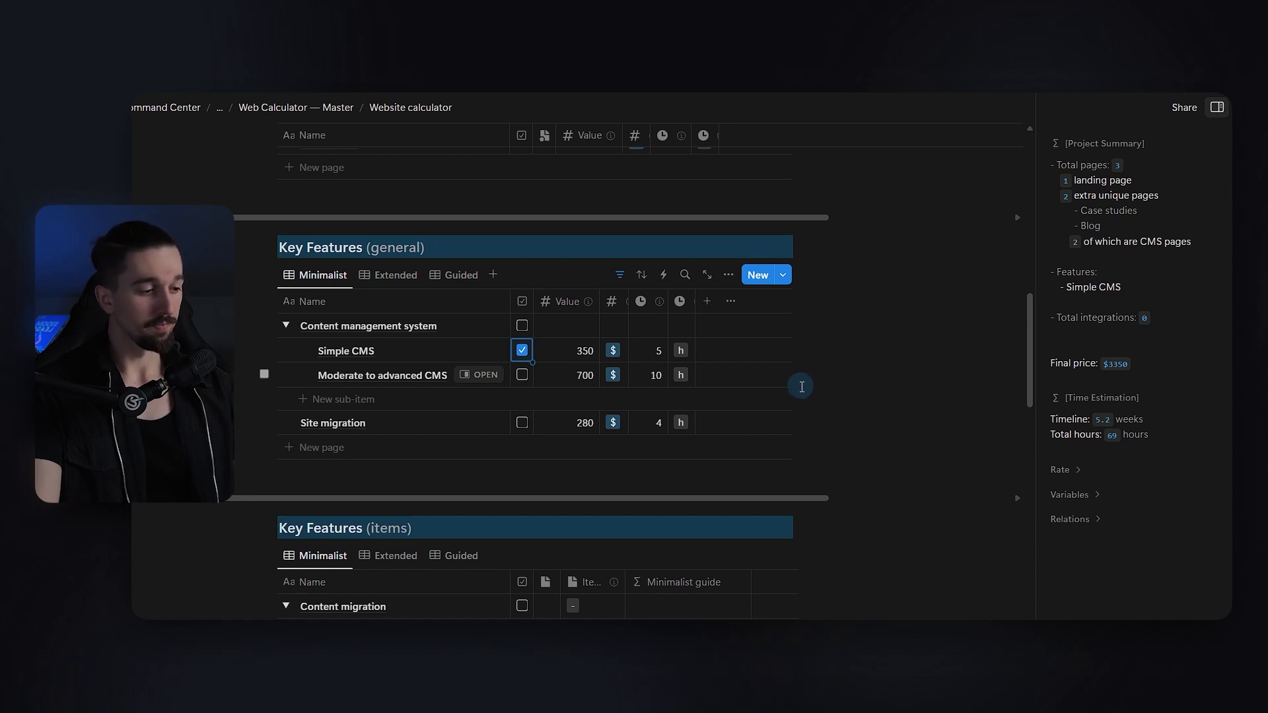
pyautogui.click(529, 431)
# Set the Simple blog articles migration to 25 pages and include it in the project
pyautogui.scroll(-10, 818, 424)
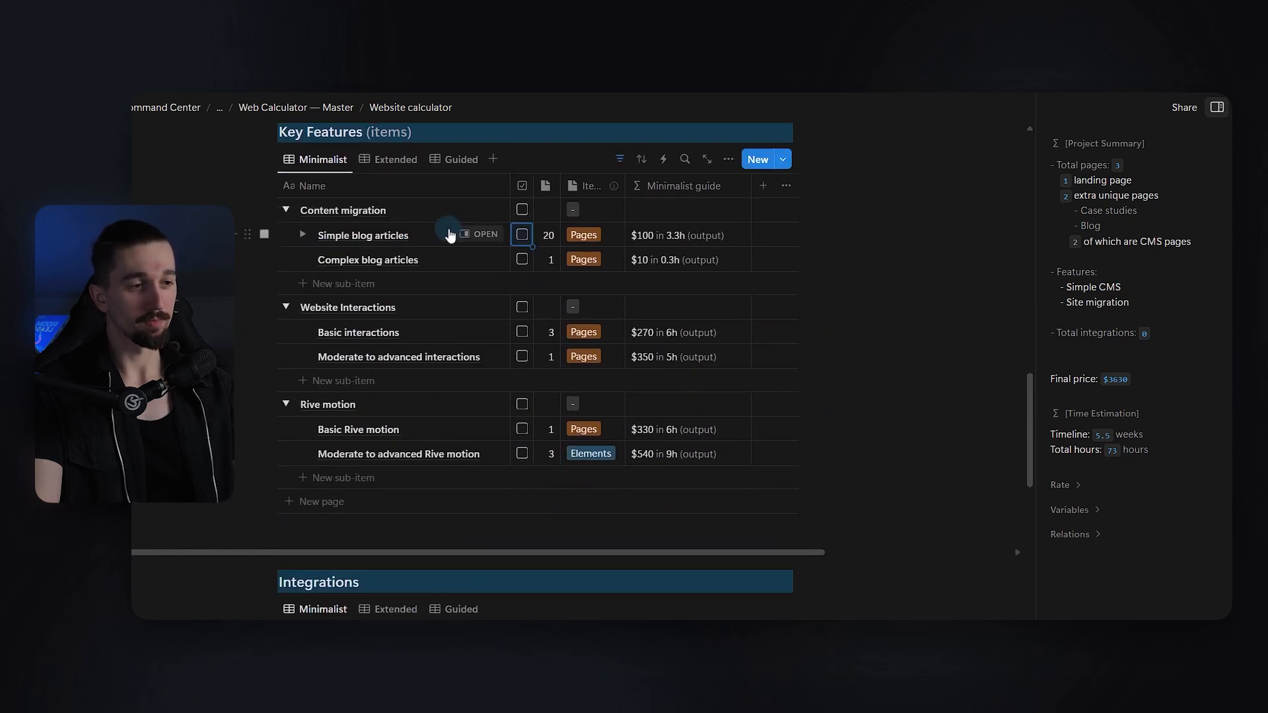
pyautogui.click(548, 235)
pyautogui.doubleClick(696, 232)
pyautogui.write('2')
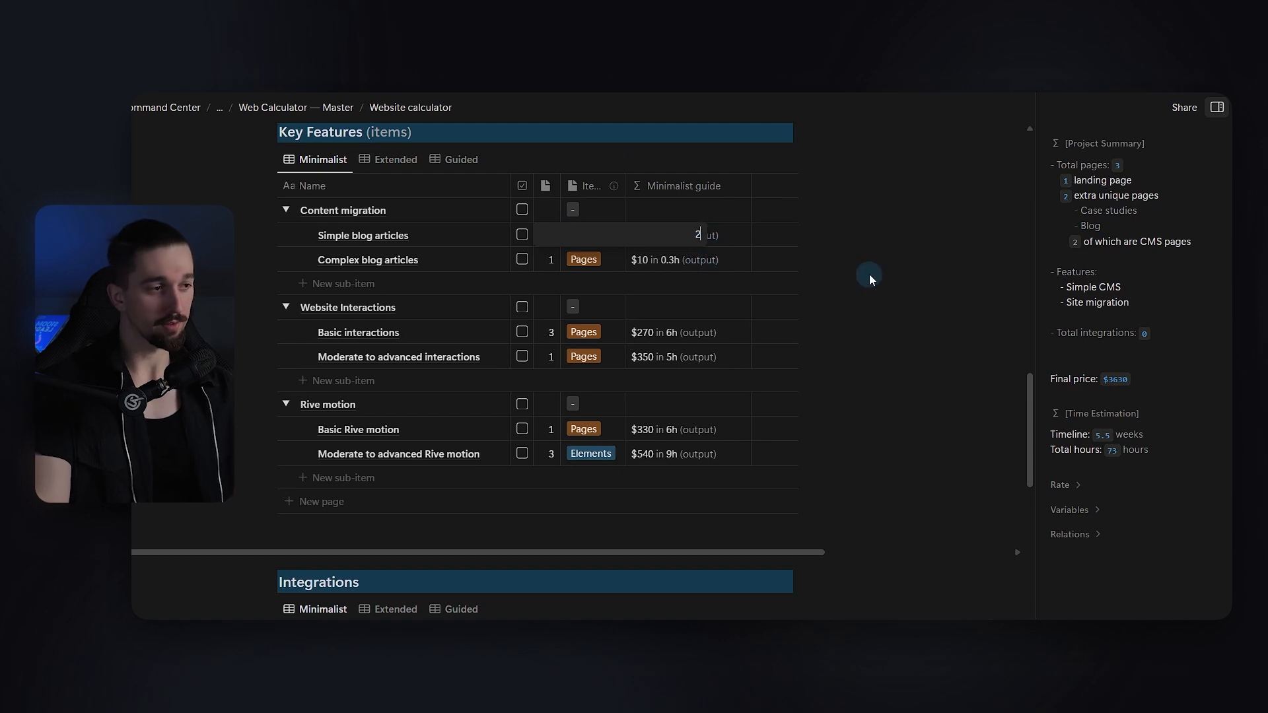
pyautogui.write('5')
pyautogui.click(870, 276)
pyautogui.click(522, 234)
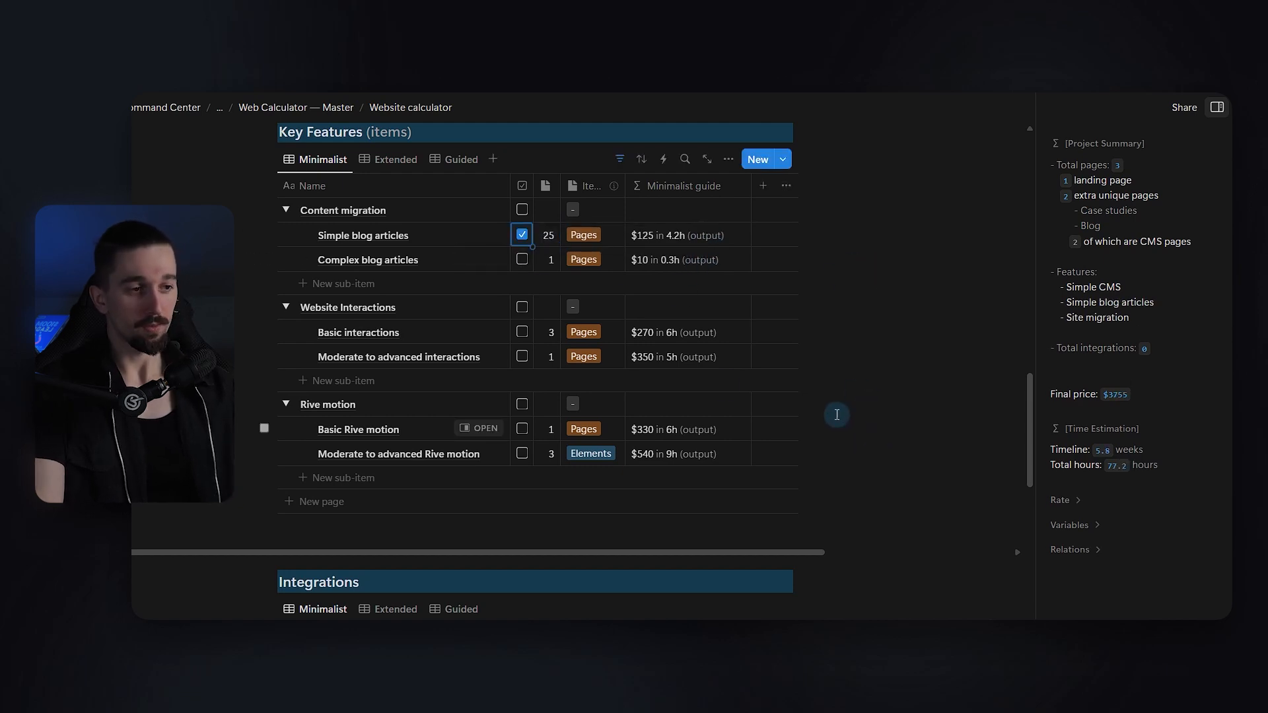
# Include Basic interactions and Moderate to advanced Rive motion from the itemised key features
pyautogui.click(527, 336)
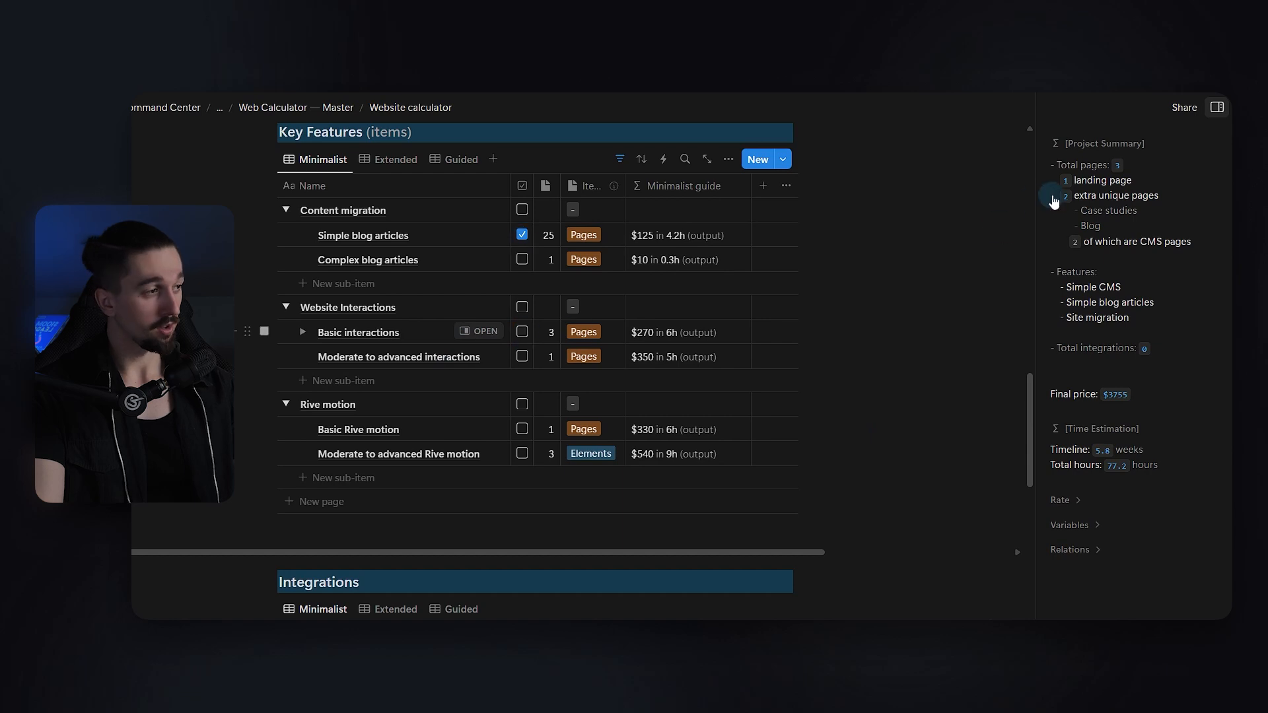
pyautogui.scroll(-1, 546, 385)
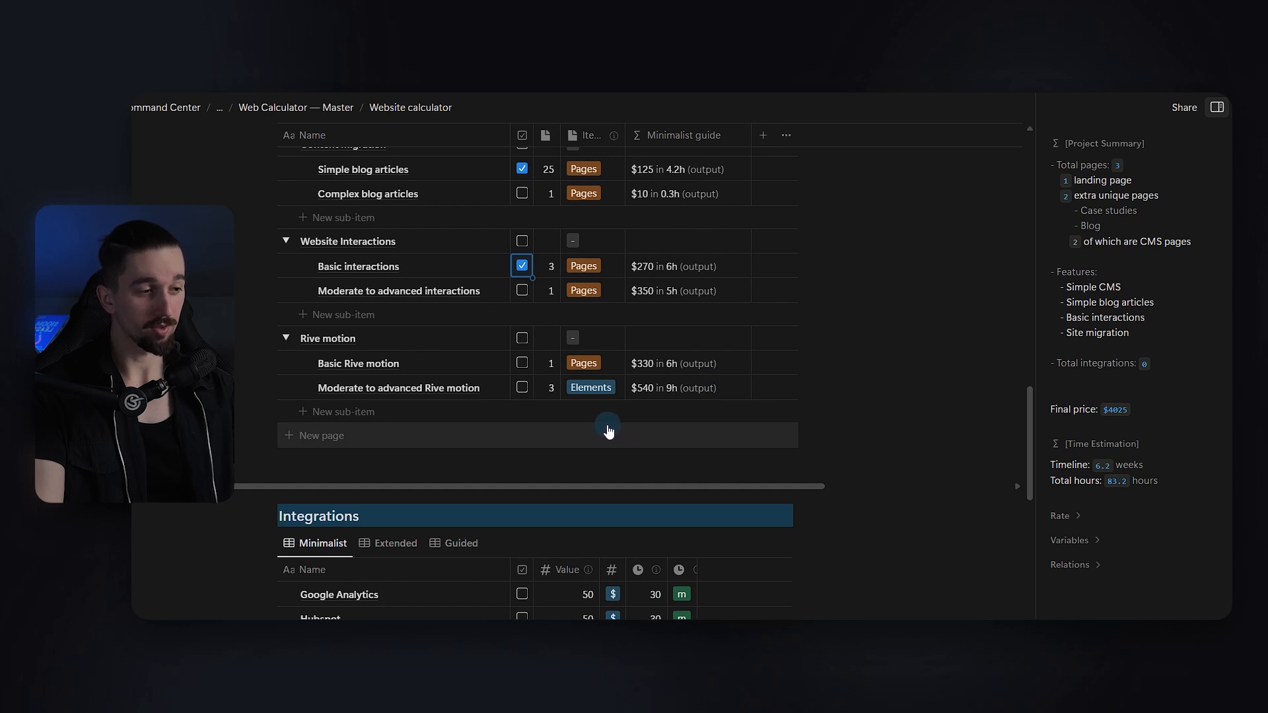
pyautogui.click(521, 388)
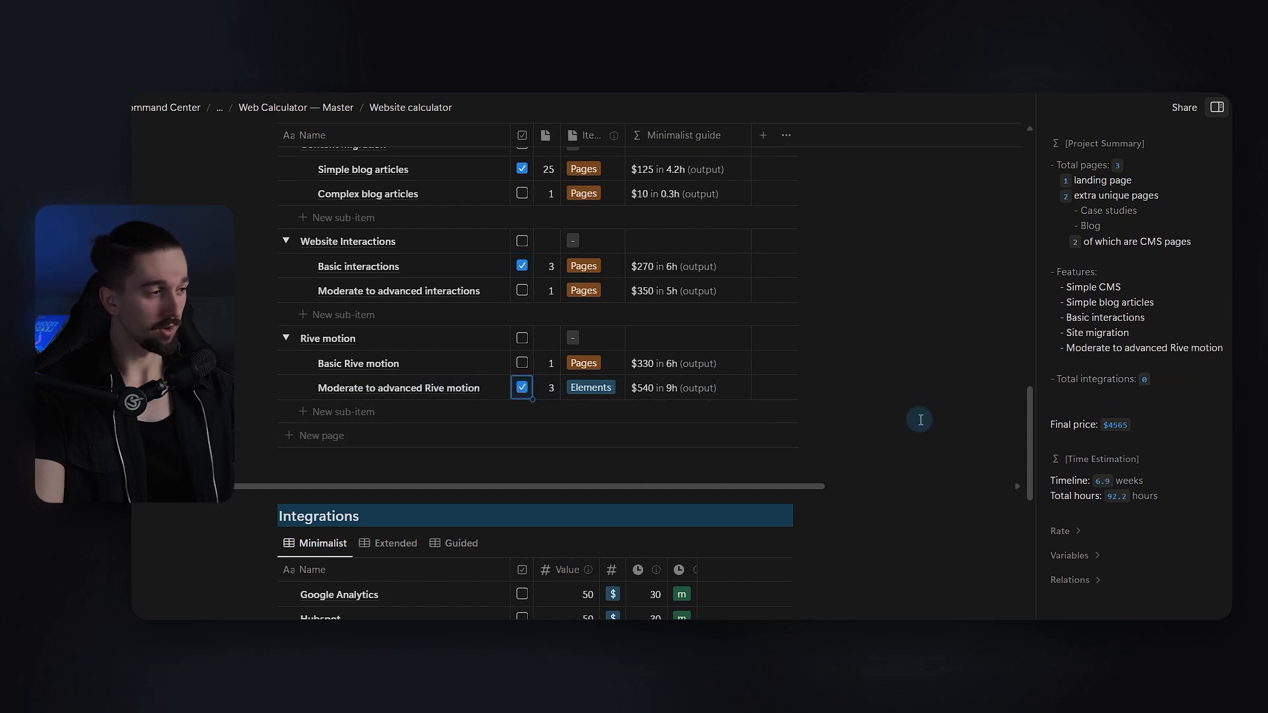
# Include the Google Analytics and Hotjar integrations in the project
pyautogui.scroll(-4, 914, 421)
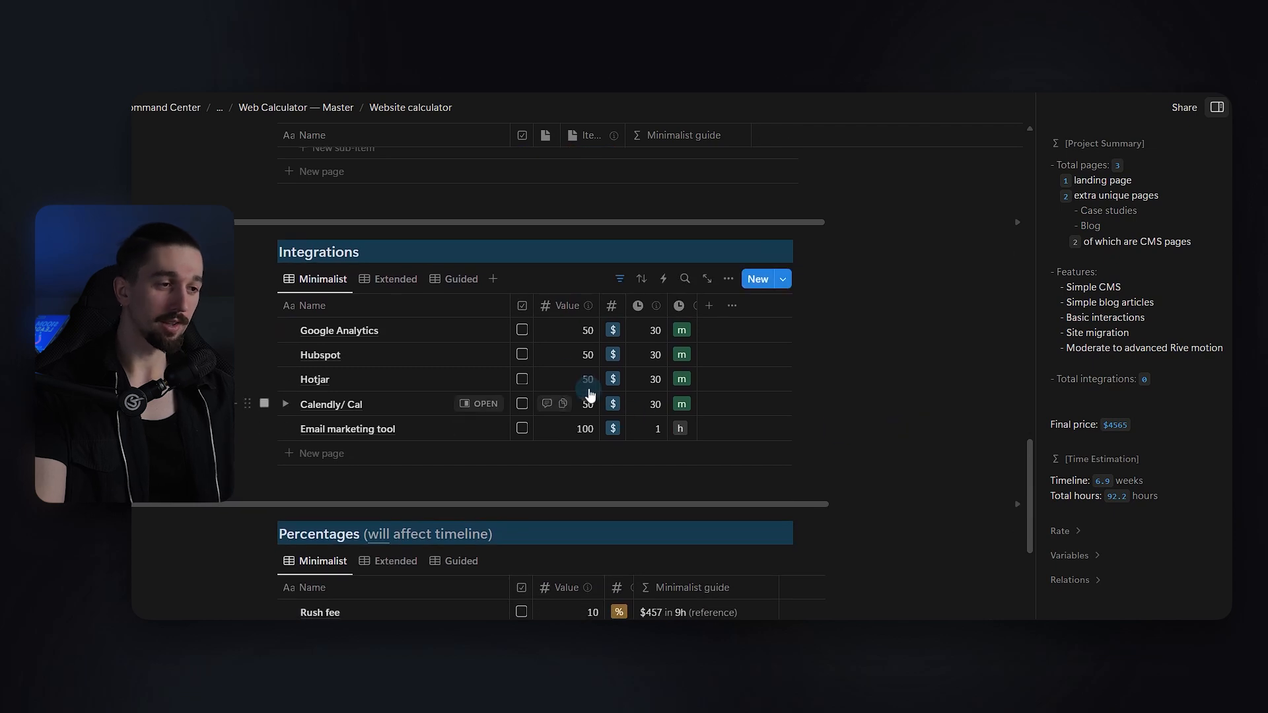
pyautogui.click(532, 332)
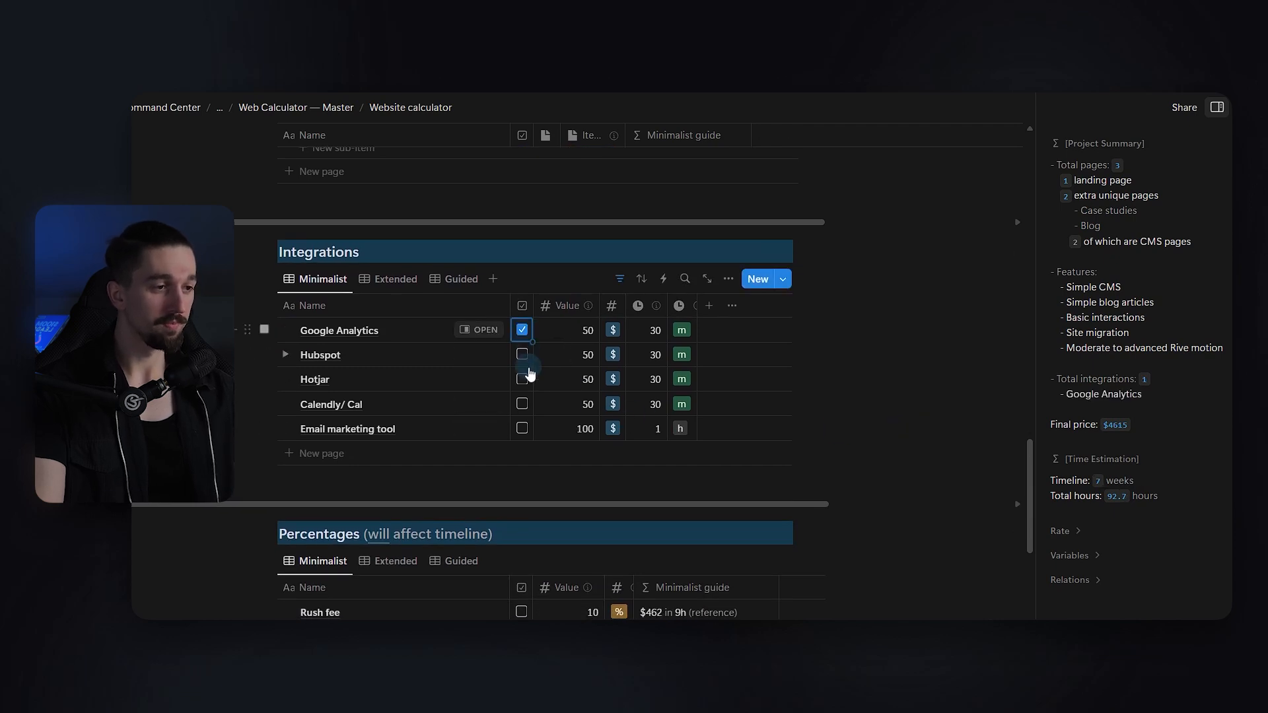
pyautogui.click(523, 379)
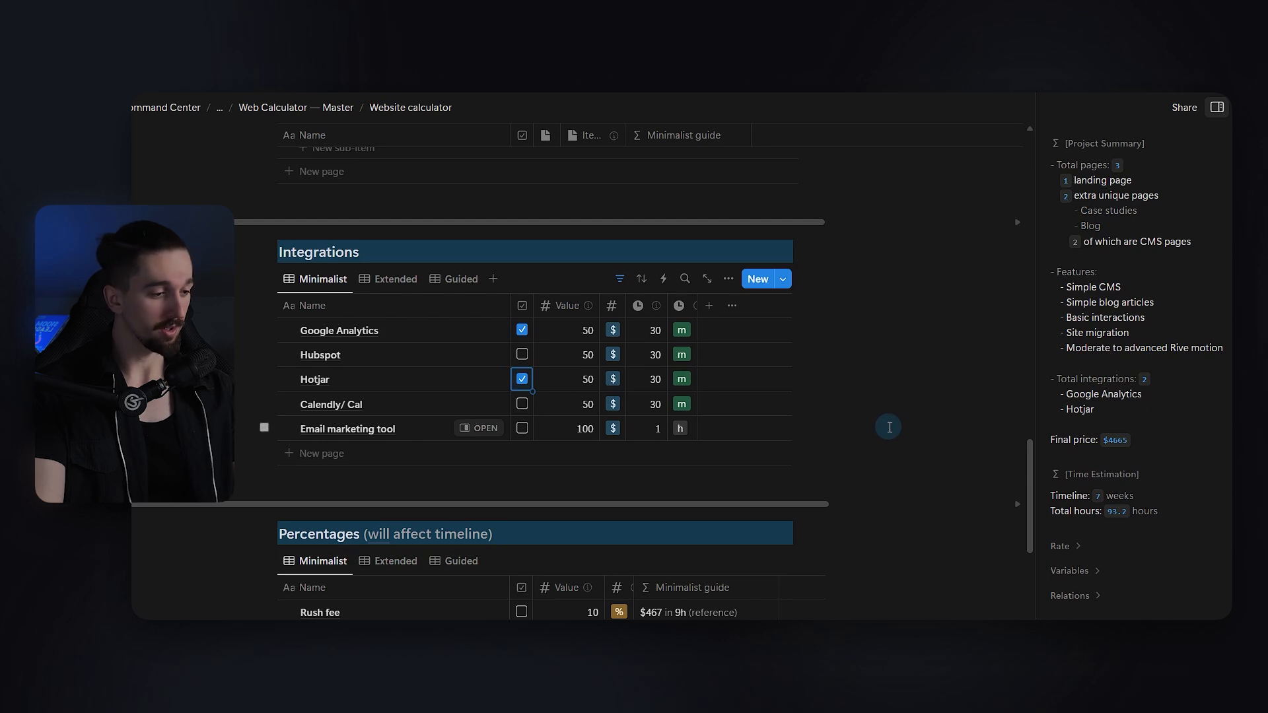
# Apply the Unlocks opportunities, Exciting! and Taxes percentages, which don't affect the timeline
pyautogui.scroll(-3, 889, 427)
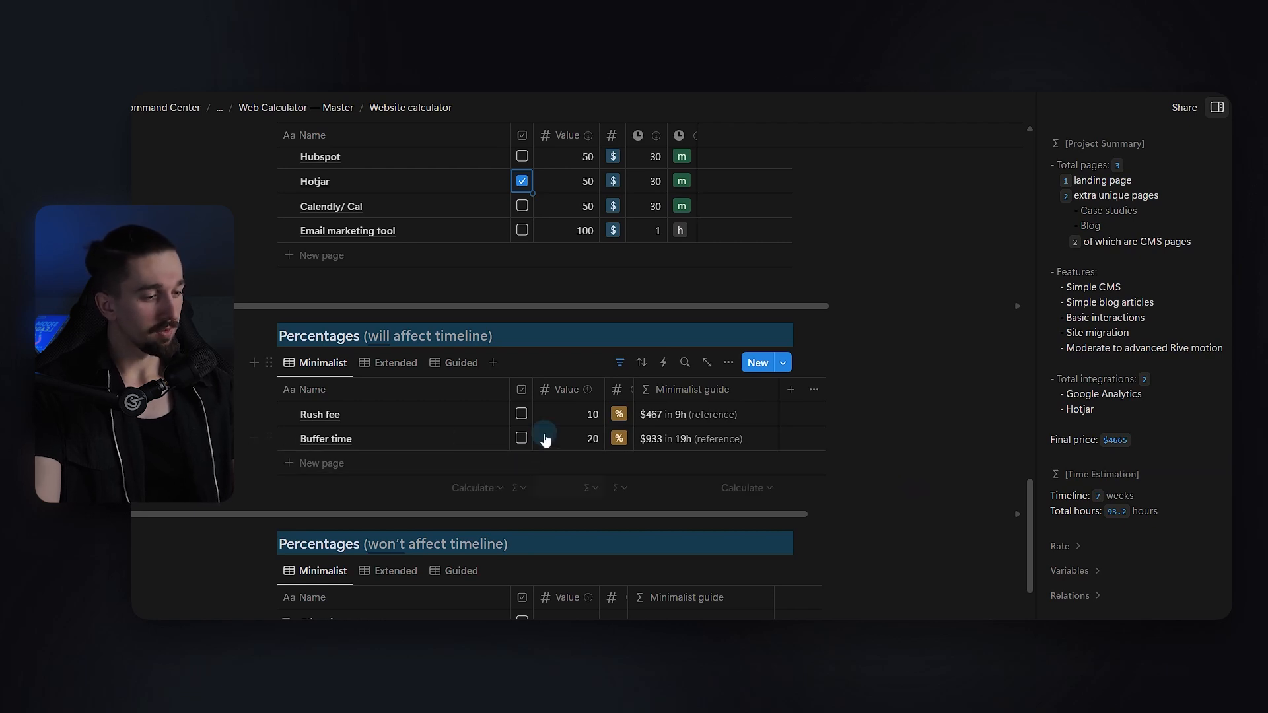
pyautogui.scroll(-5, 911, 520)
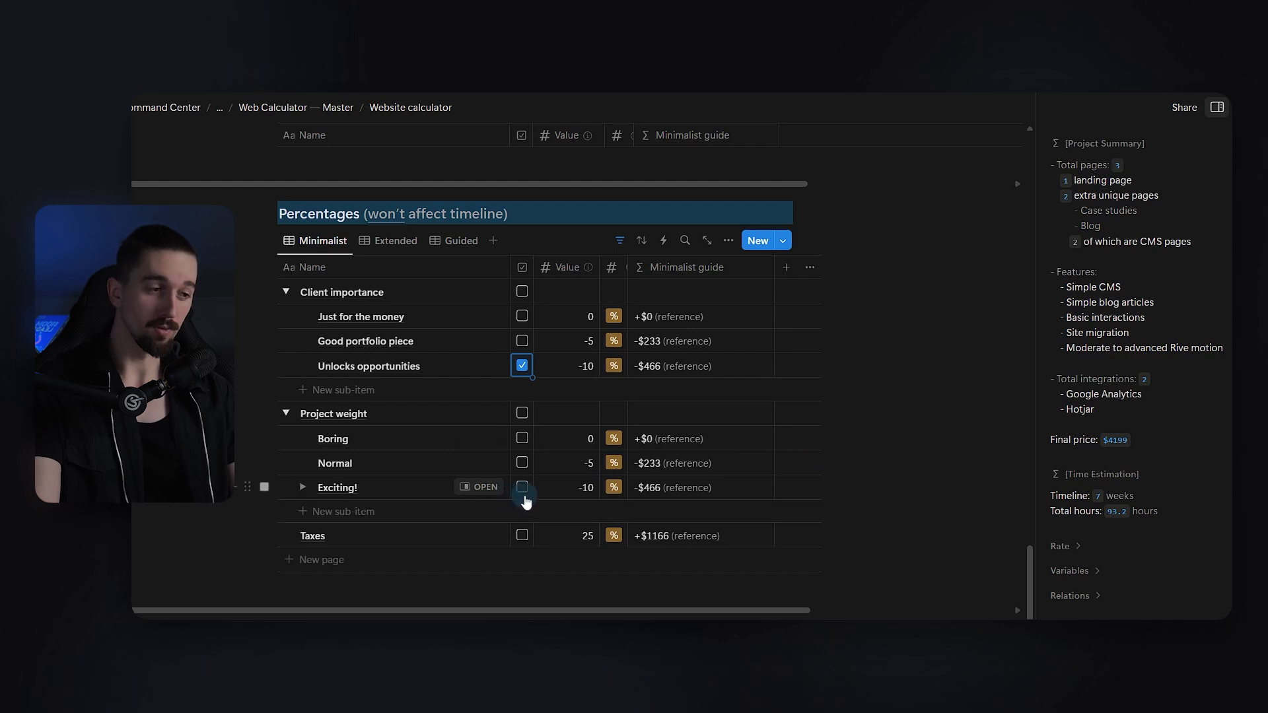
pyautogui.click(522, 489)
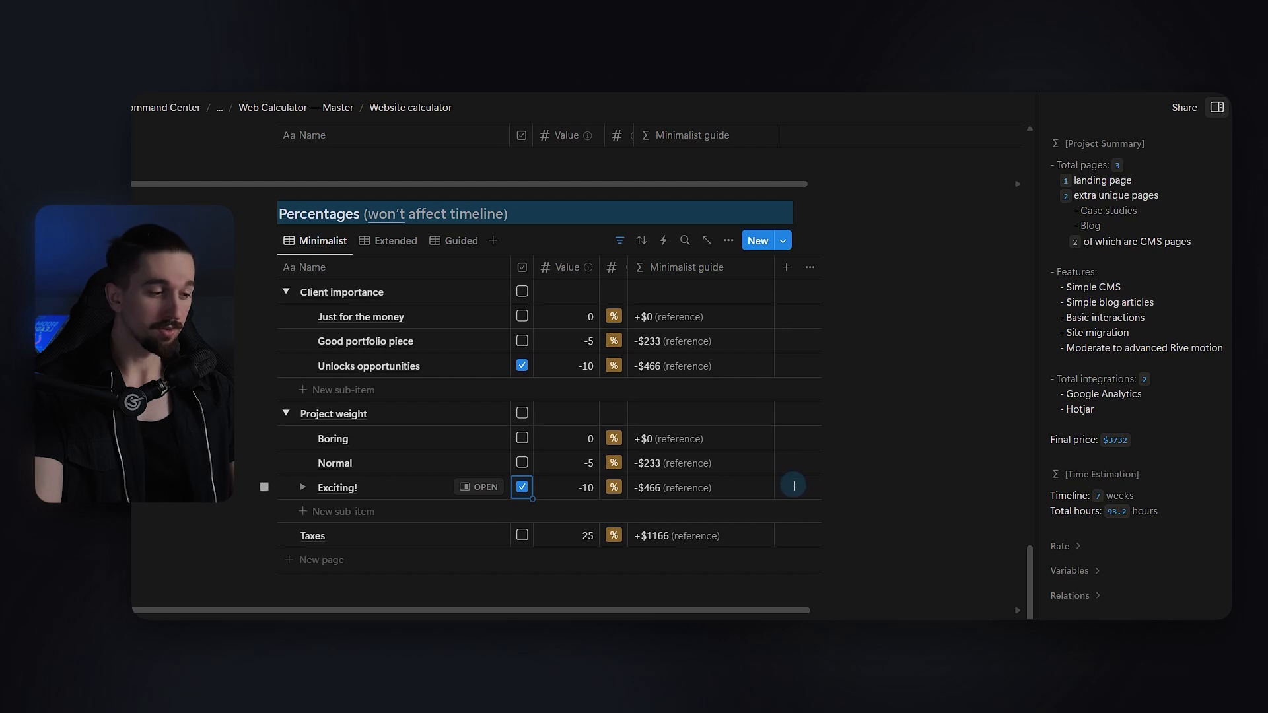
pyautogui.scroll(-1, 759, 495)
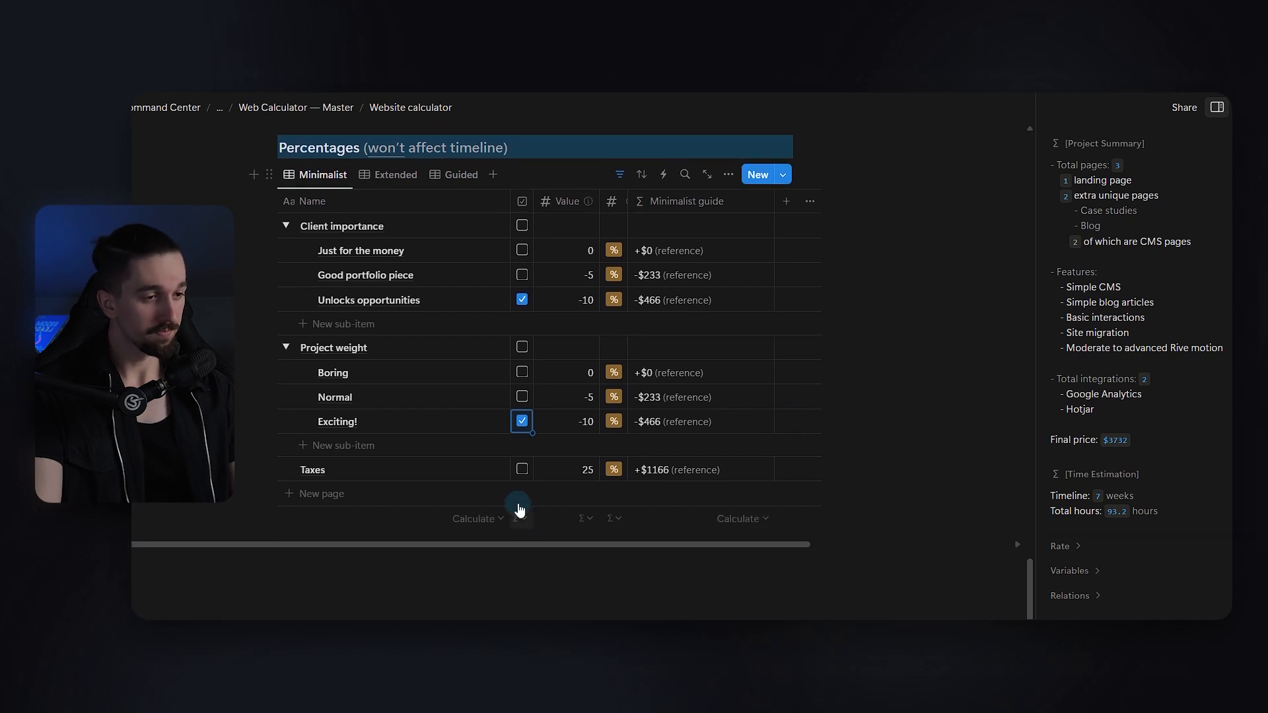
pyautogui.click(523, 470)
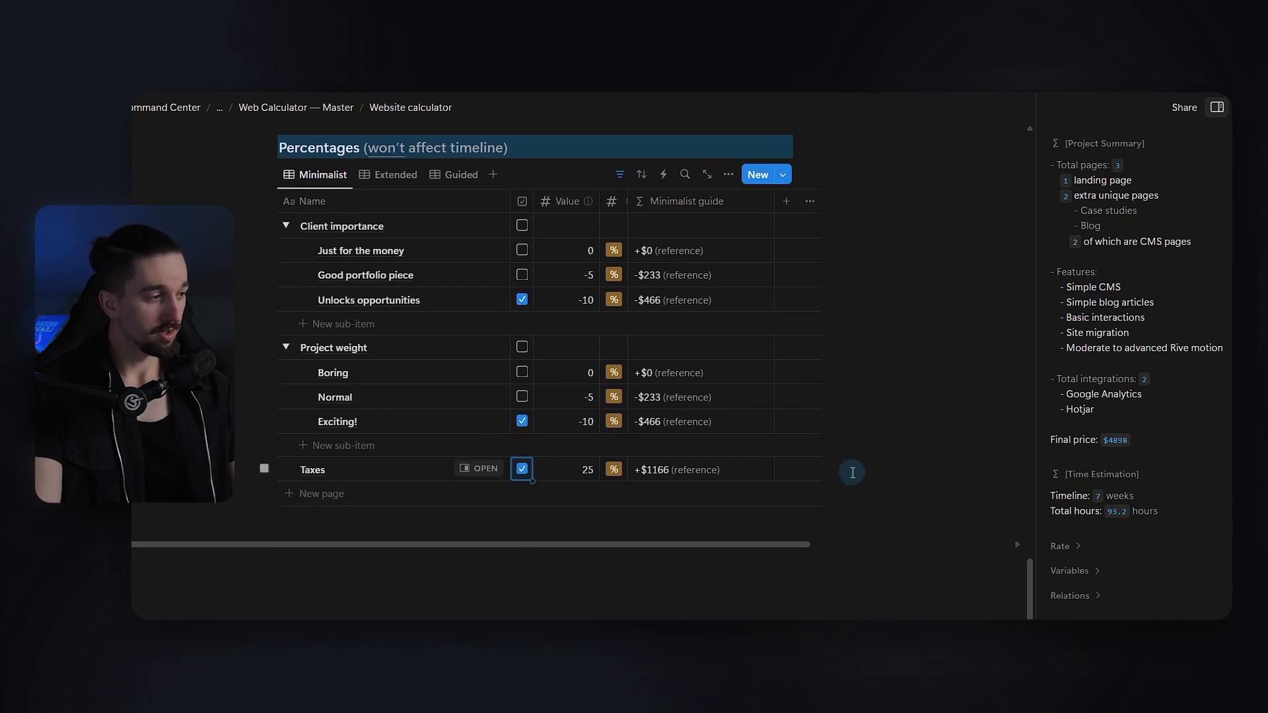
pyautogui.scroll(-1, 889, 592)
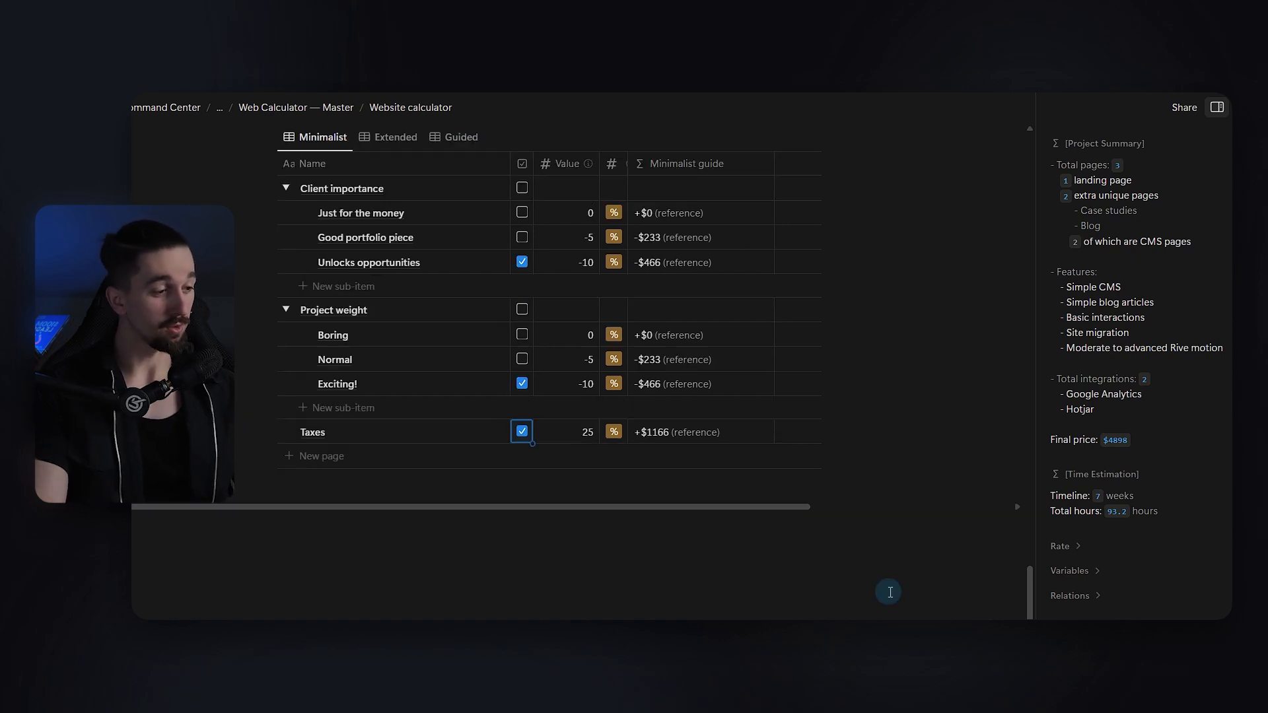
# Refresh the calculator's checkboxes to clear the selected pages, features, integrations and percentages
pyautogui.scroll(15, 925, 523)
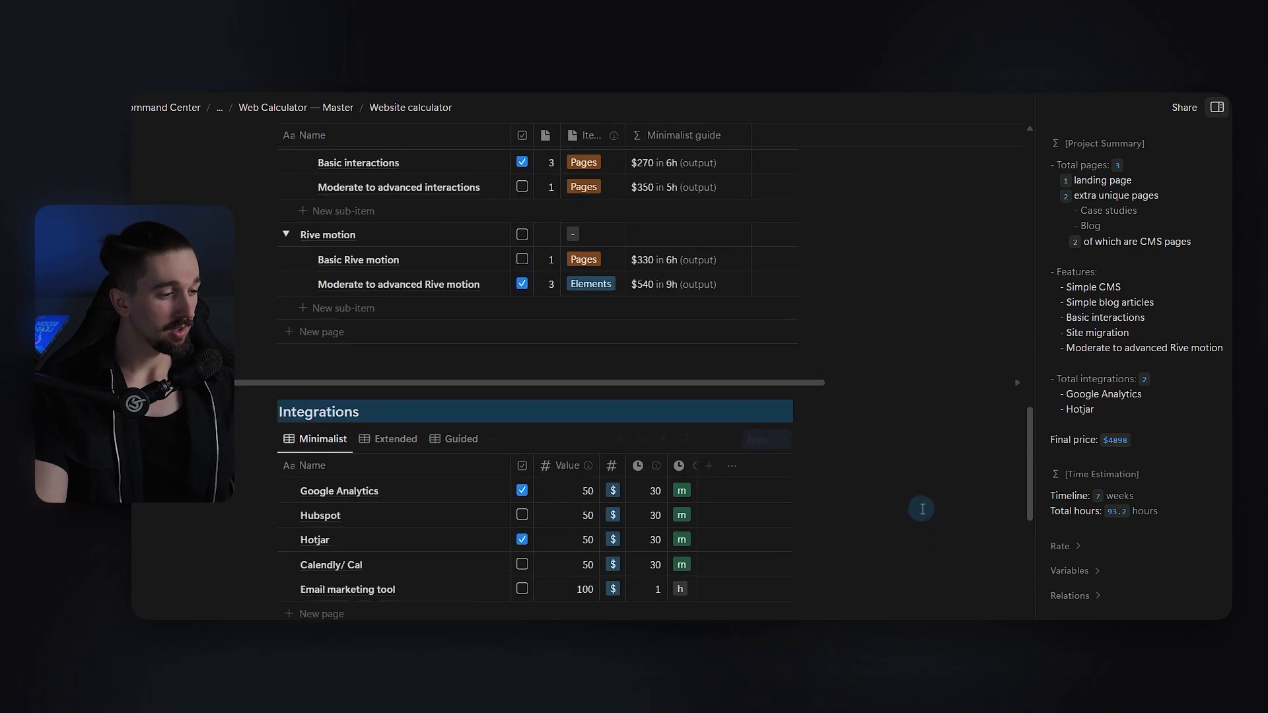
pyautogui.scroll(15, 921, 504)
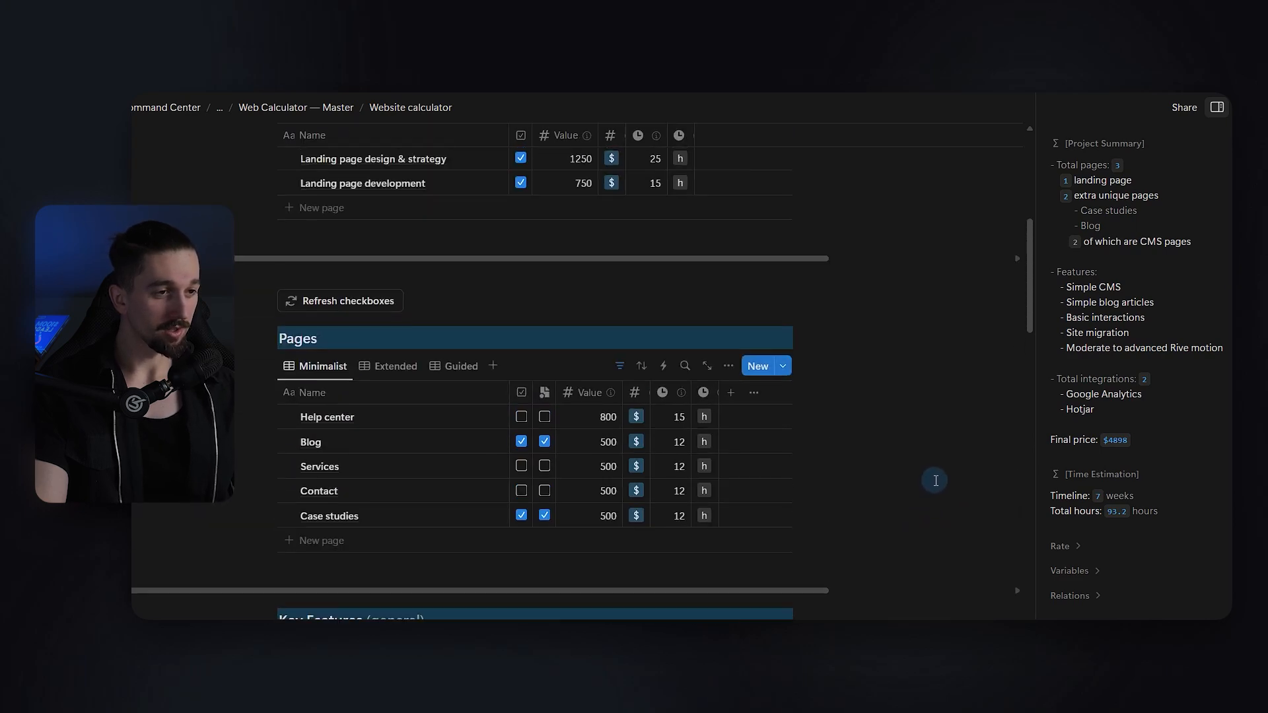
pyautogui.click(309, 490)
pyautogui.scroll(2, 833, 474)
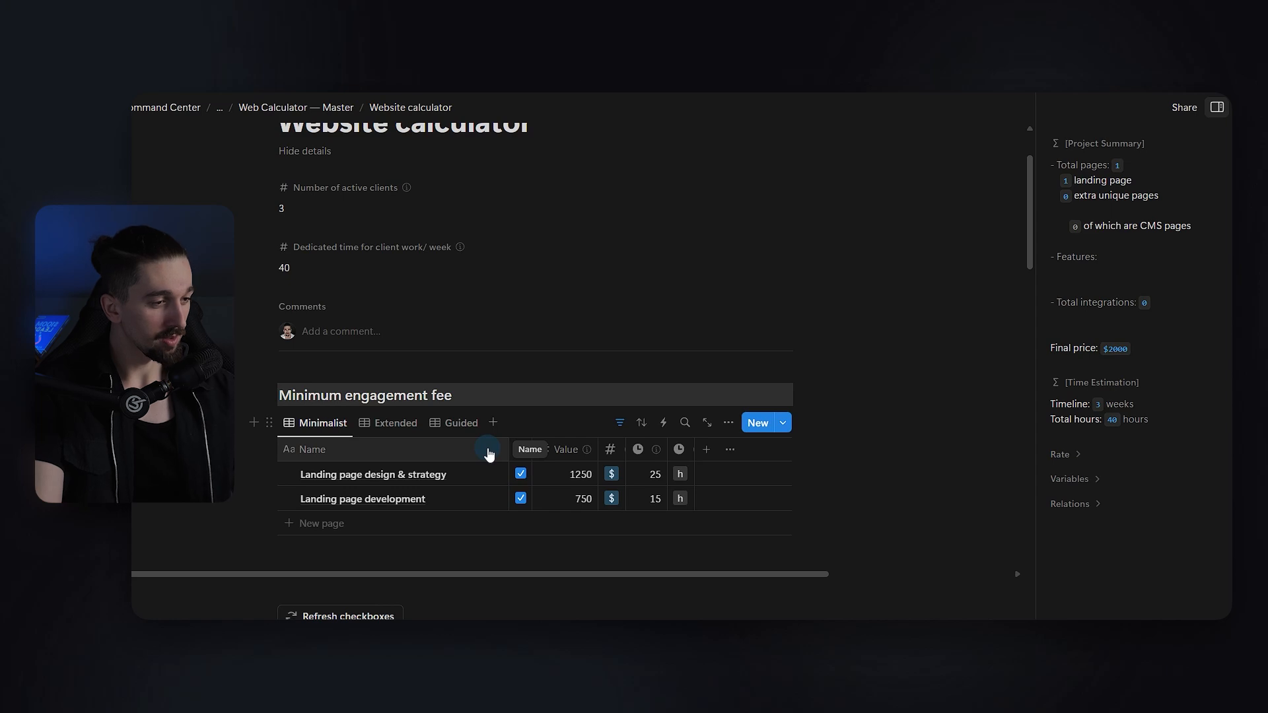
# Add a new entry named "3D custom graphics" to the general key features
pyautogui.scroll(-10, 925, 373)
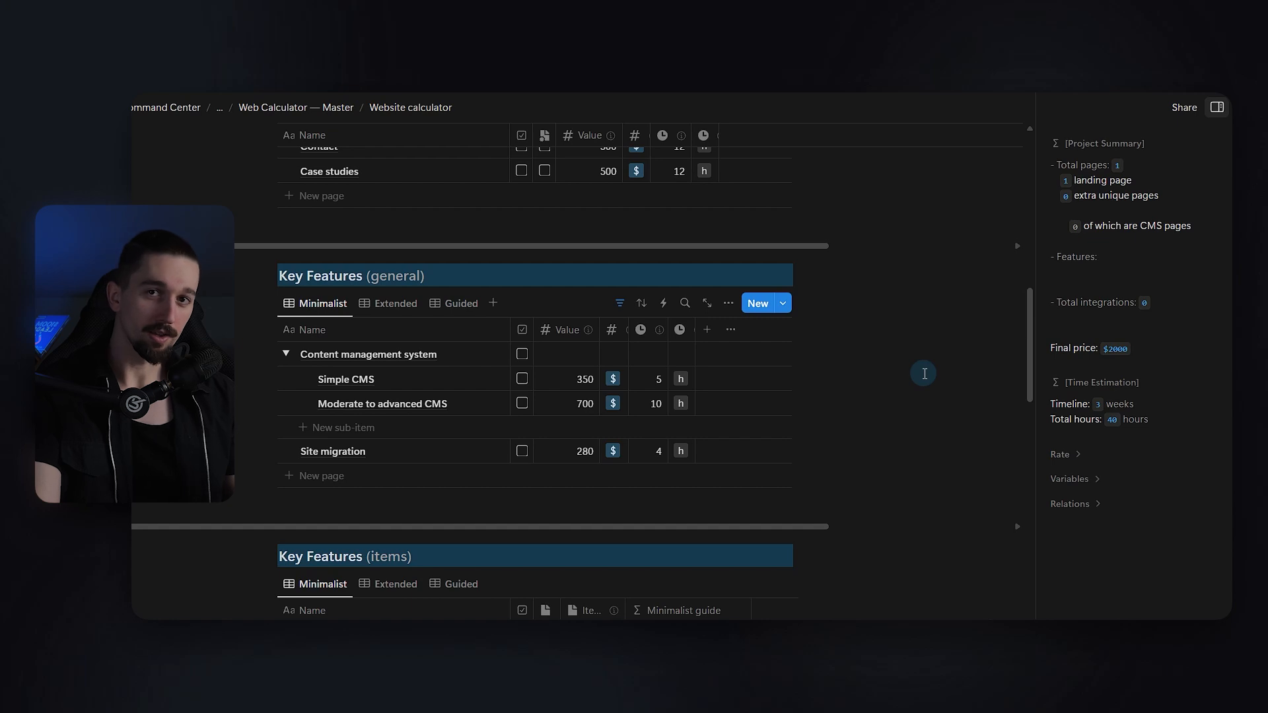
pyautogui.click(378, 484)
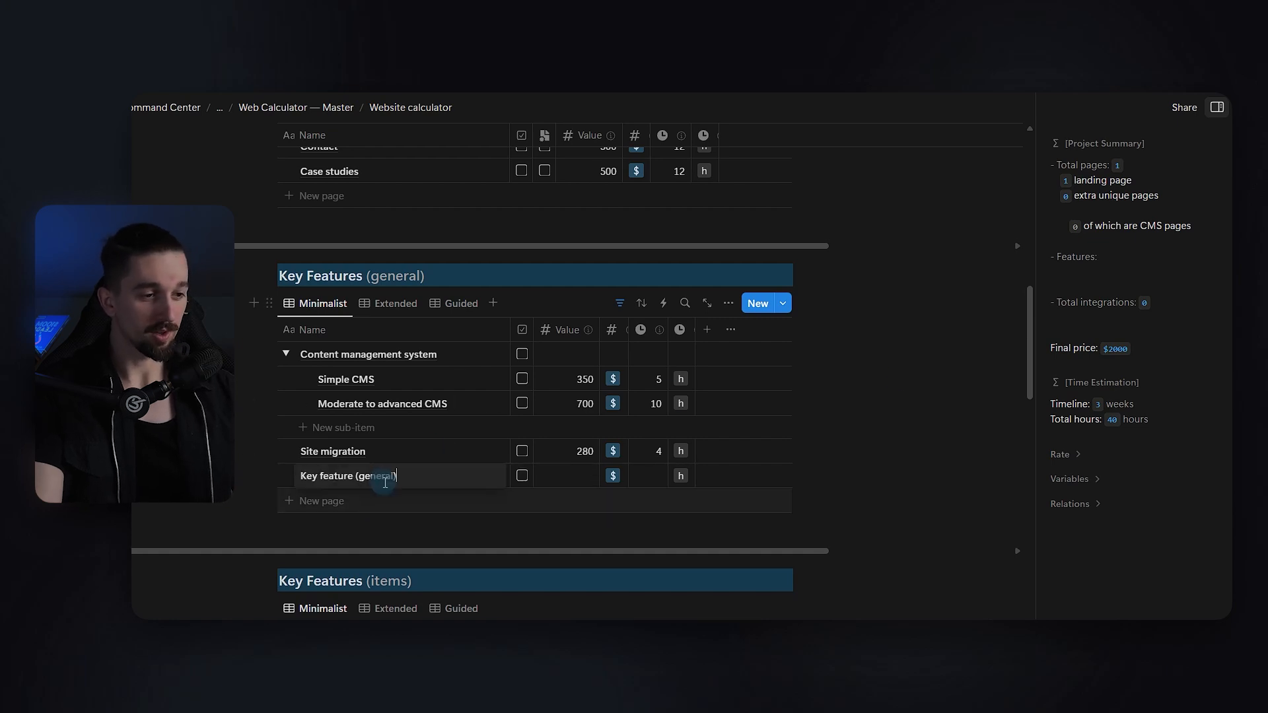
pyautogui.hotkey('ctrl', 'a')
pyautogui.write('3D ')
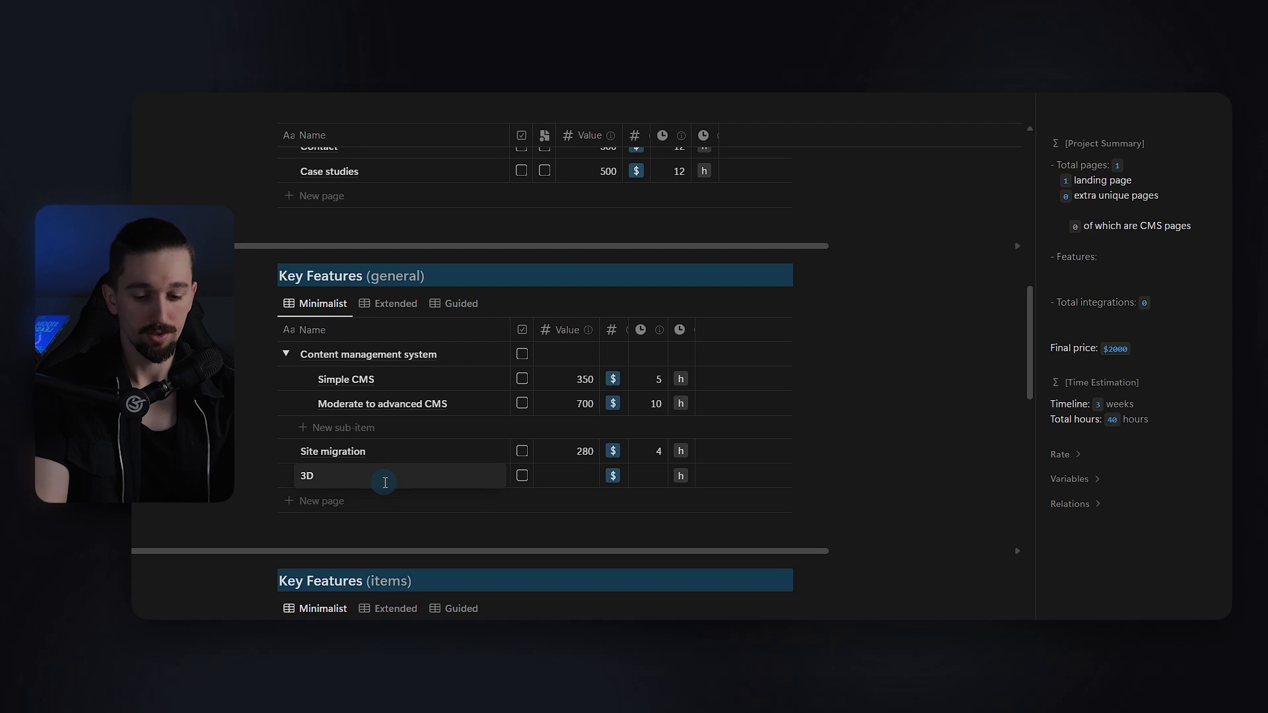
pyautogui.write('gra')
pyautogui.press('BackSpace')
pyautogui.press('BackSpace')
pyautogui.press('BackSpace')
pyautogui.write('cu')
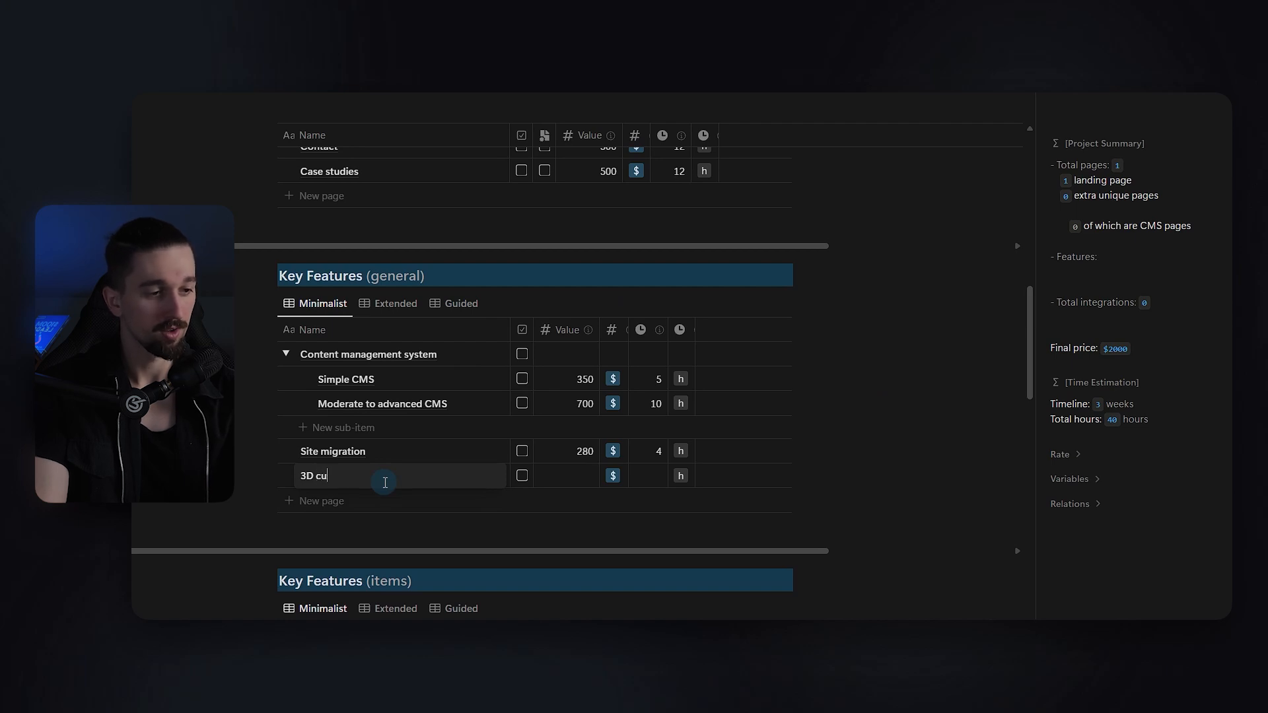
pyautogui.write('stom graphics')
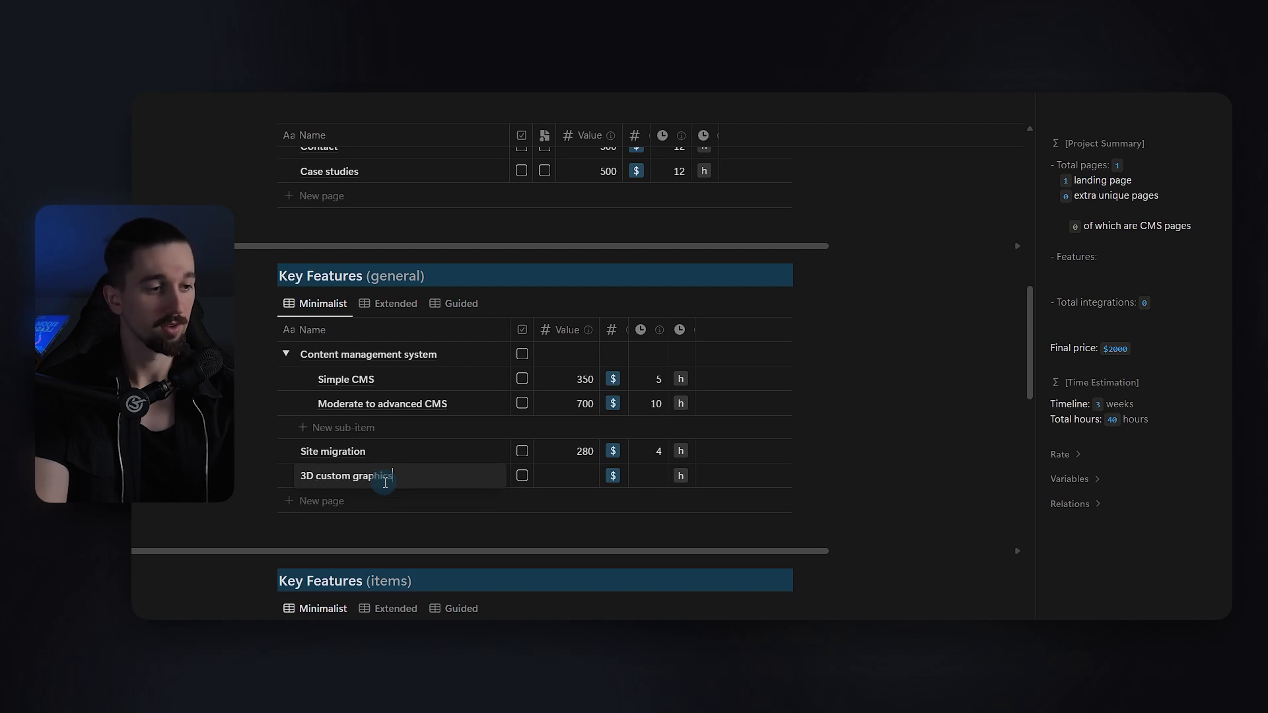
pyautogui.press('Escape')
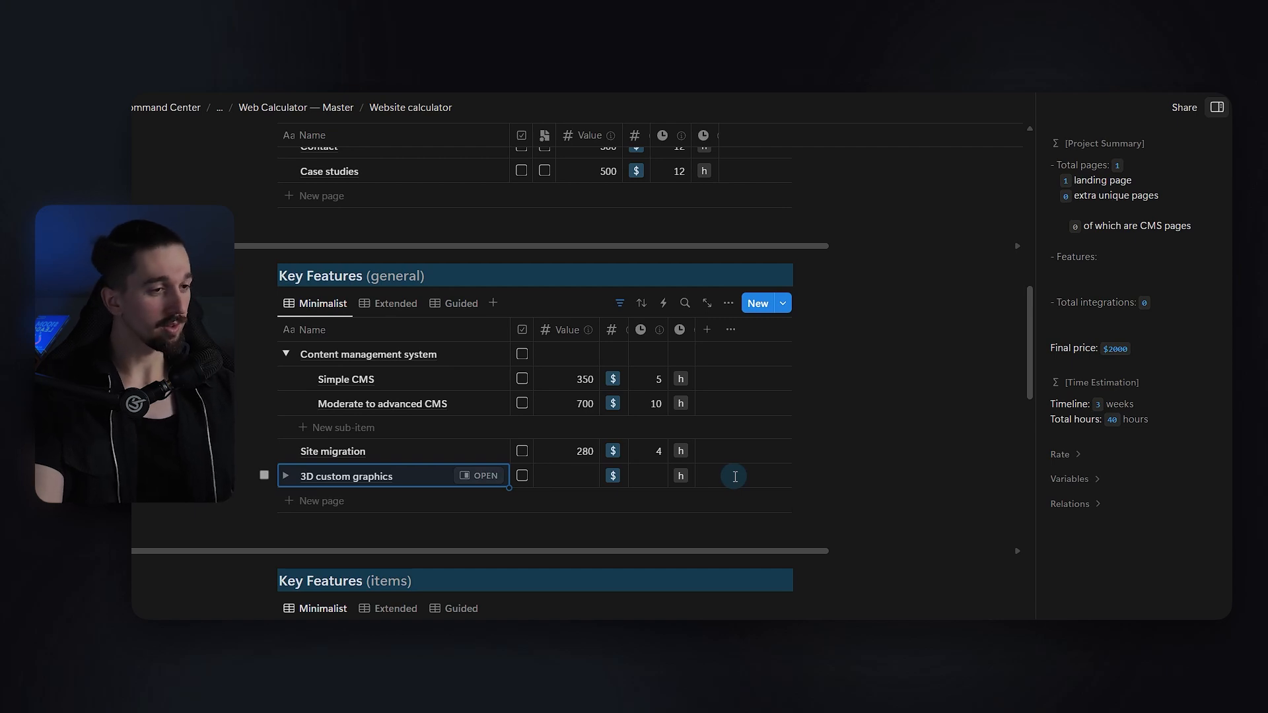
pyautogui.scroll(-3, 871, 470)
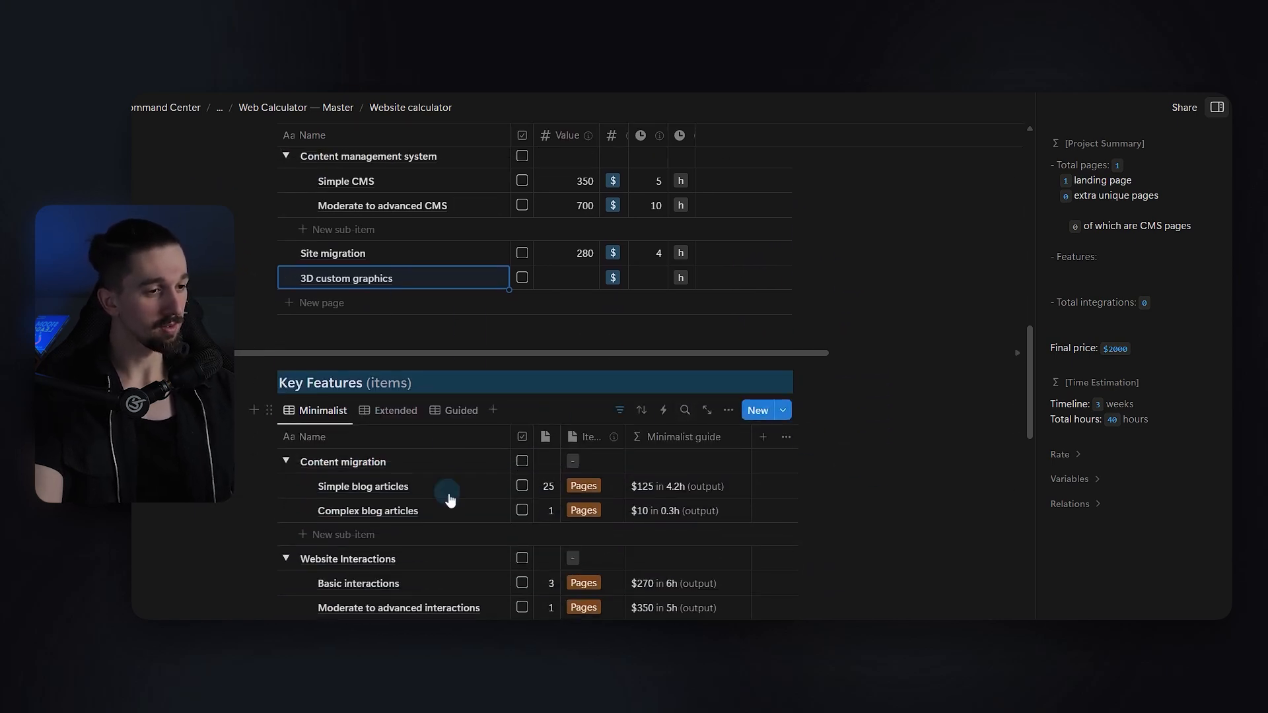
pyautogui.scroll(5, 828, 470)
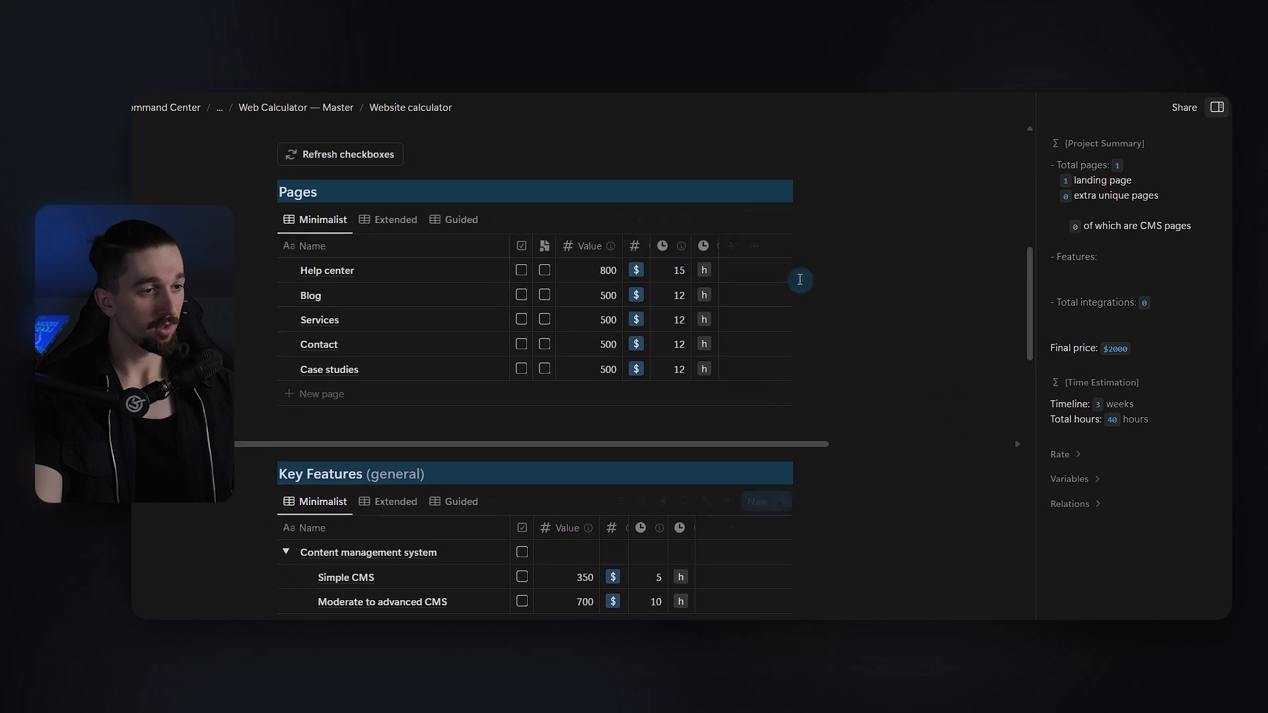
pyautogui.scroll(-1, 833, 370)
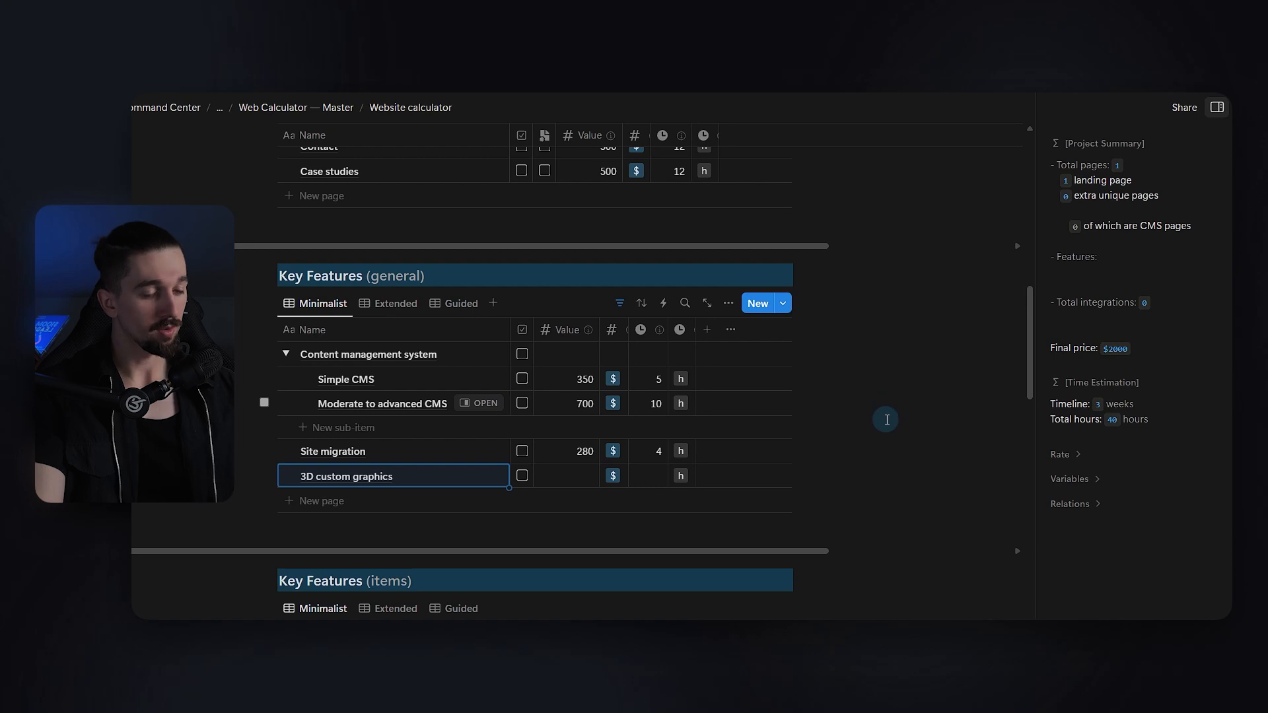
pyautogui.click(566, 481)
pyautogui.click(649, 478)
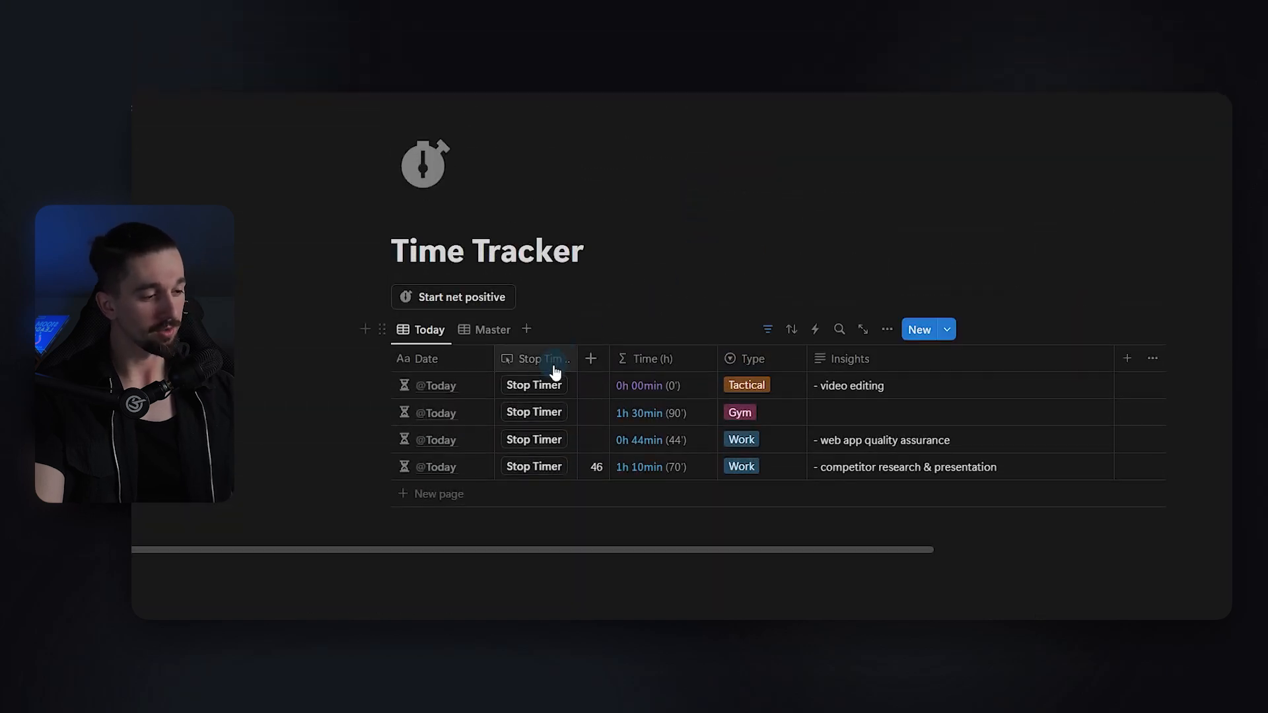
# In the Time Tracker, stop the timer of the video editing entry and start a new net positive timer
pyautogui.click(536, 387)
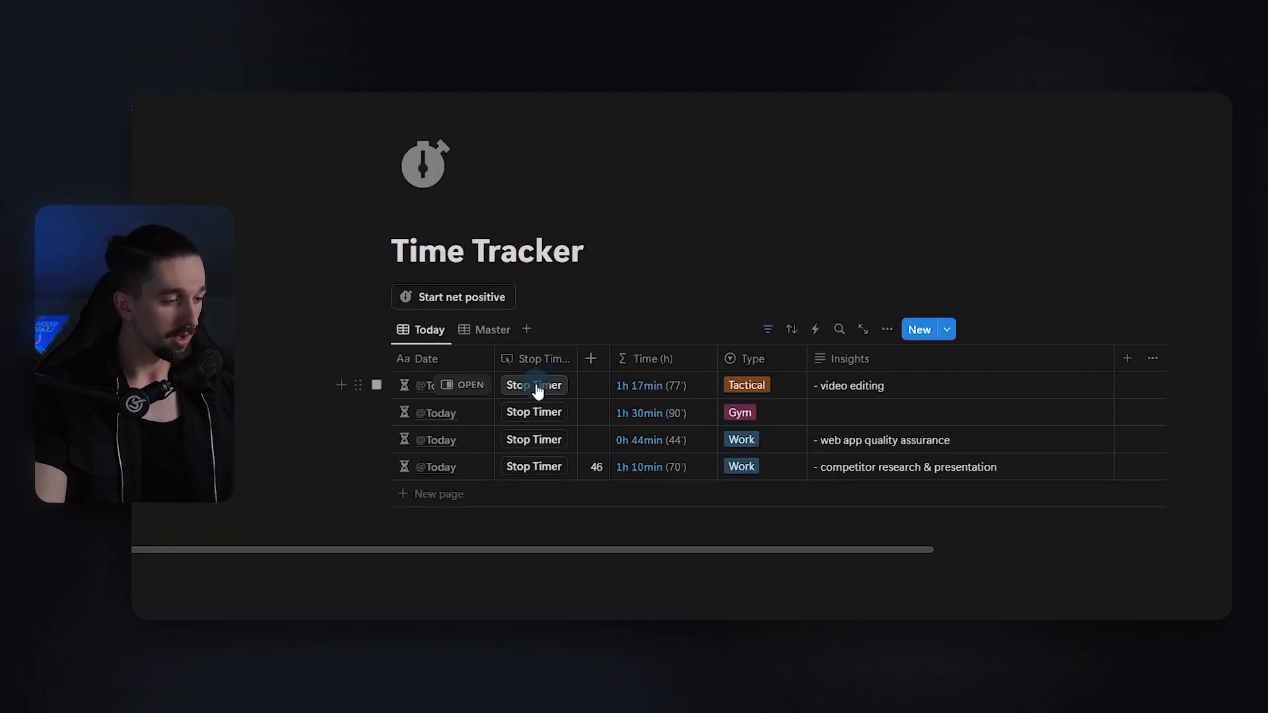
pyautogui.click(475, 310)
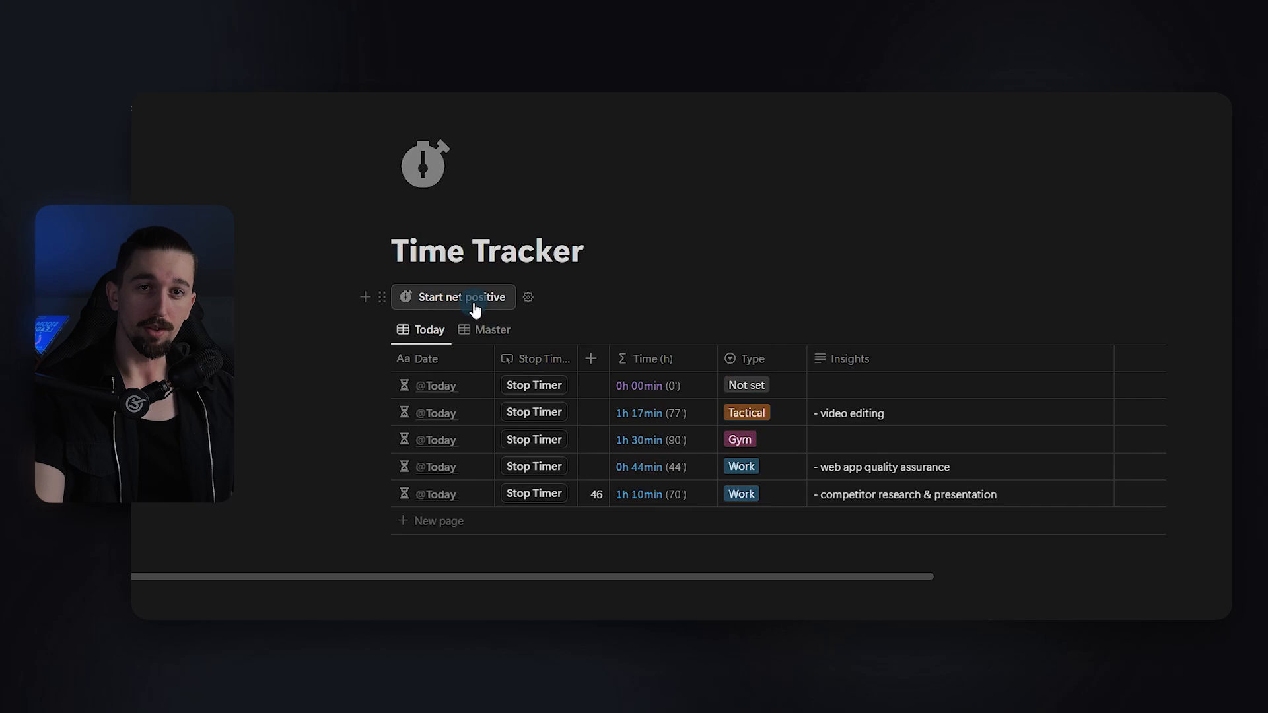
pyautogui.scroll(-5, 475, 310)
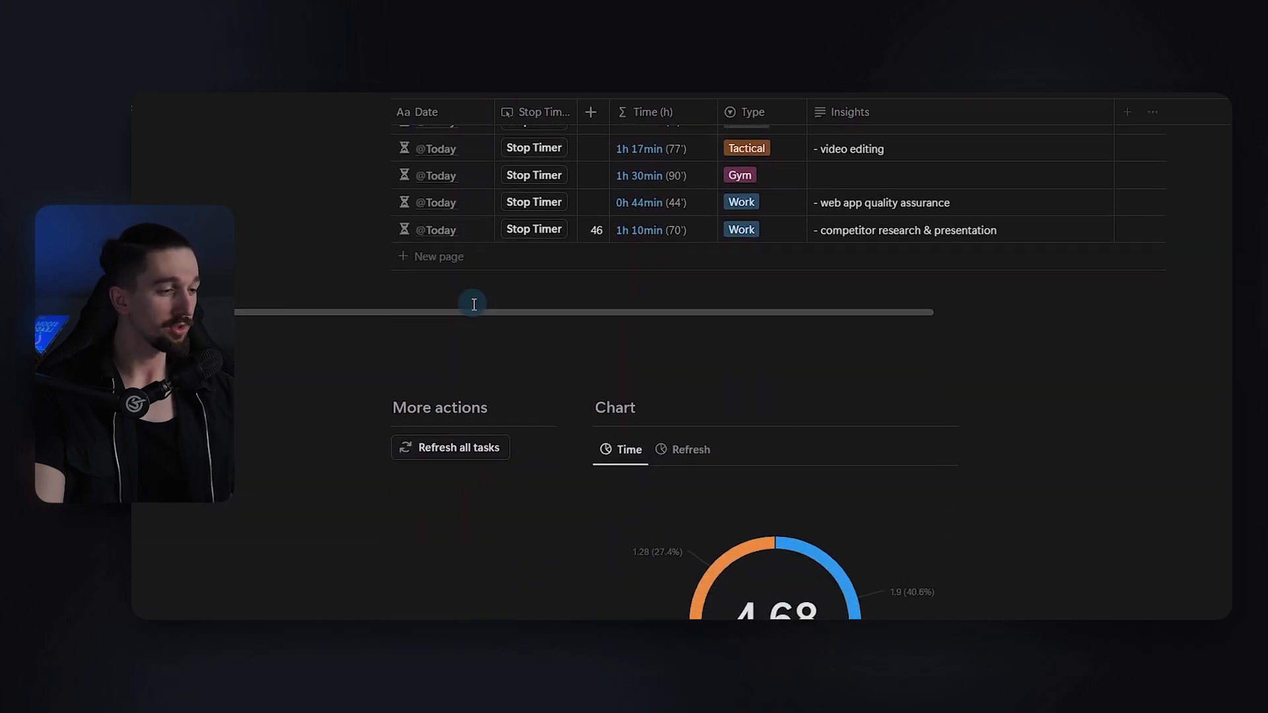
pyautogui.scroll(-3, 475, 310)
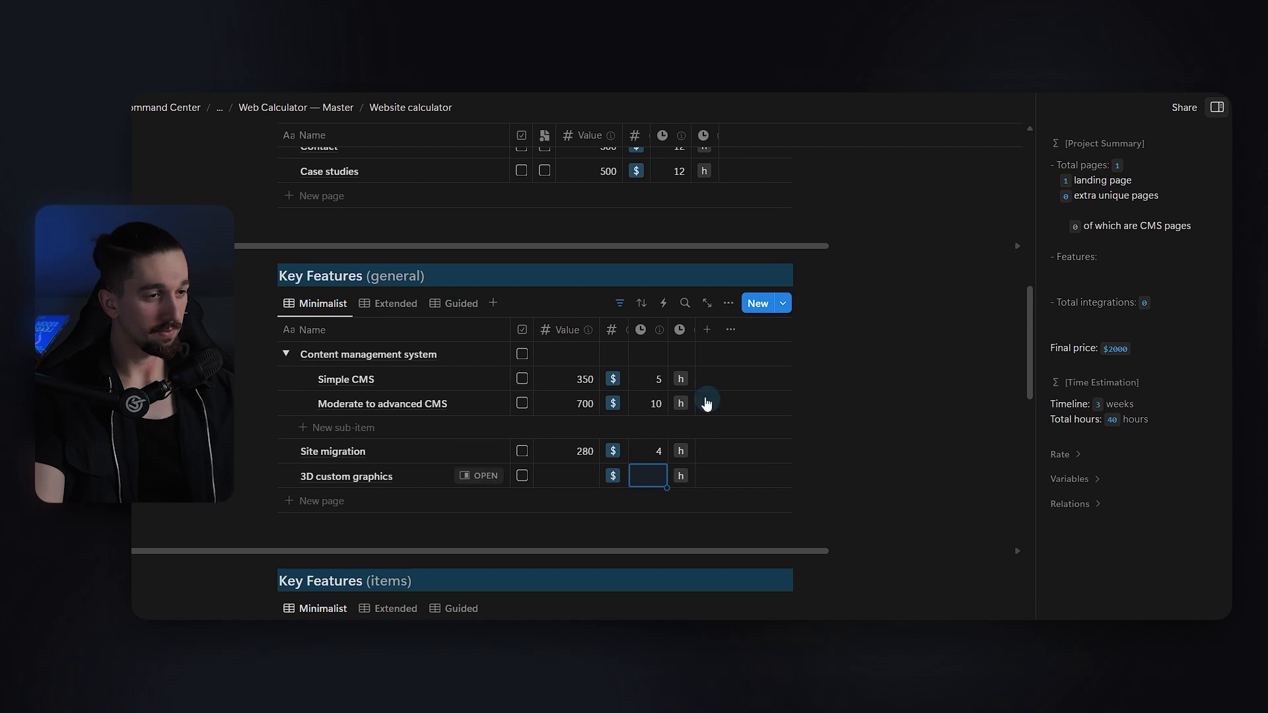
# Show the general key features in the Guided view and set the 3D custom graphics time to 8 hours
pyautogui.click(461, 304)
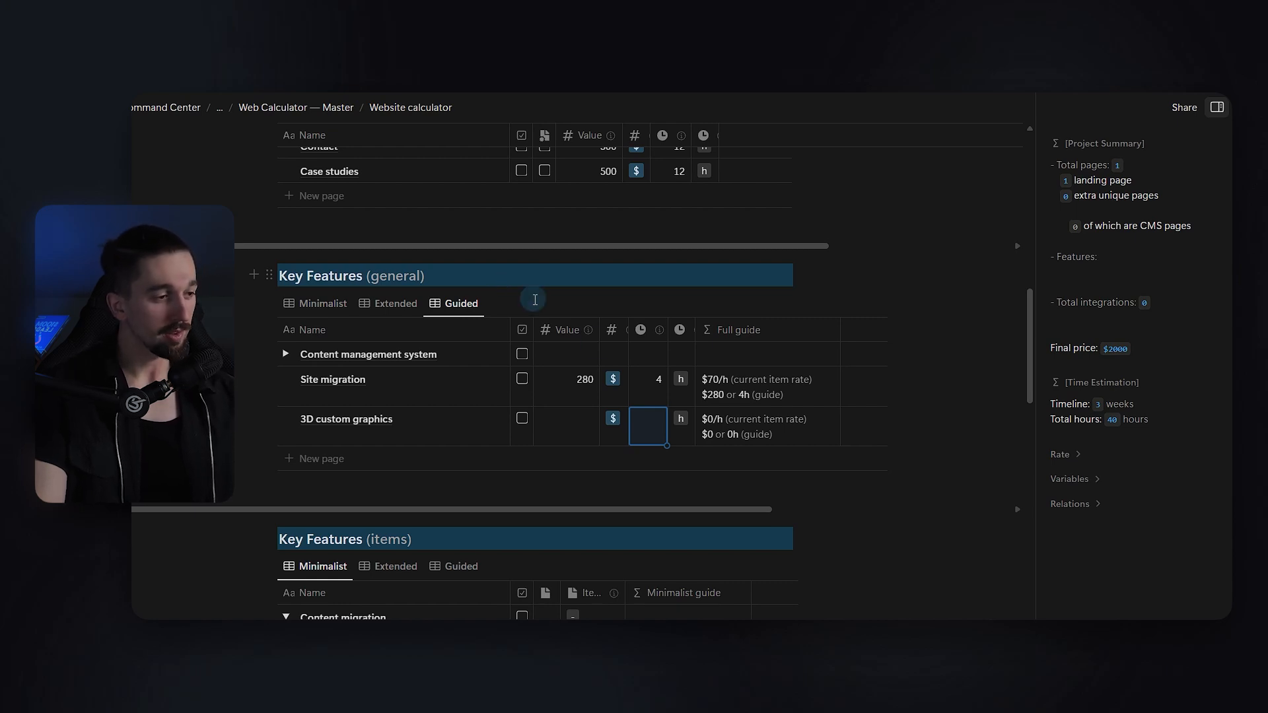
pyautogui.click(645, 430)
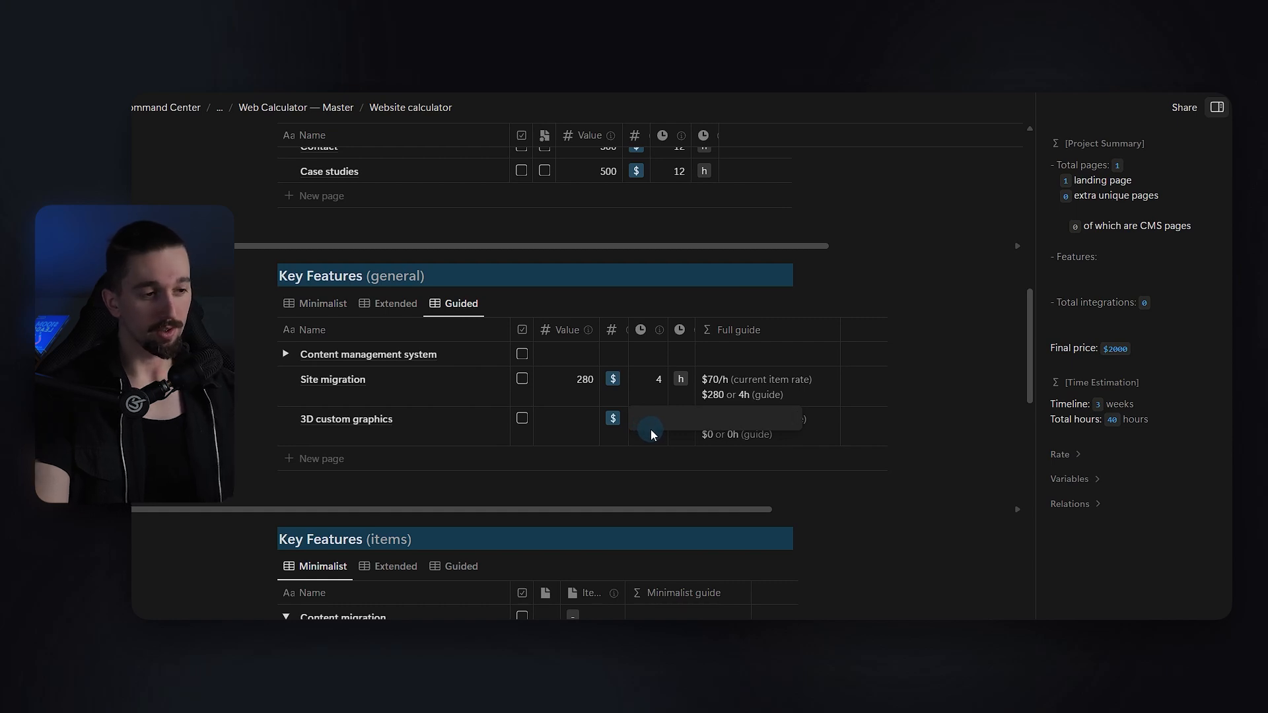
pyautogui.write('8')
pyautogui.press('Return')
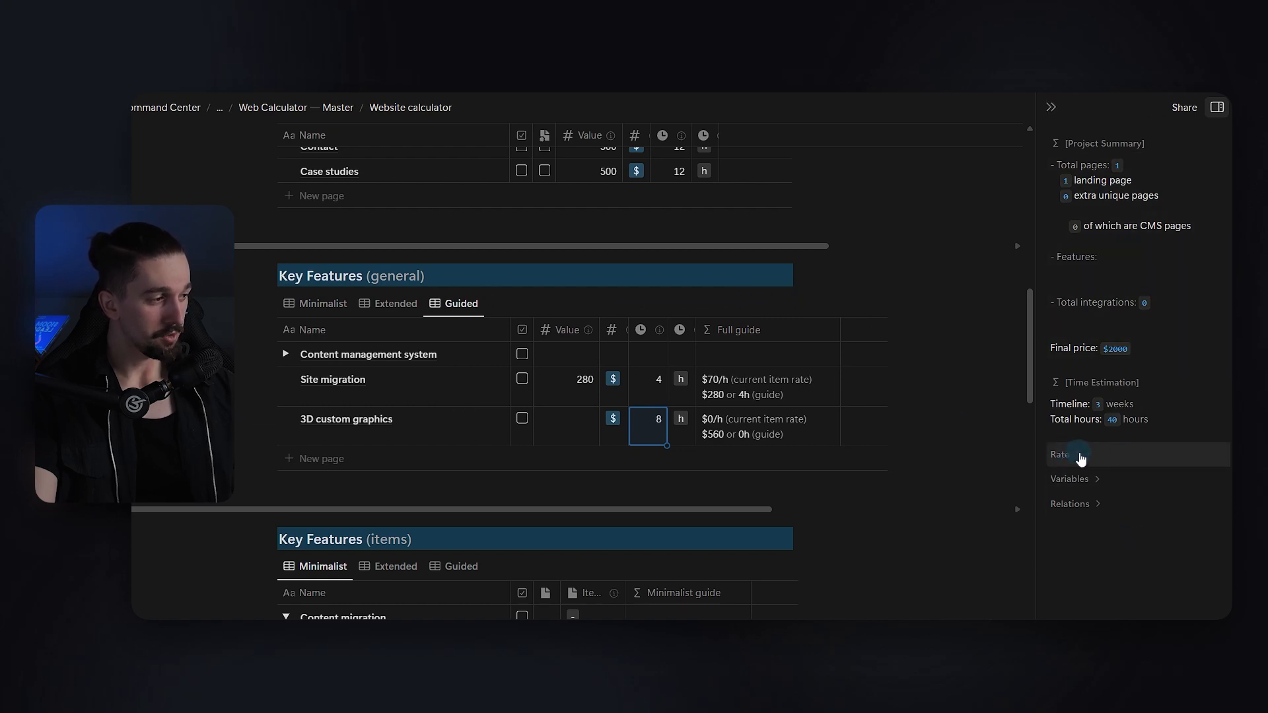
# Expand the calculator's Rate properties and set the value of 3D custom graphics to 560
pyautogui.click(1104, 457)
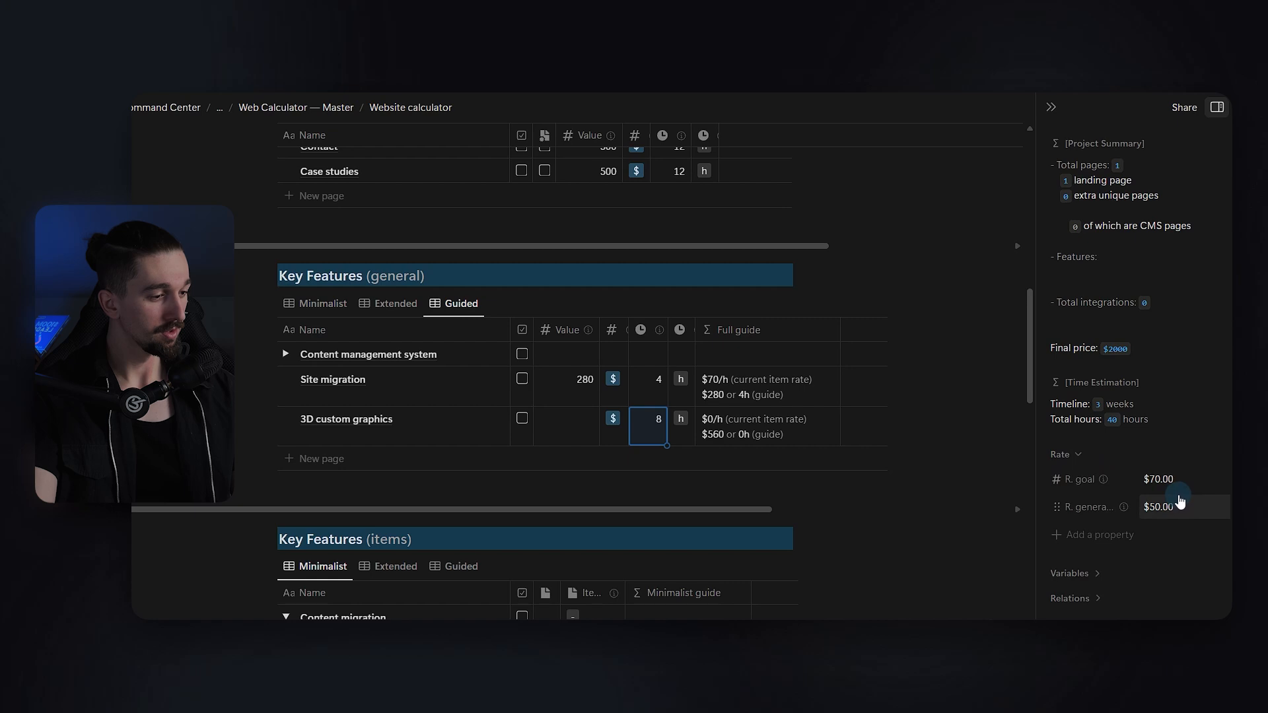
pyautogui.click(1160, 485)
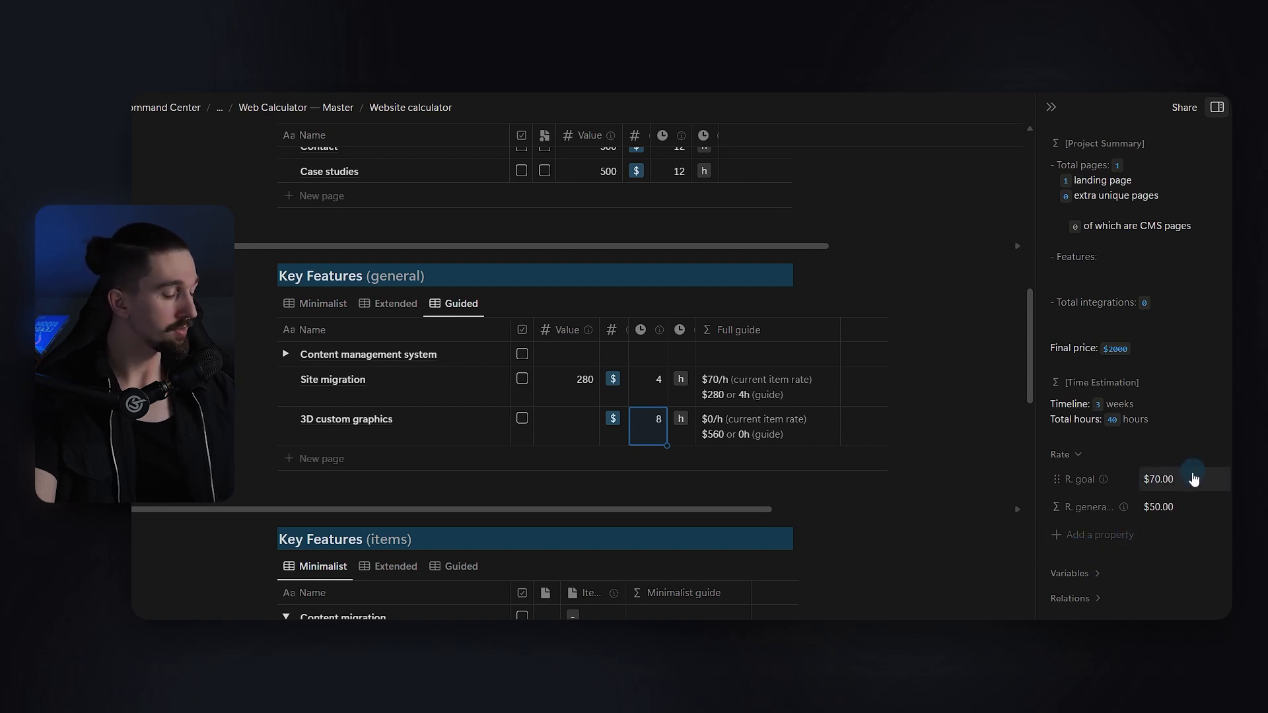
pyautogui.click(565, 421)
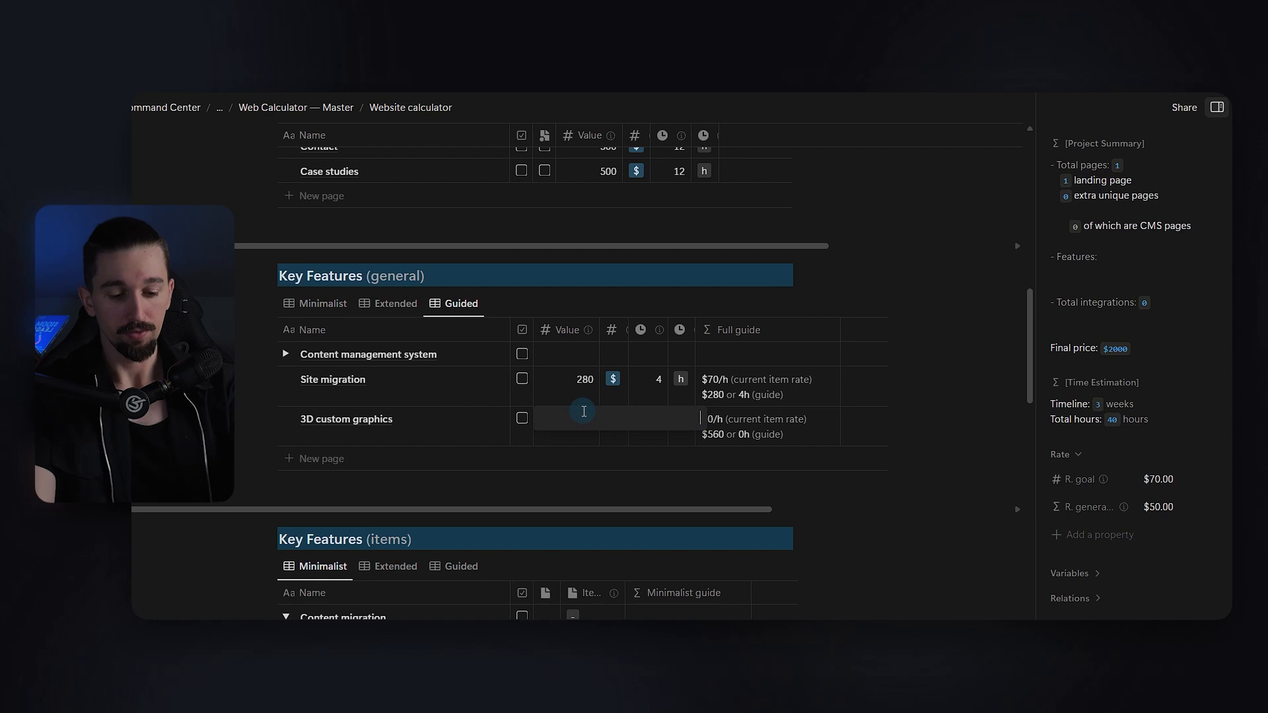
pyautogui.write('560')
pyautogui.press('Return')
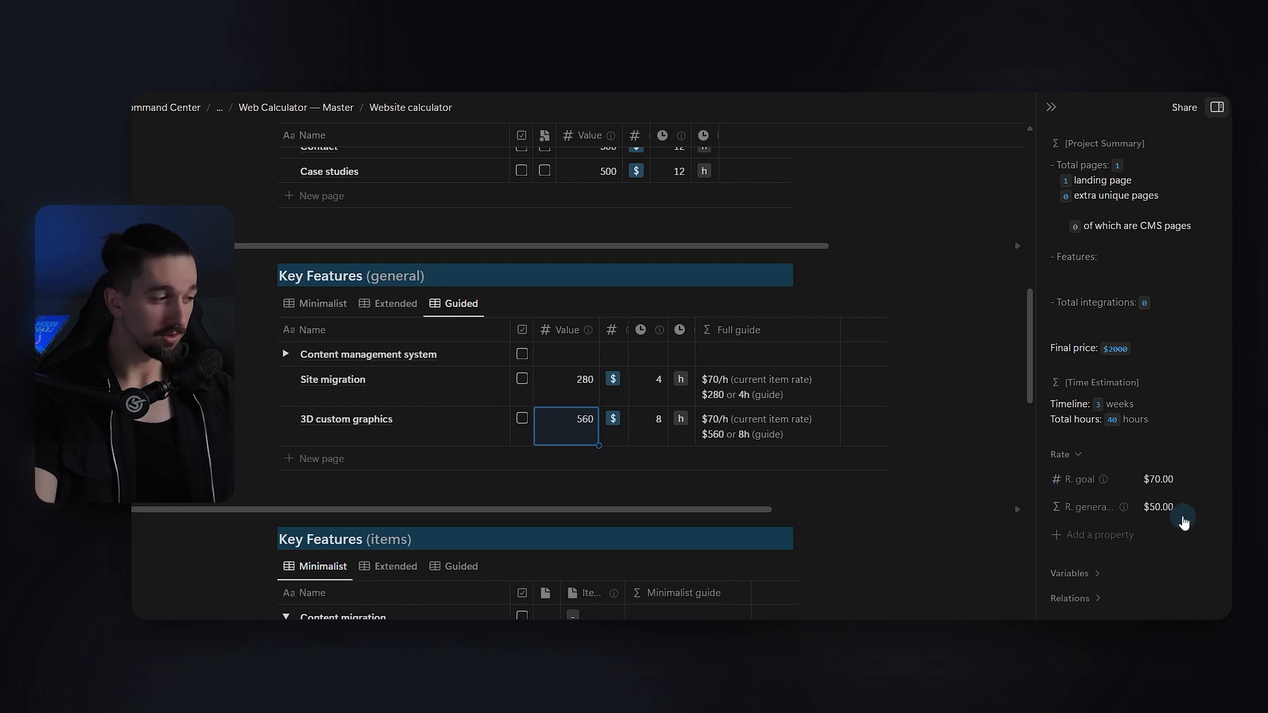
# Set the value of 3D custom graphics to 280
pyautogui.click(566, 434)
pyautogui.click(568, 435)
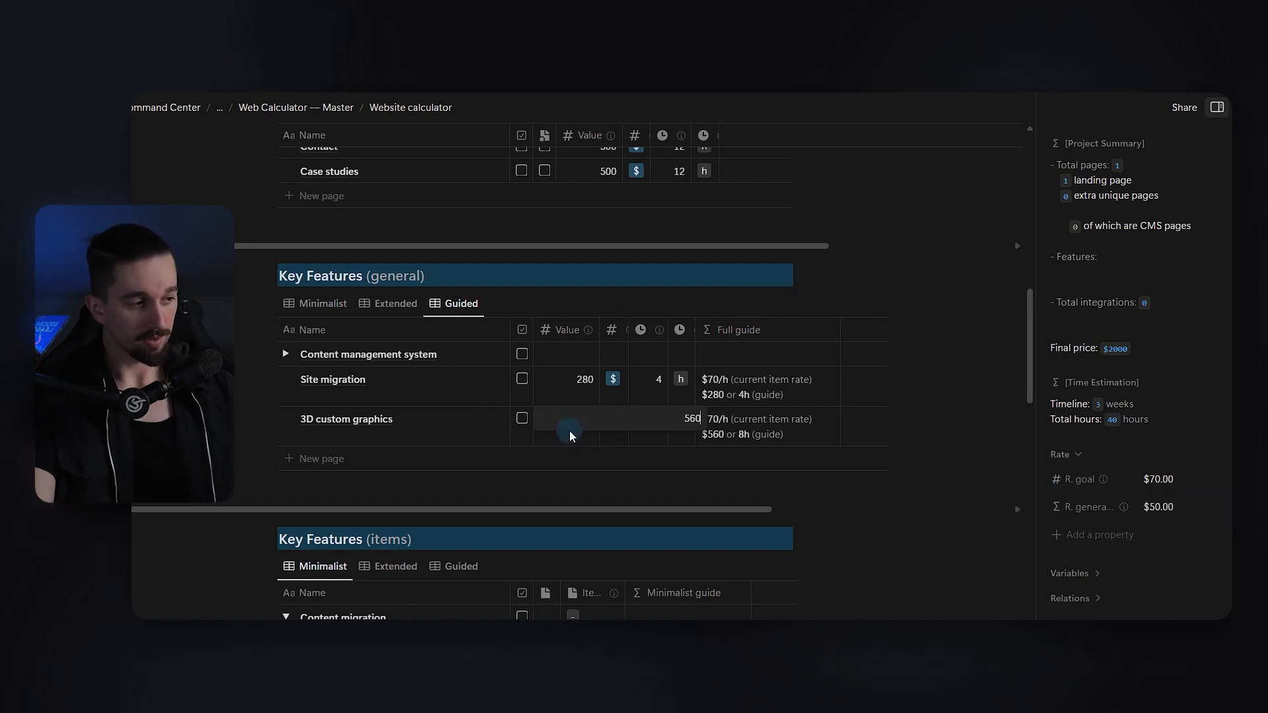
pyautogui.press('BackSpace')
pyautogui.press('BackSpace')
pyautogui.press('BackSpace')
pyautogui.write('280')
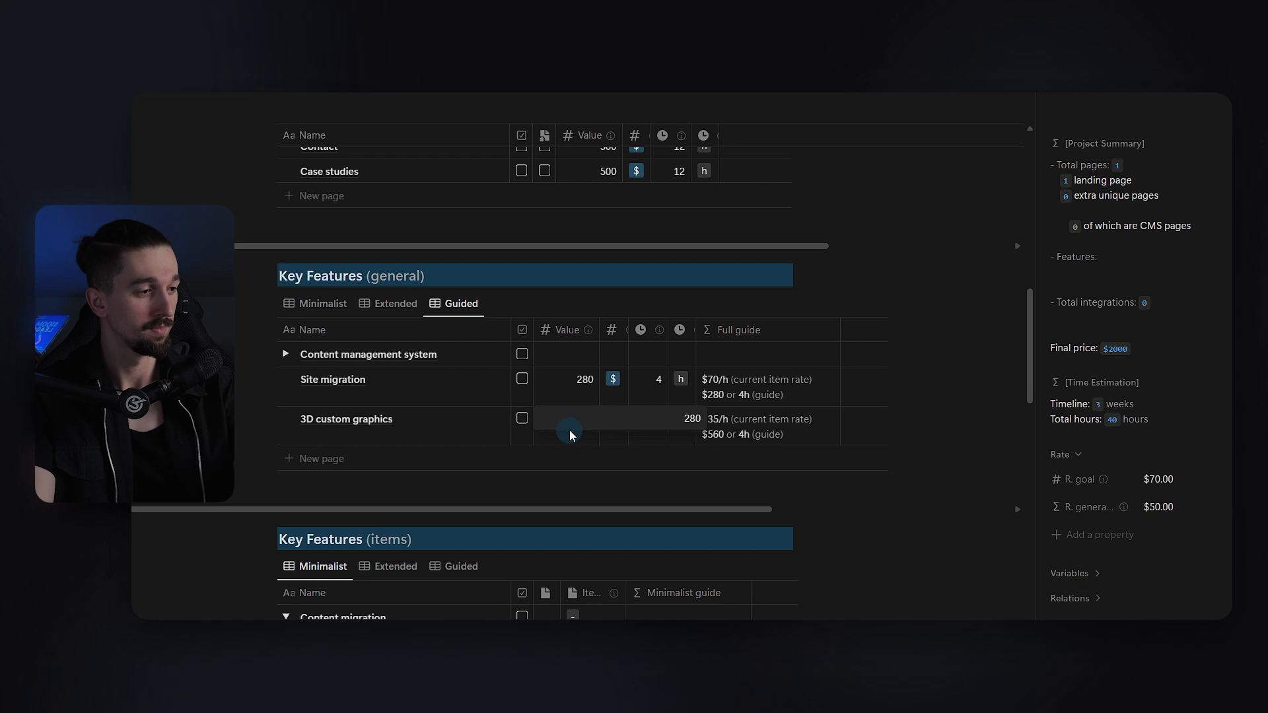
pyautogui.press('Return')
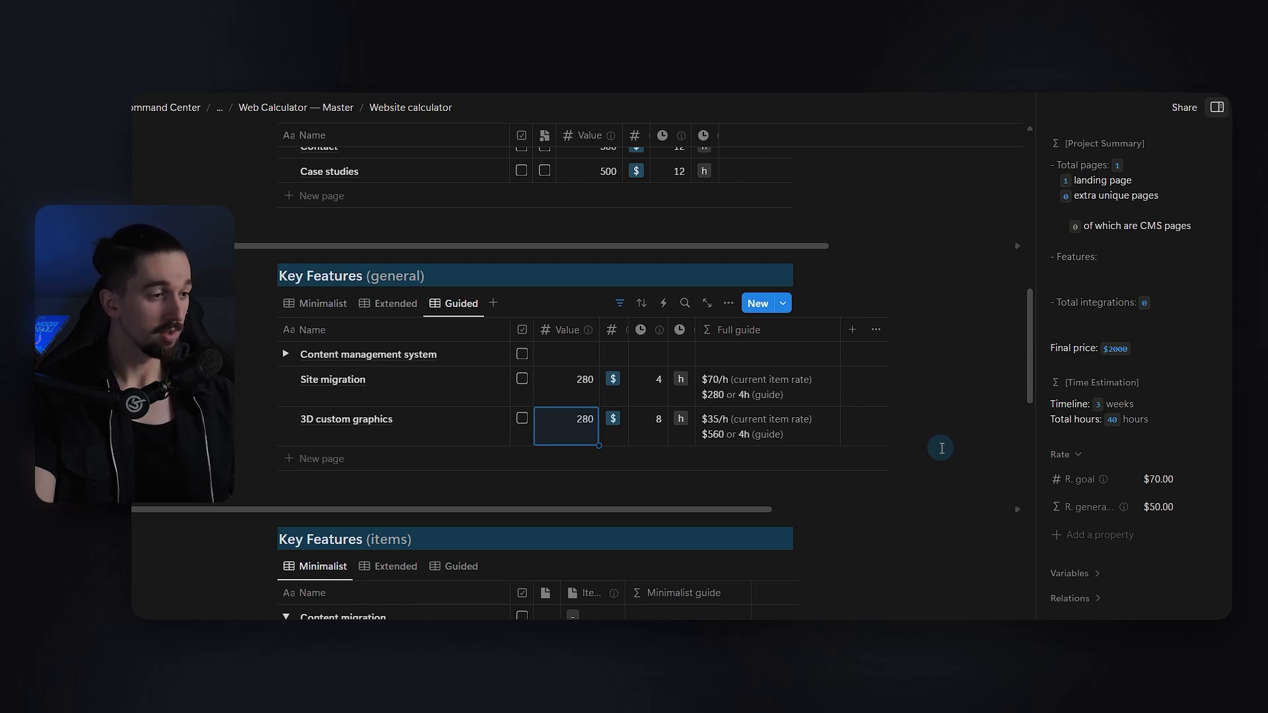
# Set the 3D custom graphics time to 4 hours and its value to 350
pyautogui.moveTo(650, 428); pyautogui.dragTo(912, 427)
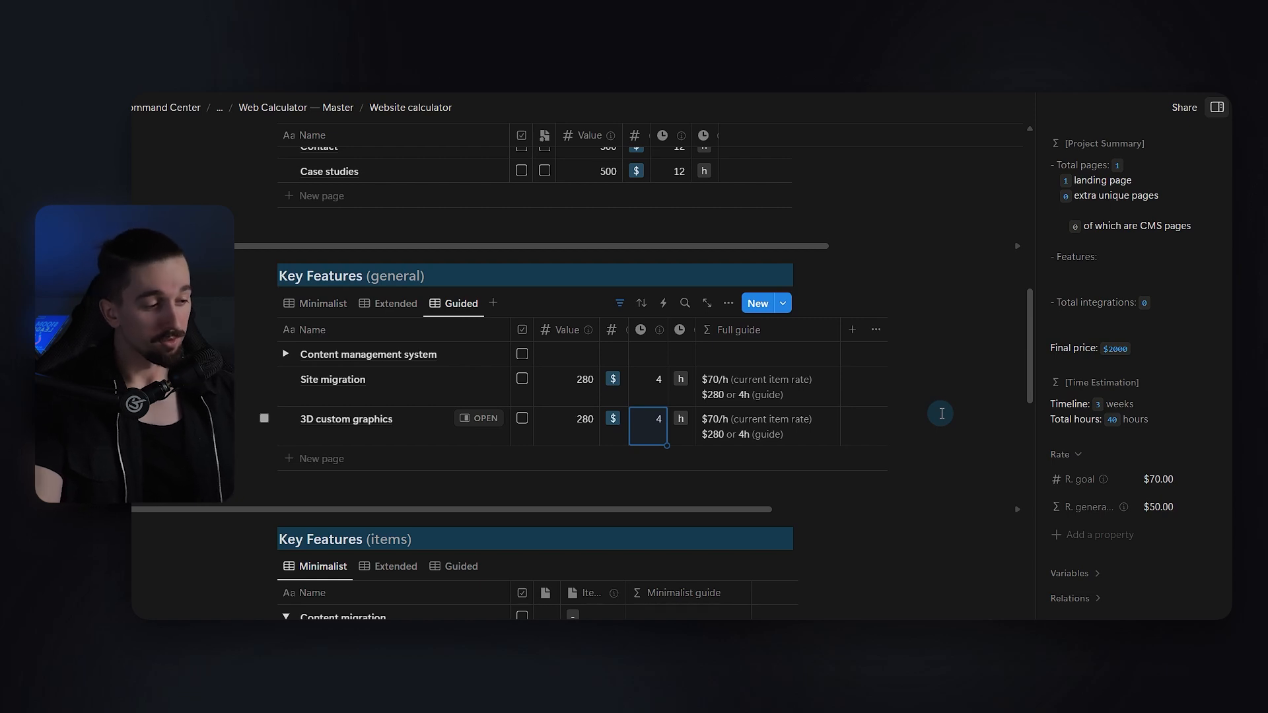
pyautogui.click(576, 424)
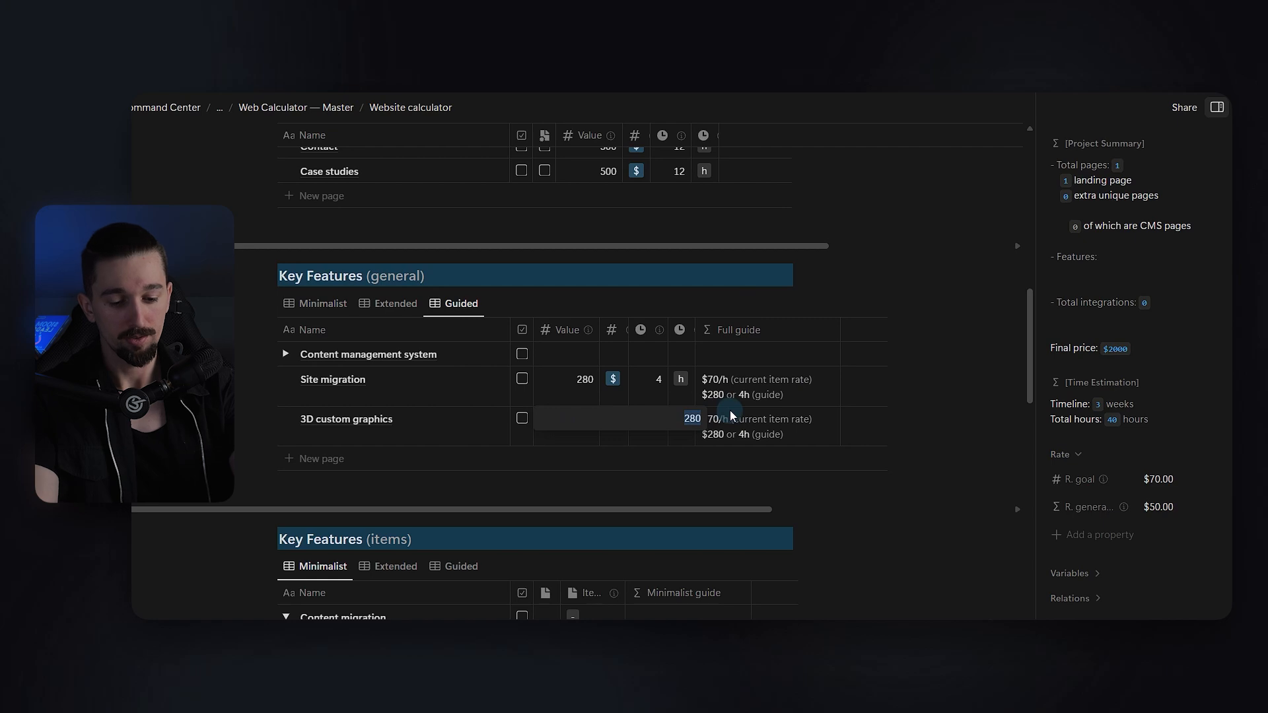
pyautogui.write('350')
pyautogui.press('Return')
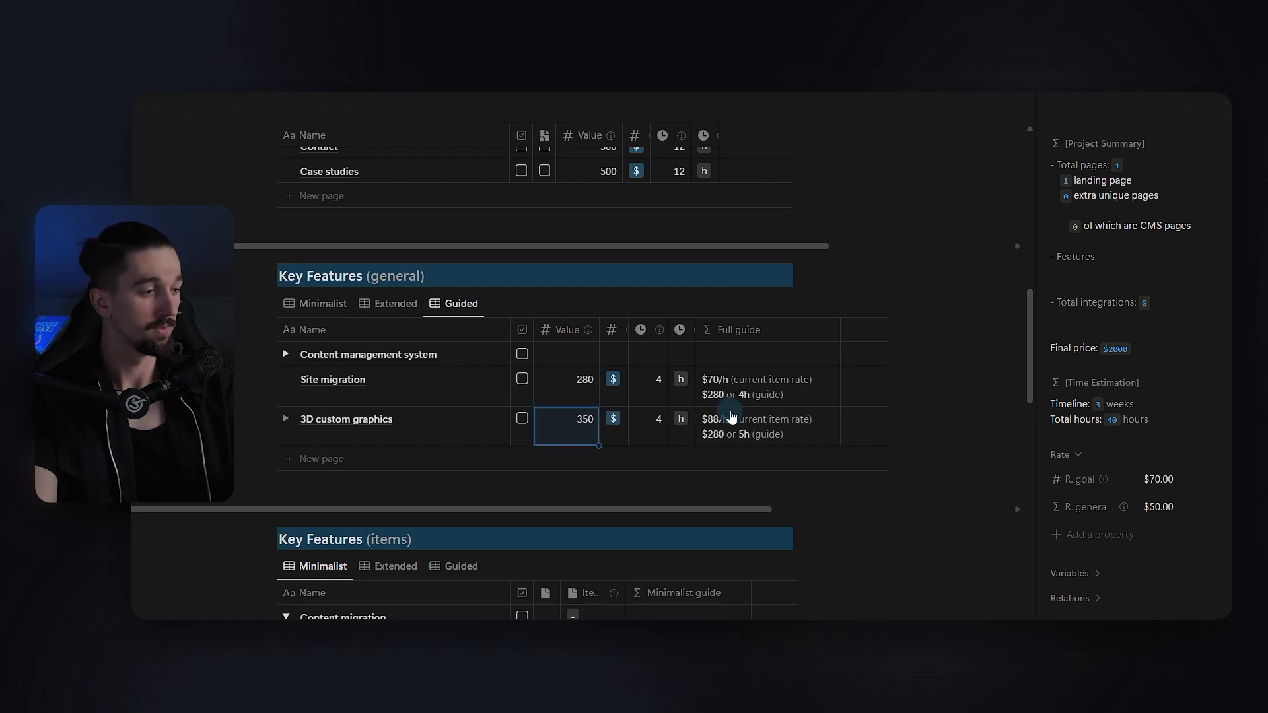
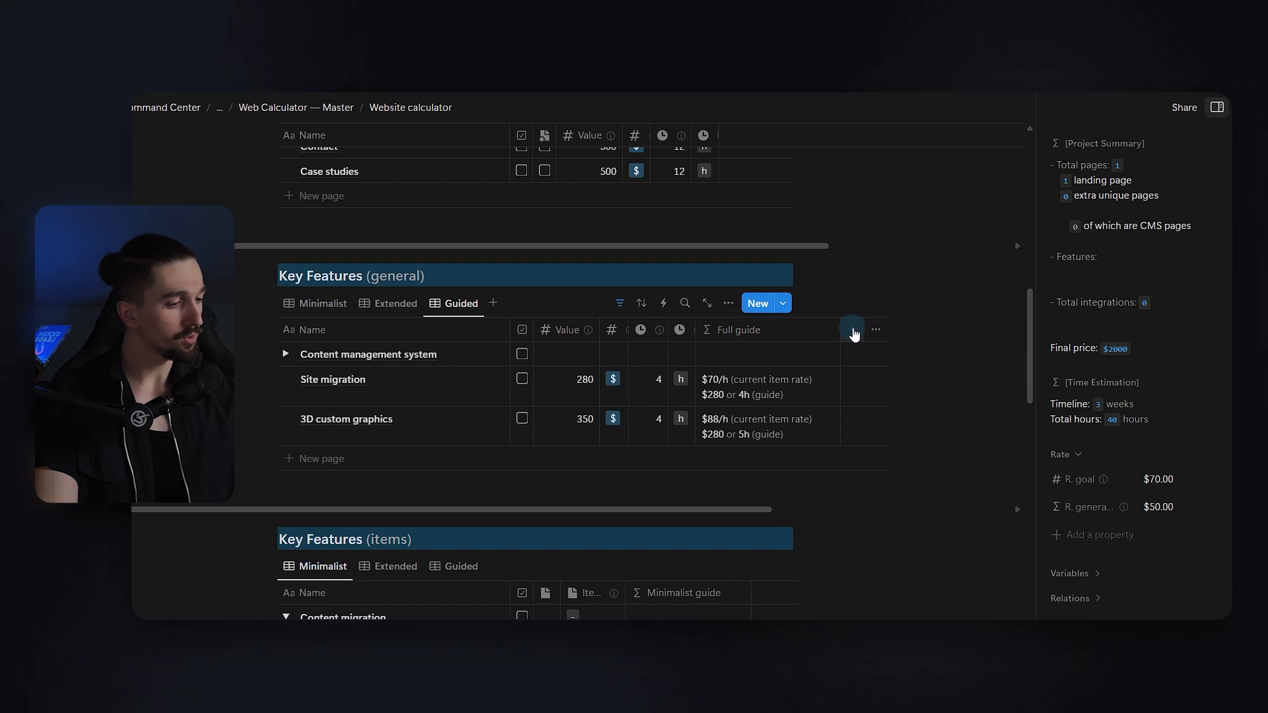
# Delete the 3D custom graphics entry from the general key features
pyautogui.scroll(-4, 853, 335)
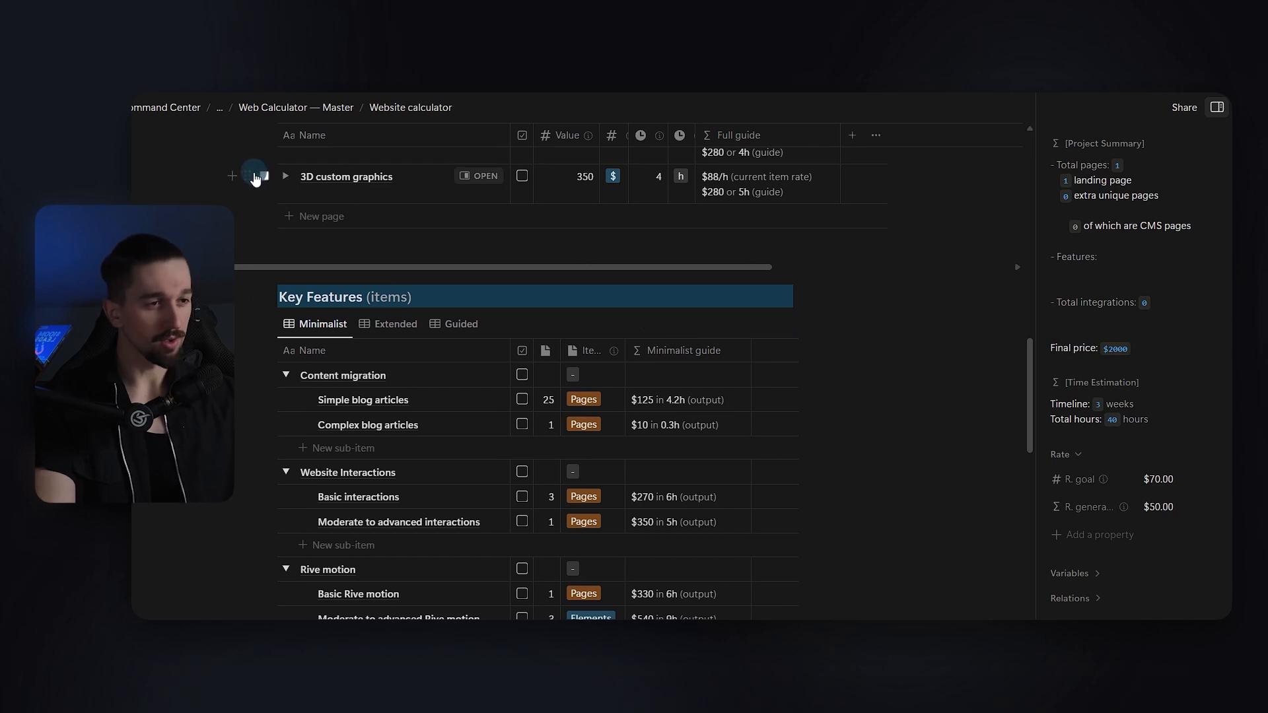
pyautogui.click(248, 176)
pyautogui.click(363, 234)
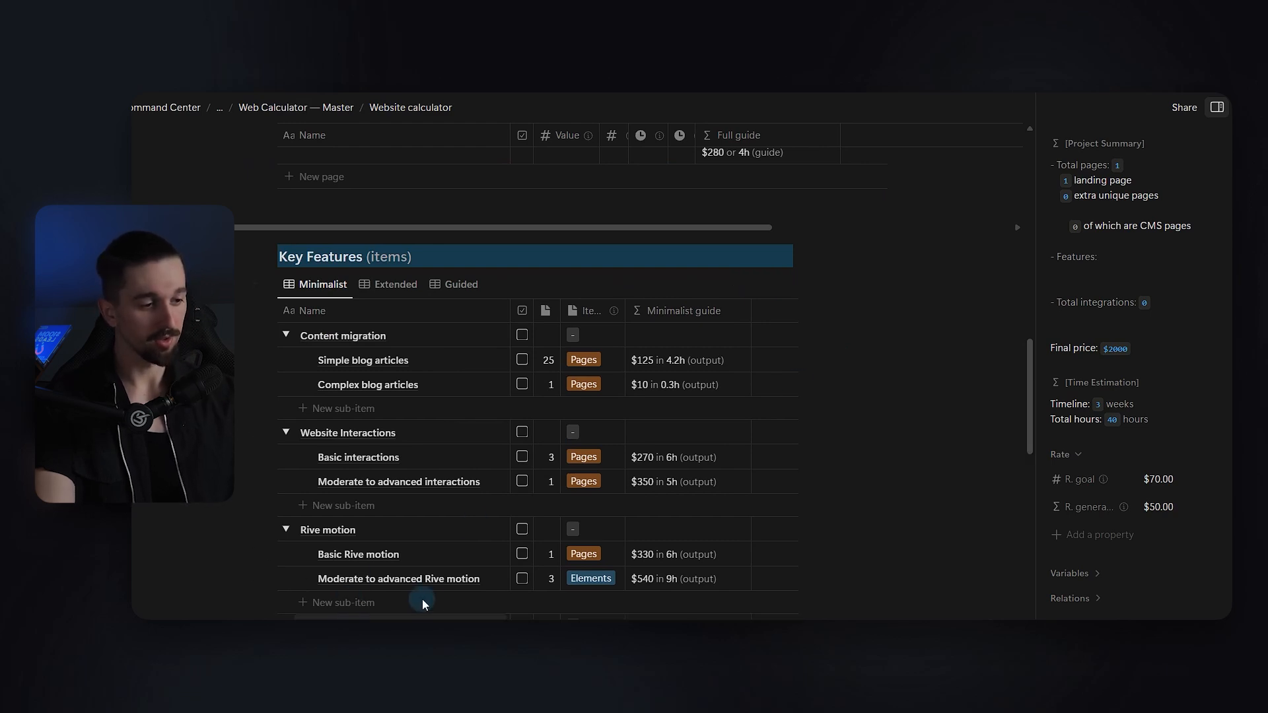
# Add a new entry named "Custom 3D graphics" to the Key Features (items) table
pyautogui.scroll(-2, 460, 546)
pyautogui.scroll(-1, 461, 554)
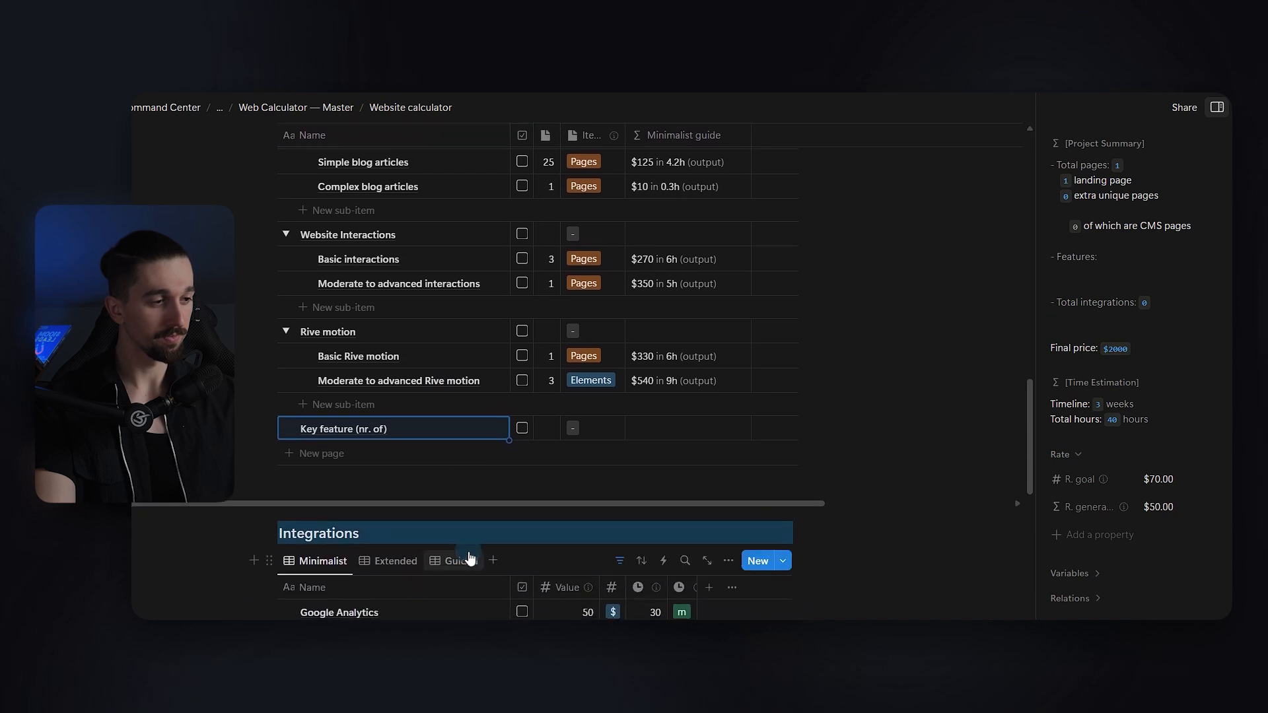
pyautogui.click(418, 429)
pyautogui.moveTo(418, 429); pyautogui.dragTo(308, 454)
pyautogui.write('Cus')
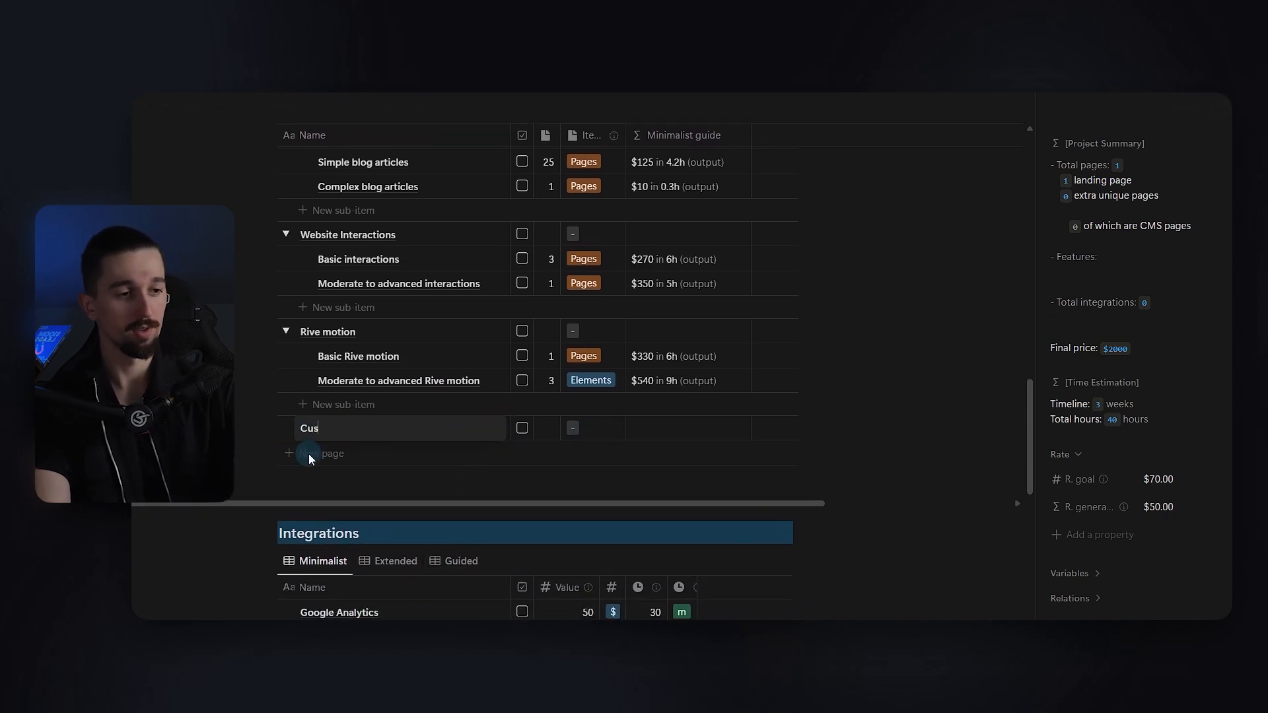
pyautogui.write('tom #')
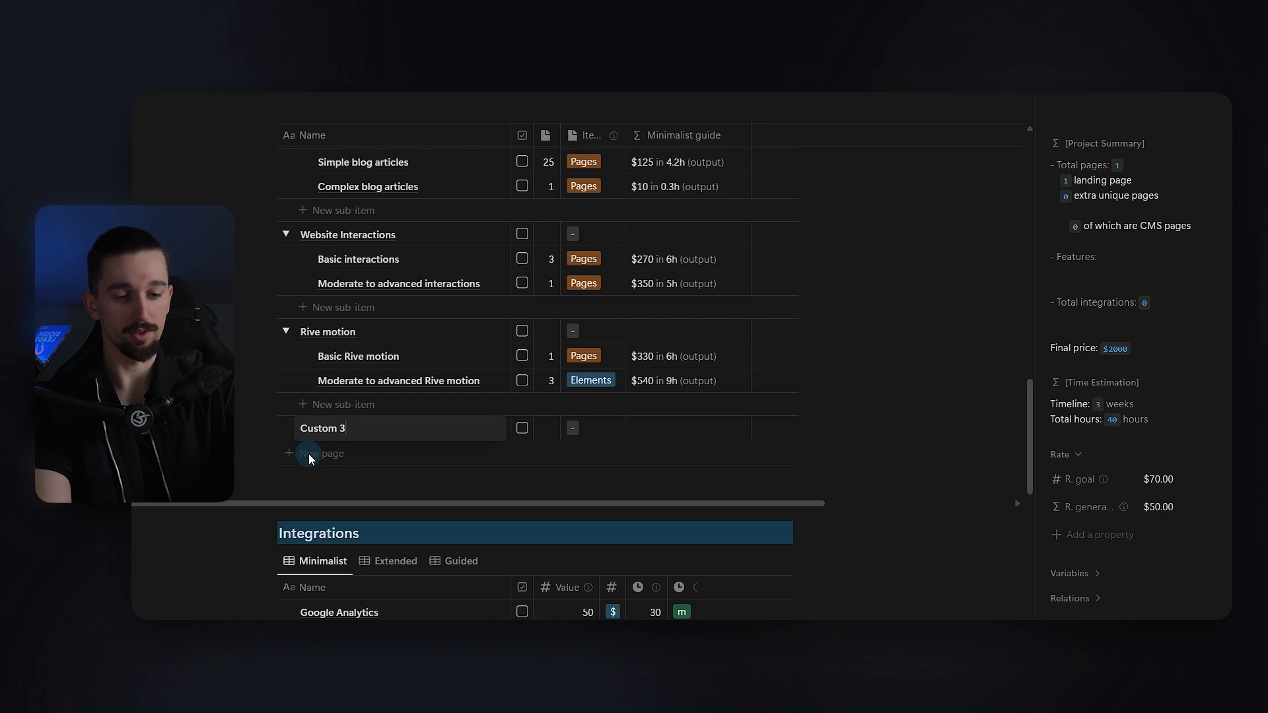
pyautogui.press('BackSpace')
pyautogui.write('3D graphics')
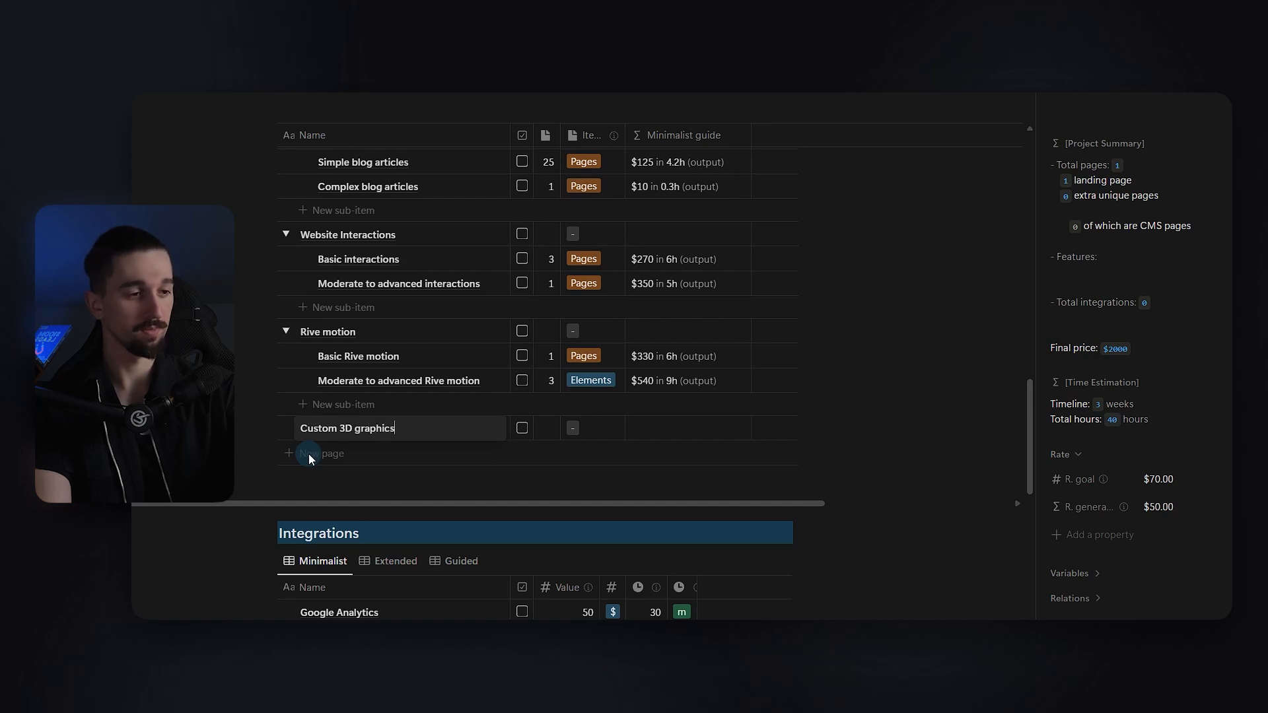
pyautogui.press('Escape')
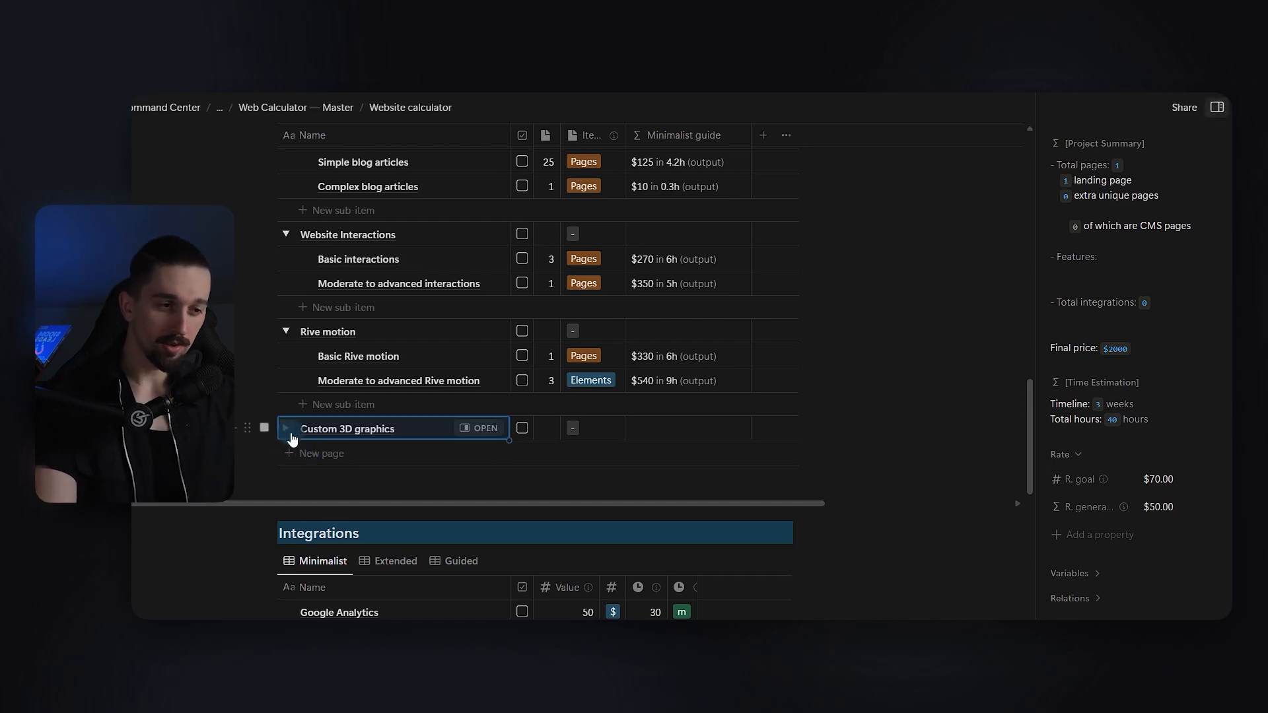
# Expand Custom 3D graphics and add three sub-items under it
pyautogui.click(287, 433)
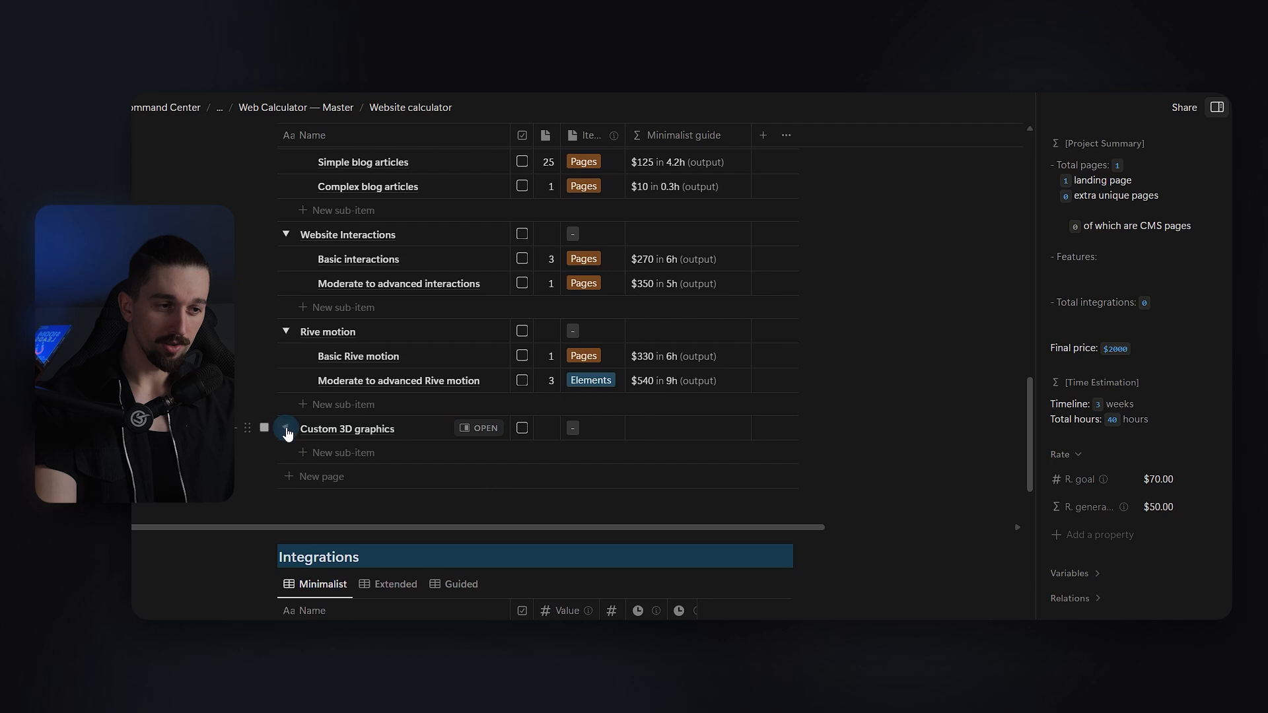
pyautogui.click(318, 454)
pyautogui.click(333, 484)
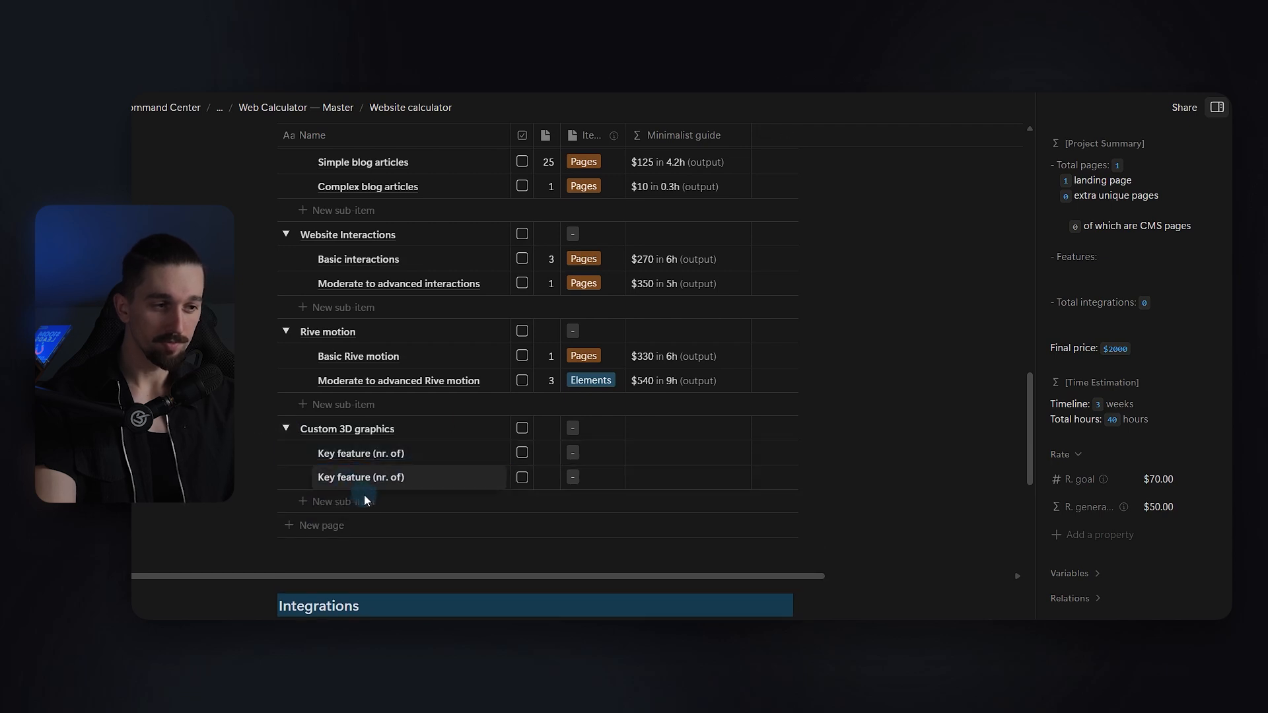
pyautogui.click(362, 501)
# Rename the three sub-items under Custom 3D graphics as Easy, Moderate and Advanced
pyautogui.click(442, 460)
pyautogui.hotkey('ctrl', 'a')
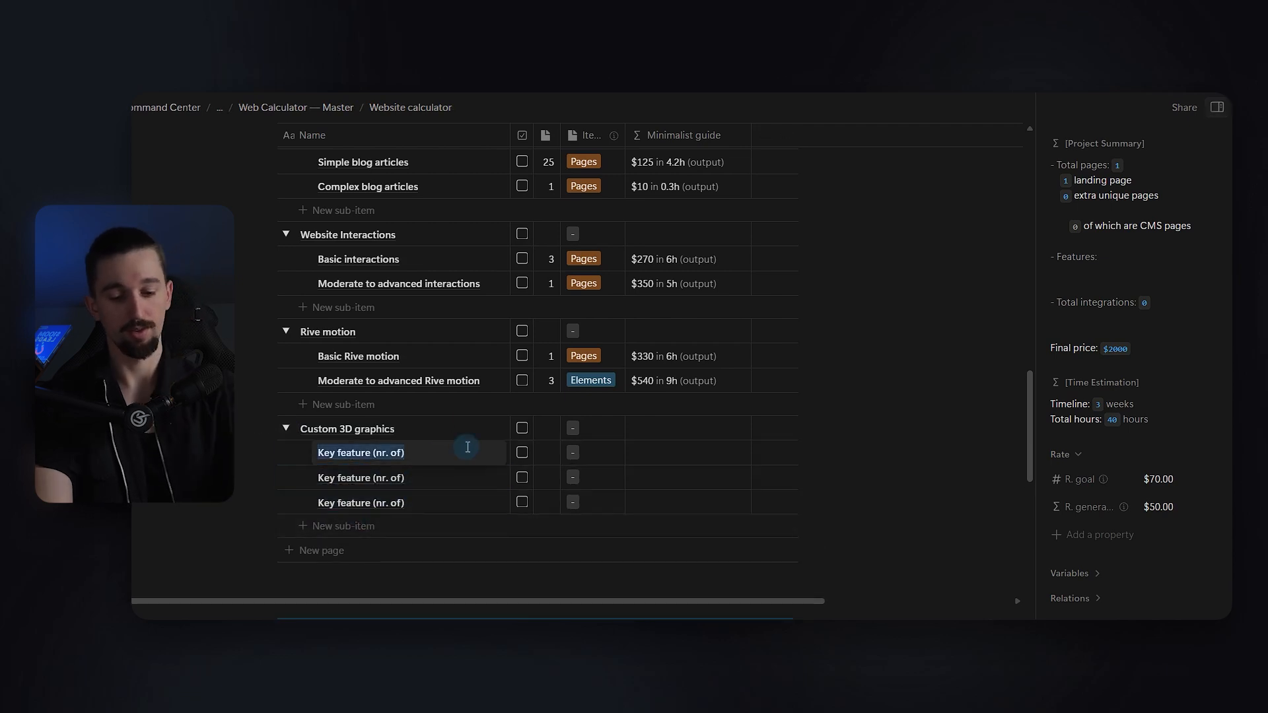
pyautogui.write('Easy')
pyautogui.press('Return')
pyautogui.press('Return')
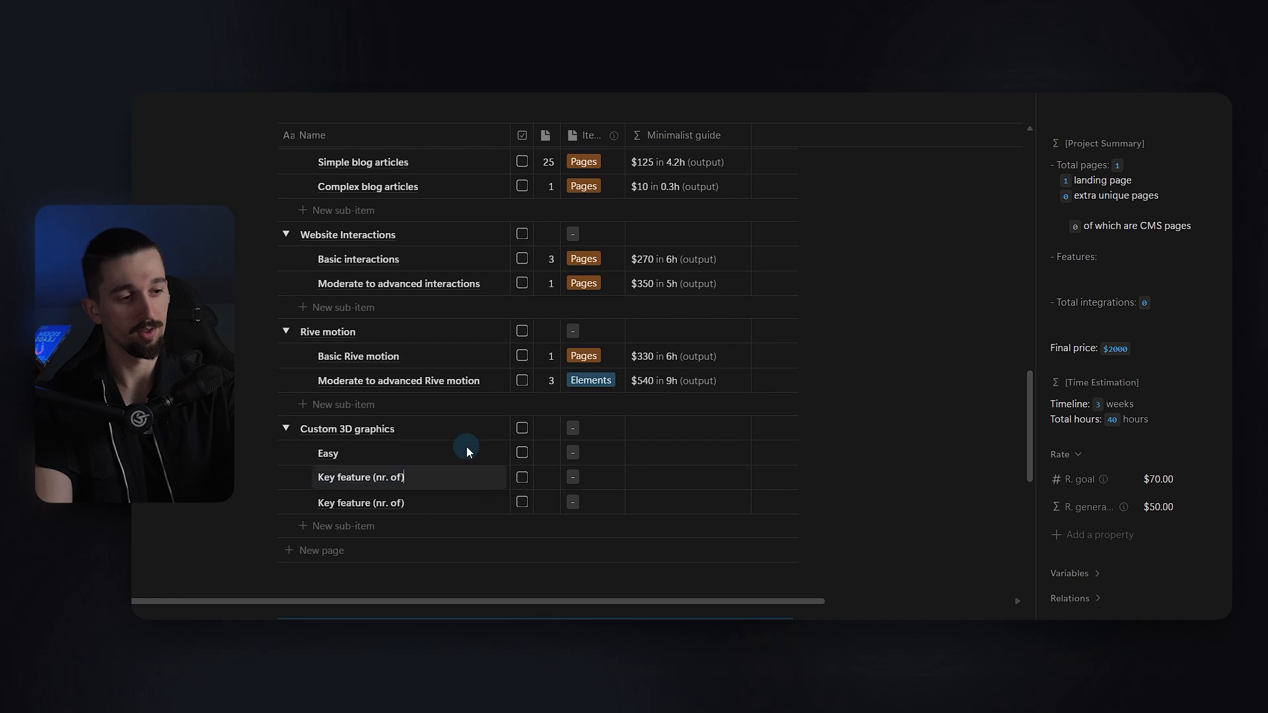
pyautogui.hotkey('ctrl', 'a')
pyautogui.write('Moderate')
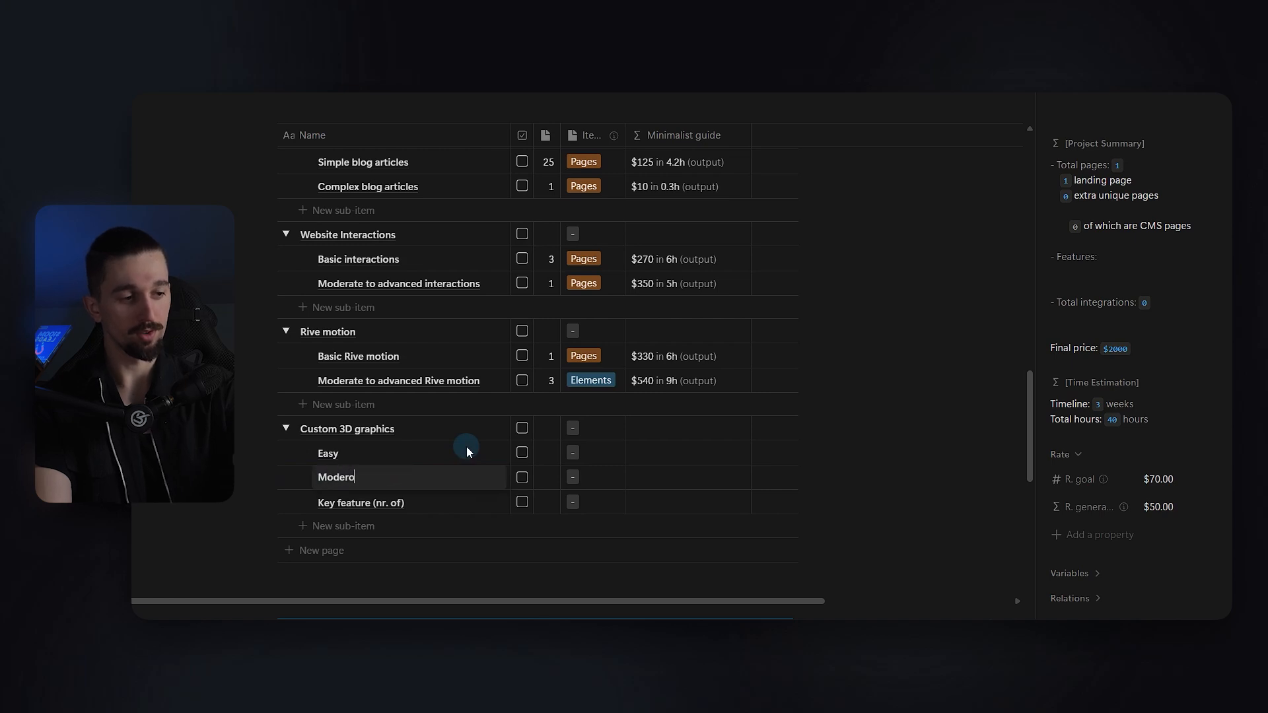
pyautogui.press('Return')
pyautogui.press('Return')
pyautogui.write('A')
pyautogui.hotkey('ctrl', 'a')
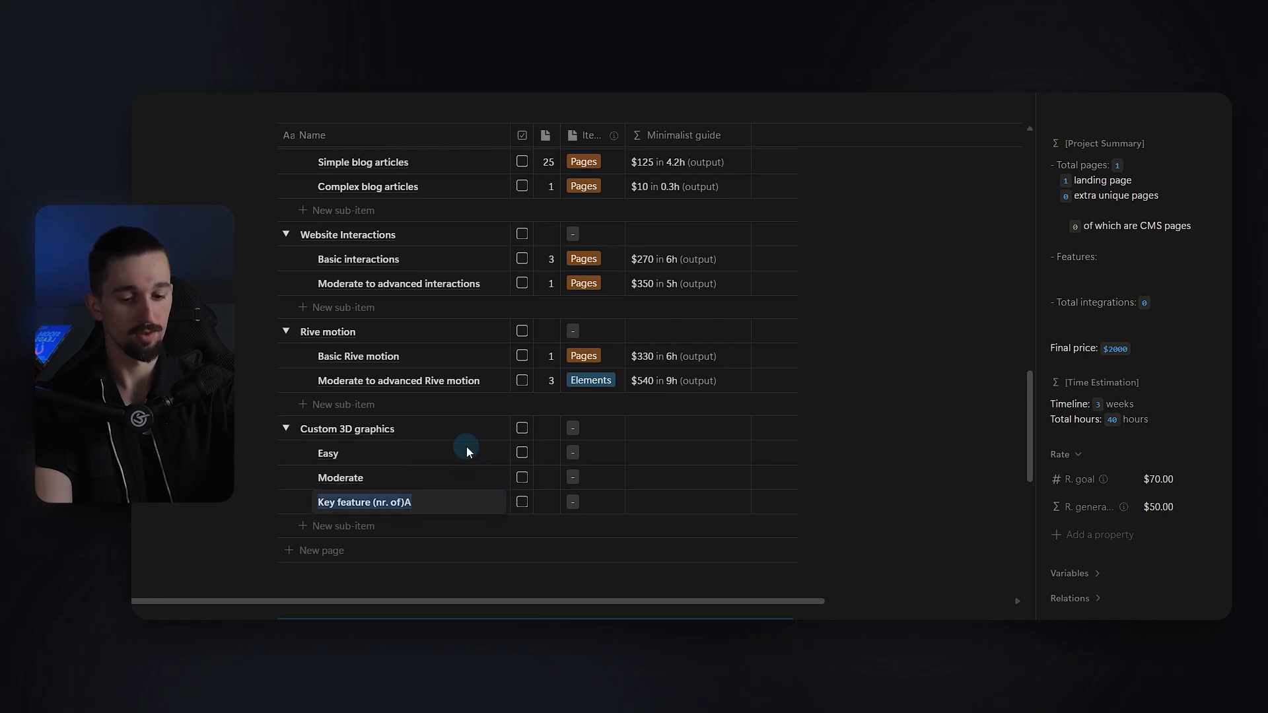
pyautogui.write('Advanced')
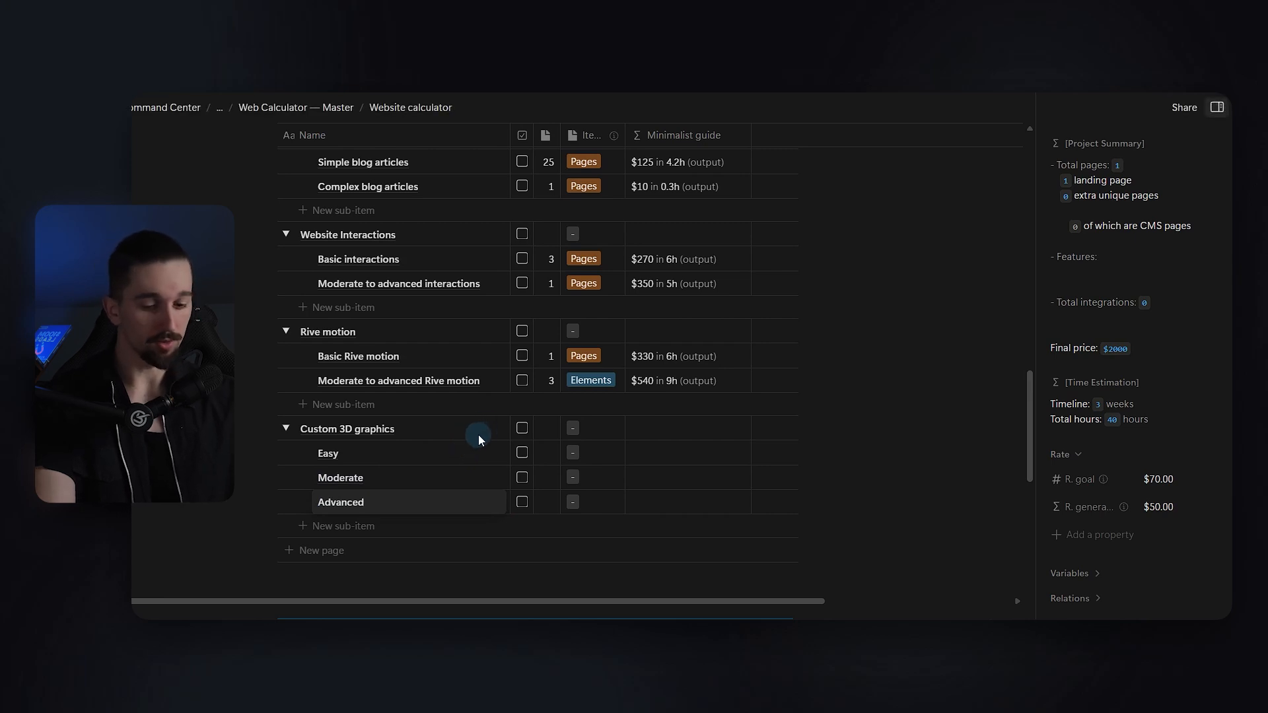
# Extend the name of the Advanced sub-item to "Advanced 3D graphics"
pyautogui.write(' #=3')
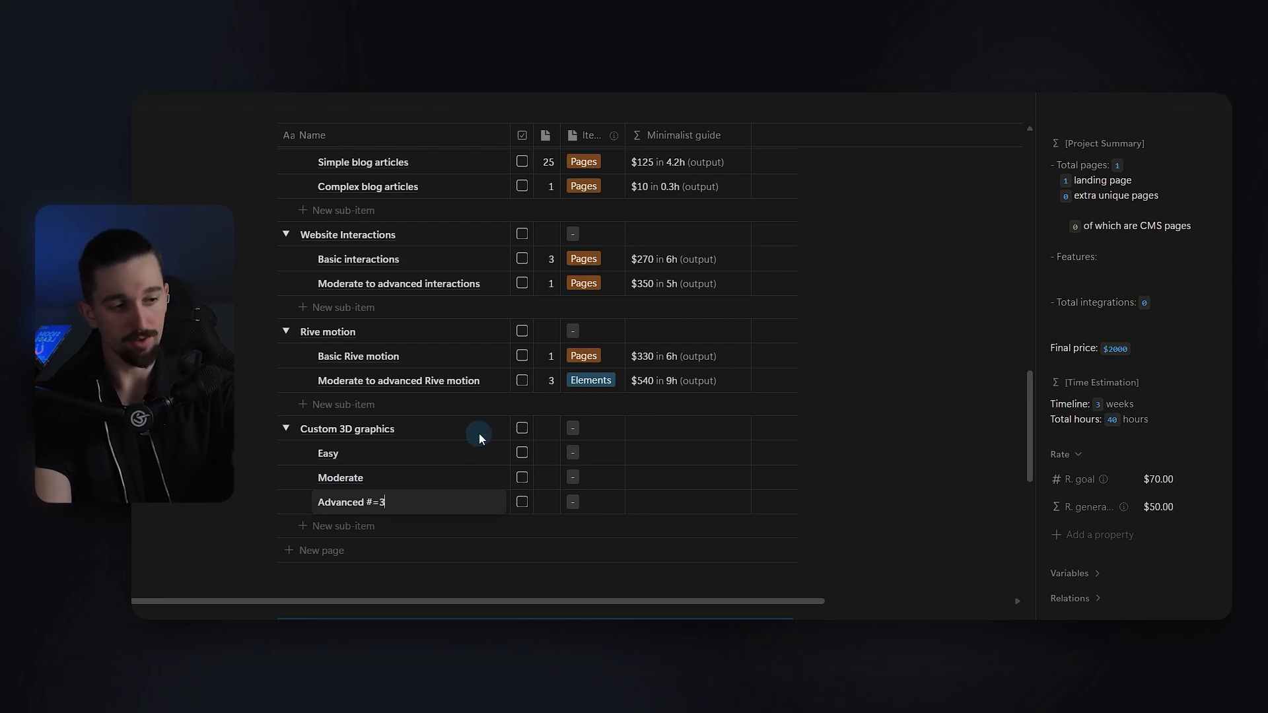
pyautogui.press('BackSpace')
pyautogui.press('BackSpace')
pyautogui.press('BackSpace')
pyautogui.write('3D gr')
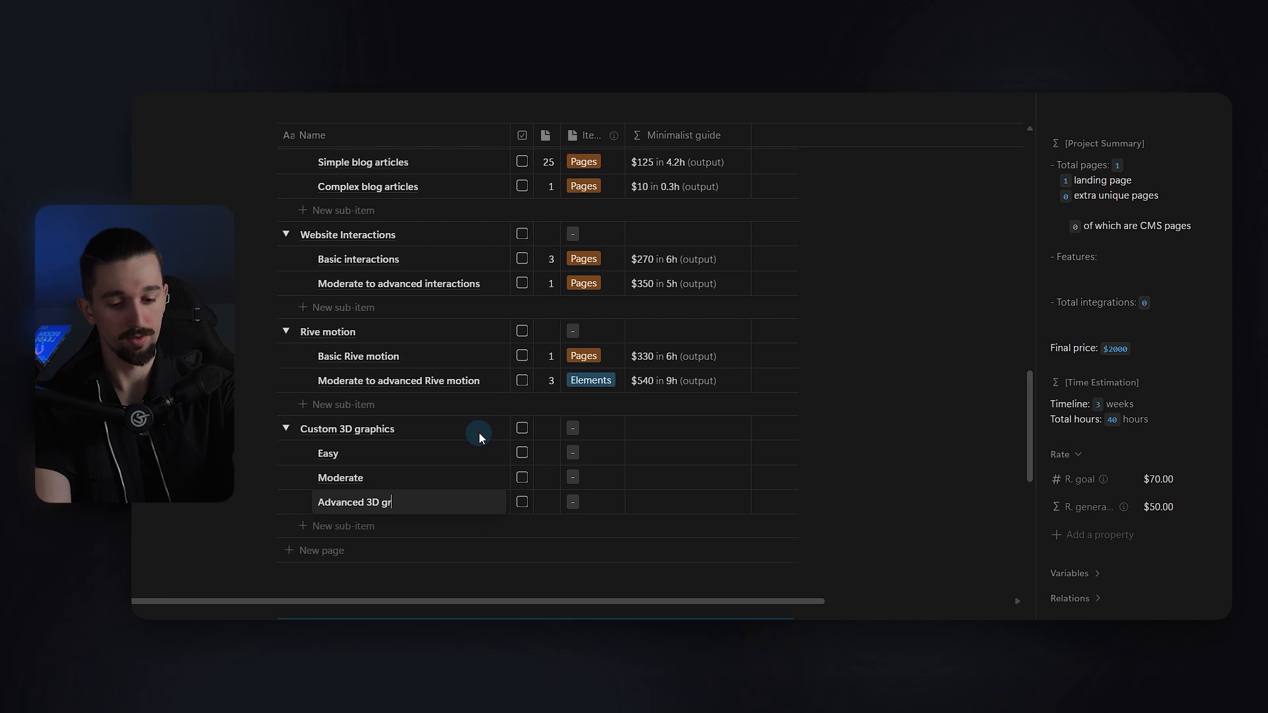
pyautogui.write('aphics')
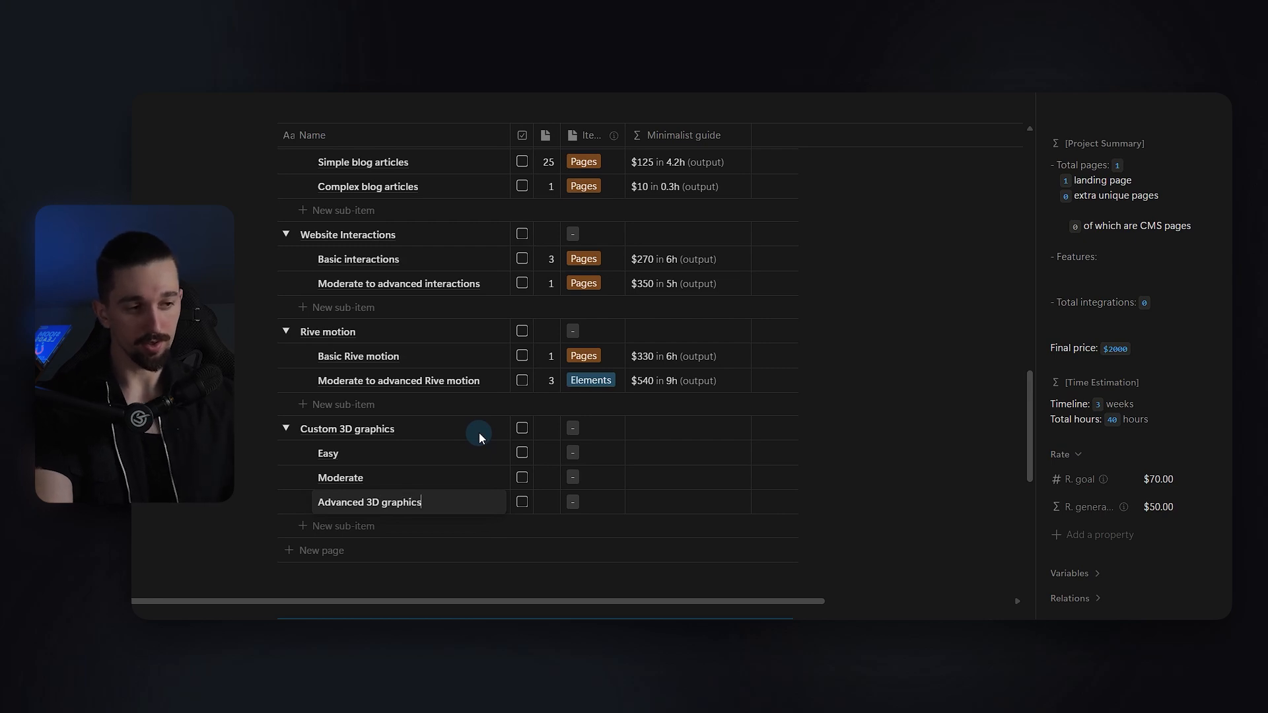
# Copy "3D graphics" from the Advanced sub-item's name and append it to the Moderate and Easy names
pyautogui.hotkey('ctrl', 'shift', 'Left')
pyautogui.hotkey('ctrl', 'shift', 'Left')
pyautogui.hotkey('ctrl', 'c')
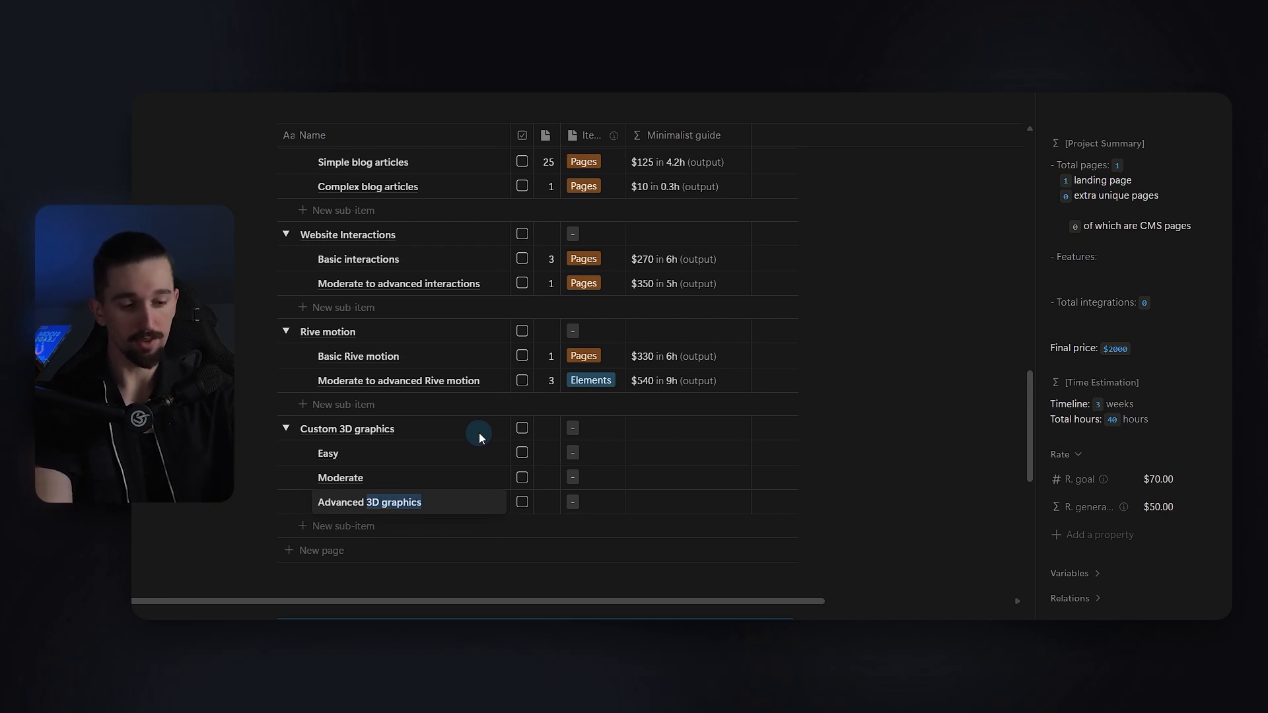
pyautogui.press('Escape')
pyautogui.press('Up')
pyautogui.press('Return')
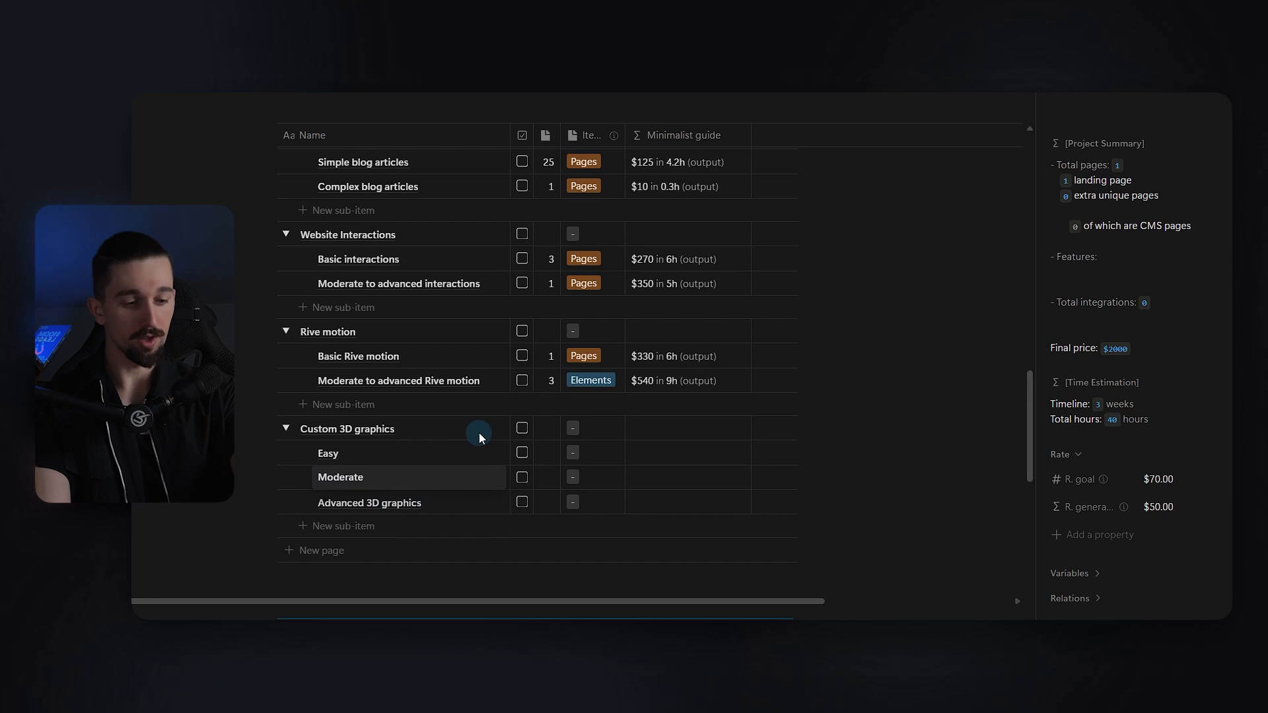
pyautogui.hotkey('ctrl', 'v')
pyautogui.press('Escape')
pyautogui.press('Up')
pyautogui.press('Return')
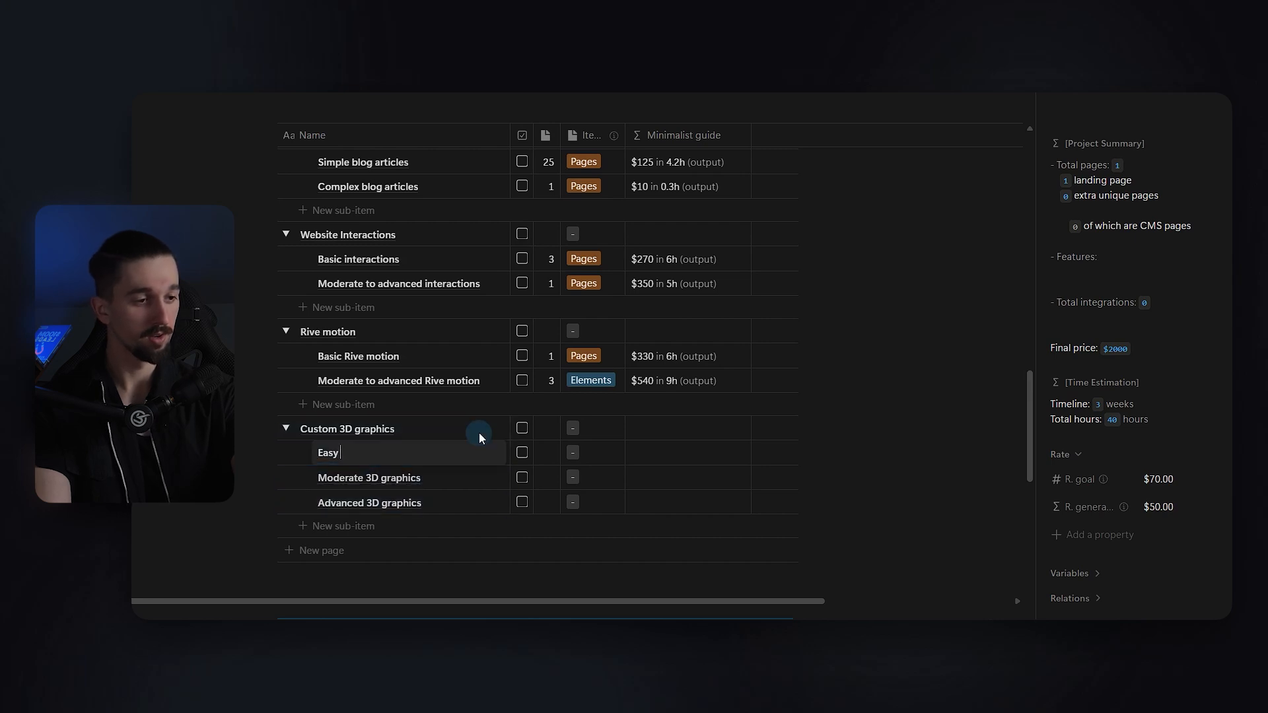
pyautogui.hotkey('ctrl', 'v')
pyautogui.press('Return')
# Tick Moderate 3D graphics to check its listing in the project summary, and untick it again
pyautogui.click(521, 476)
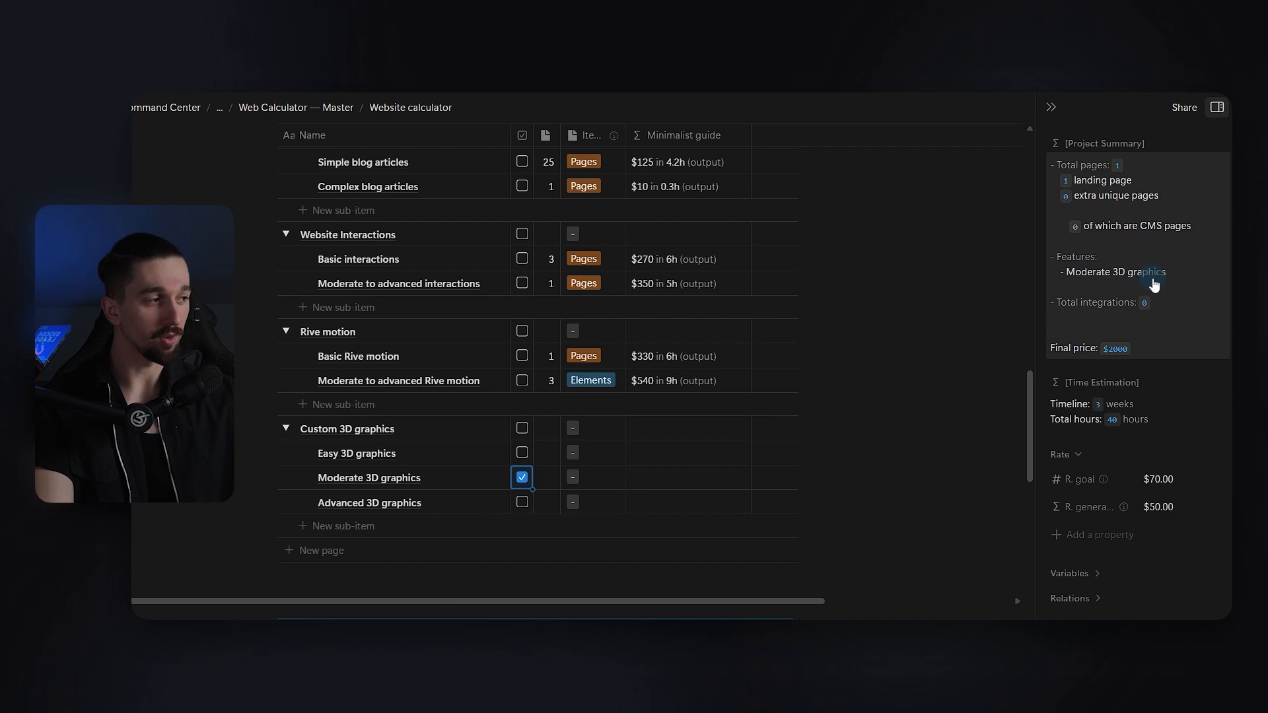
pyautogui.click(526, 475)
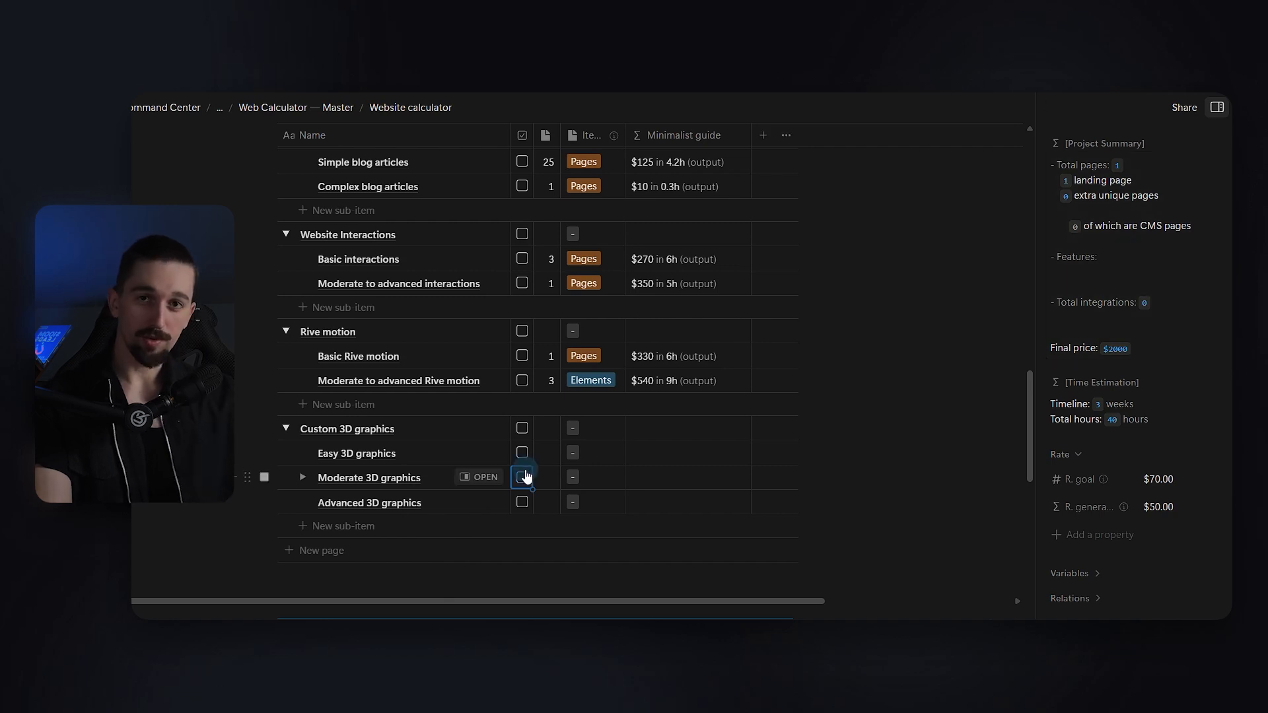
# Switch the Key Features (items) table to the Guided view and expand Custom 3D graphics
pyautogui.scroll(2, 526, 475)
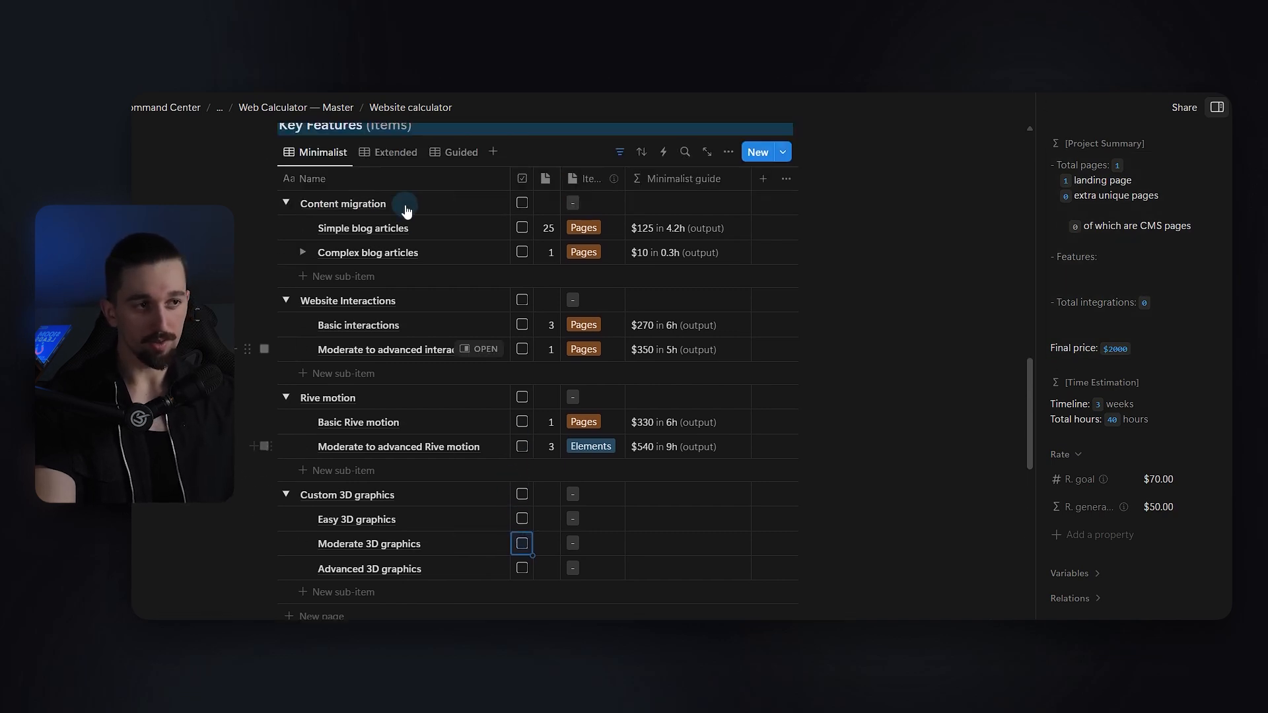
pyautogui.click(460, 153)
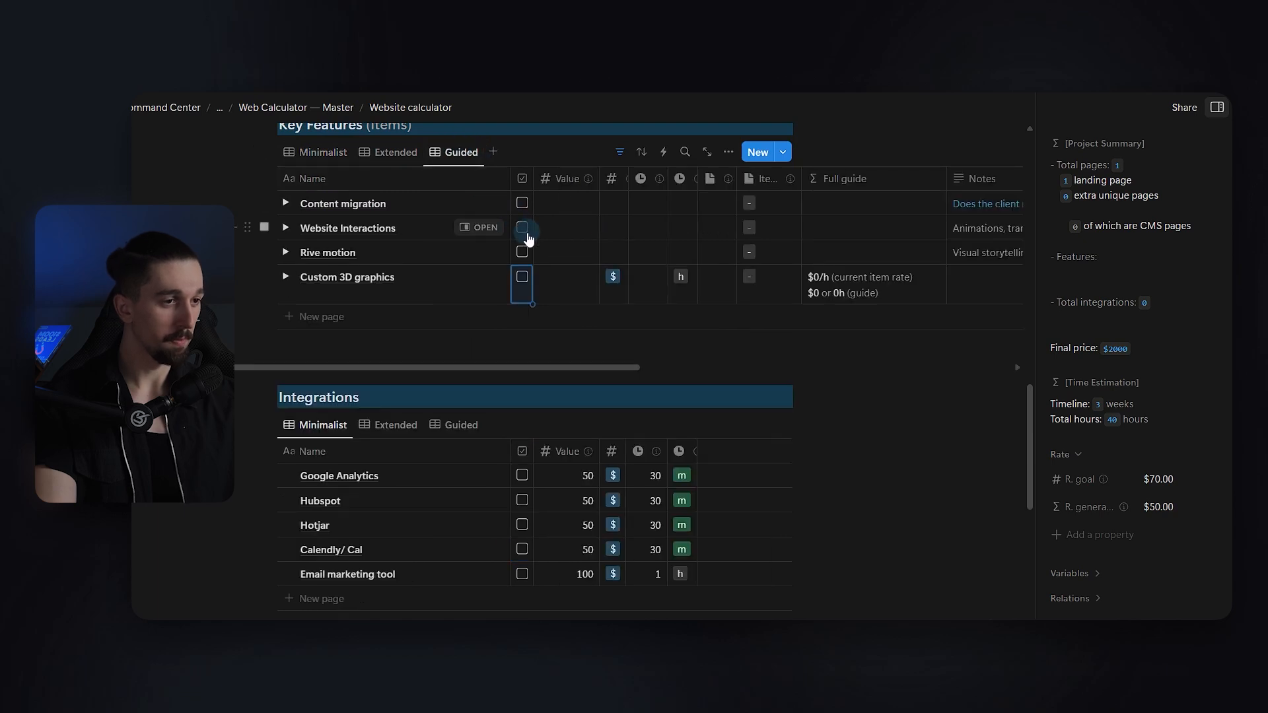
pyautogui.click(286, 277)
pyautogui.scroll(3, 650, 389)
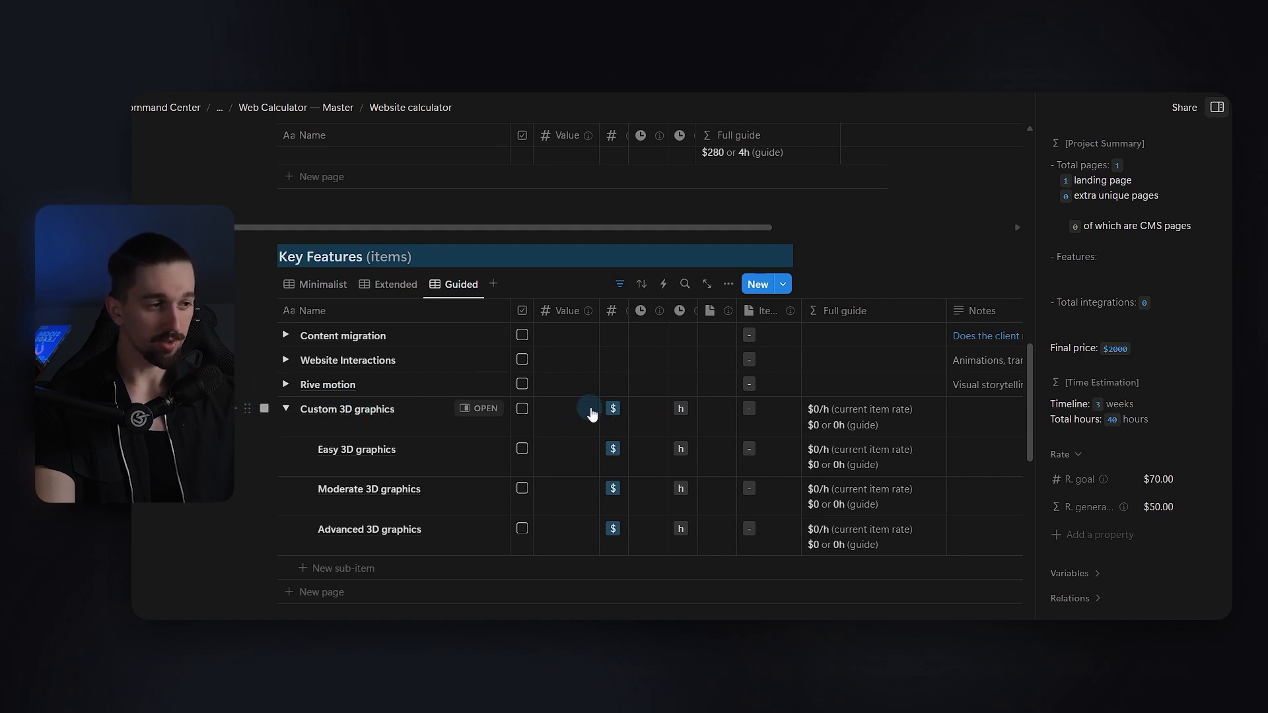
# Clear the $ value type and the h time unit from the Custom 3D graphics parent row
pyautogui.click(618, 411)
pyautogui.click(621, 407)
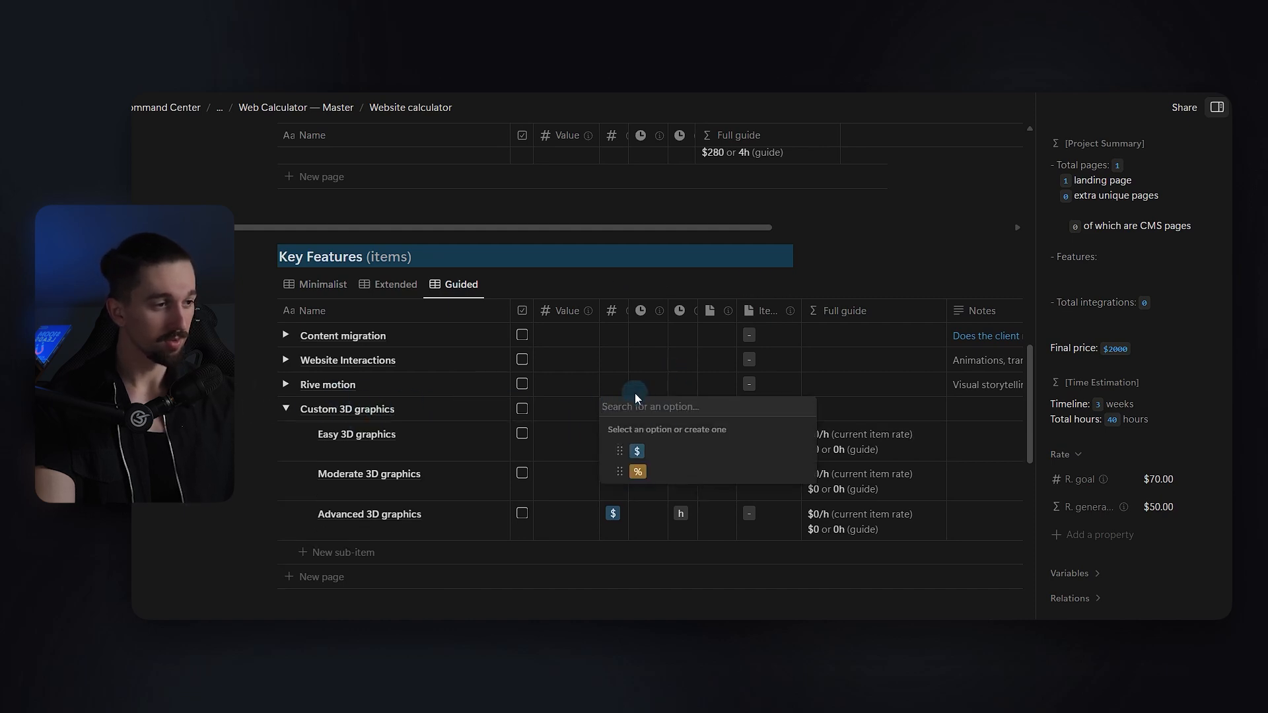
pyautogui.press('Escape')
pyautogui.click(691, 413)
pyautogui.click(689, 407)
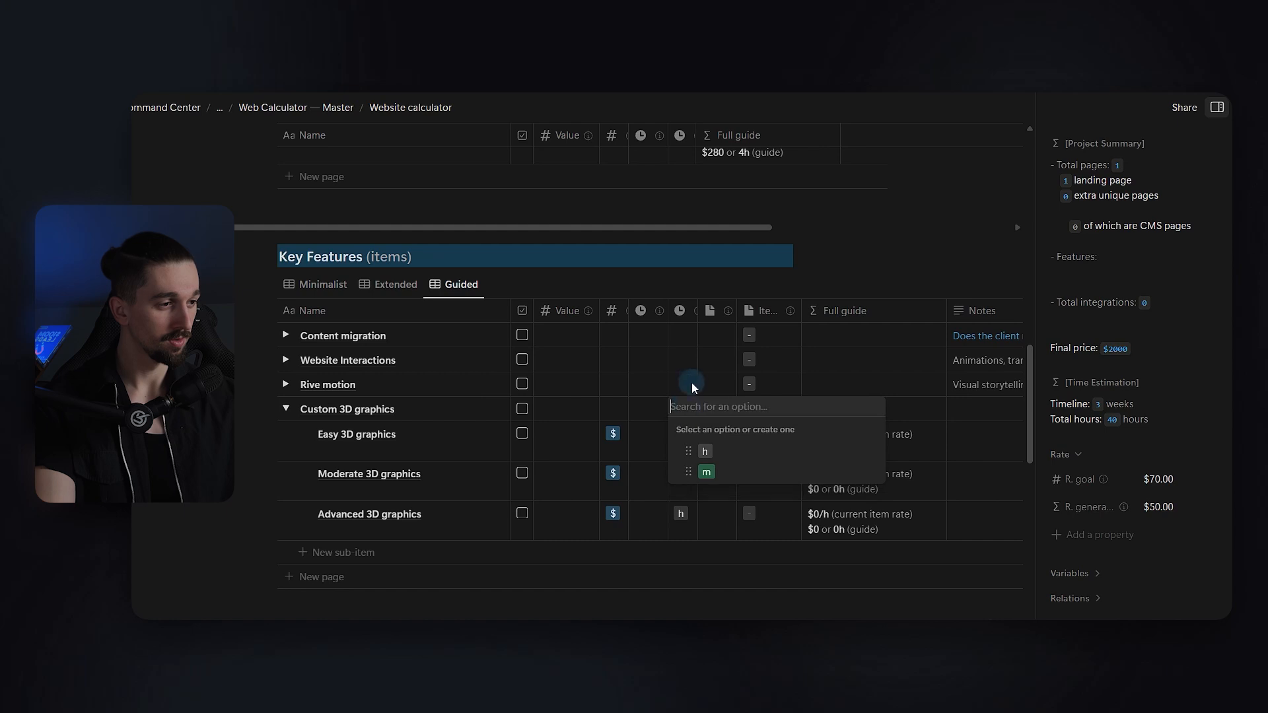
pyautogui.press('Escape')
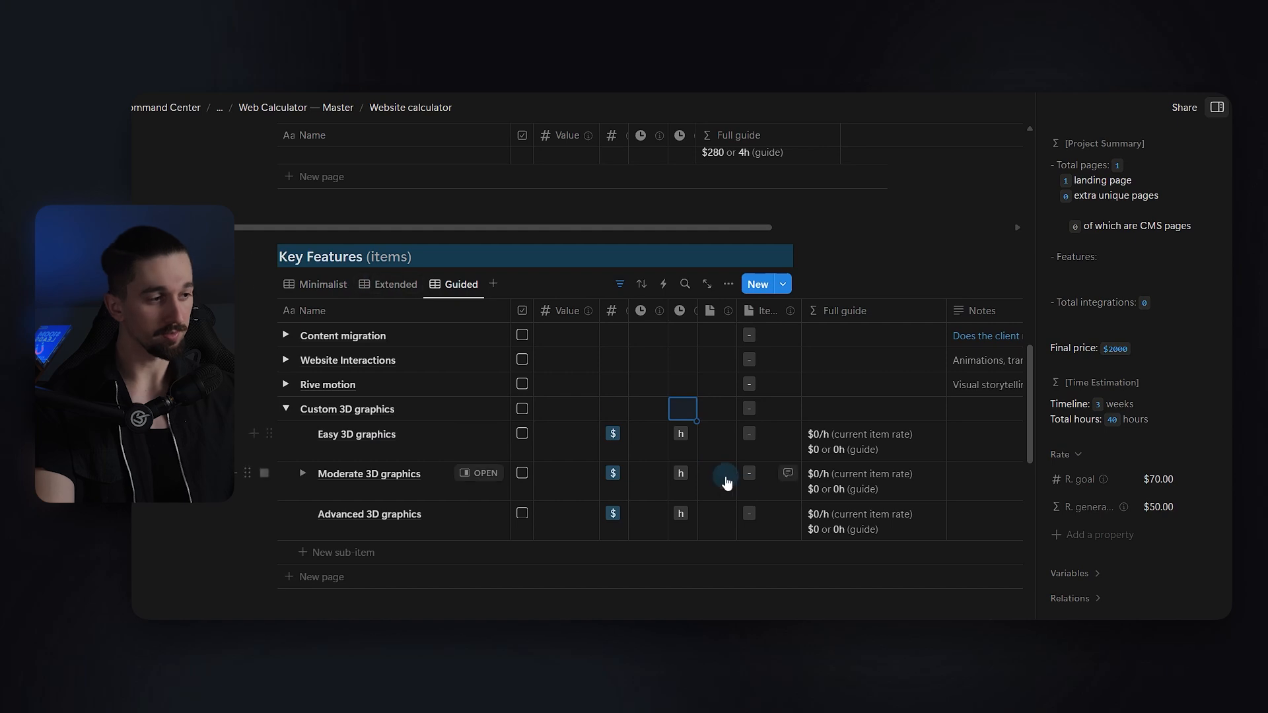
# Set the item quantity of Easy 3D graphics to 1 and fill it down to the Moderate and Advanced rows
pyautogui.click(718, 443)
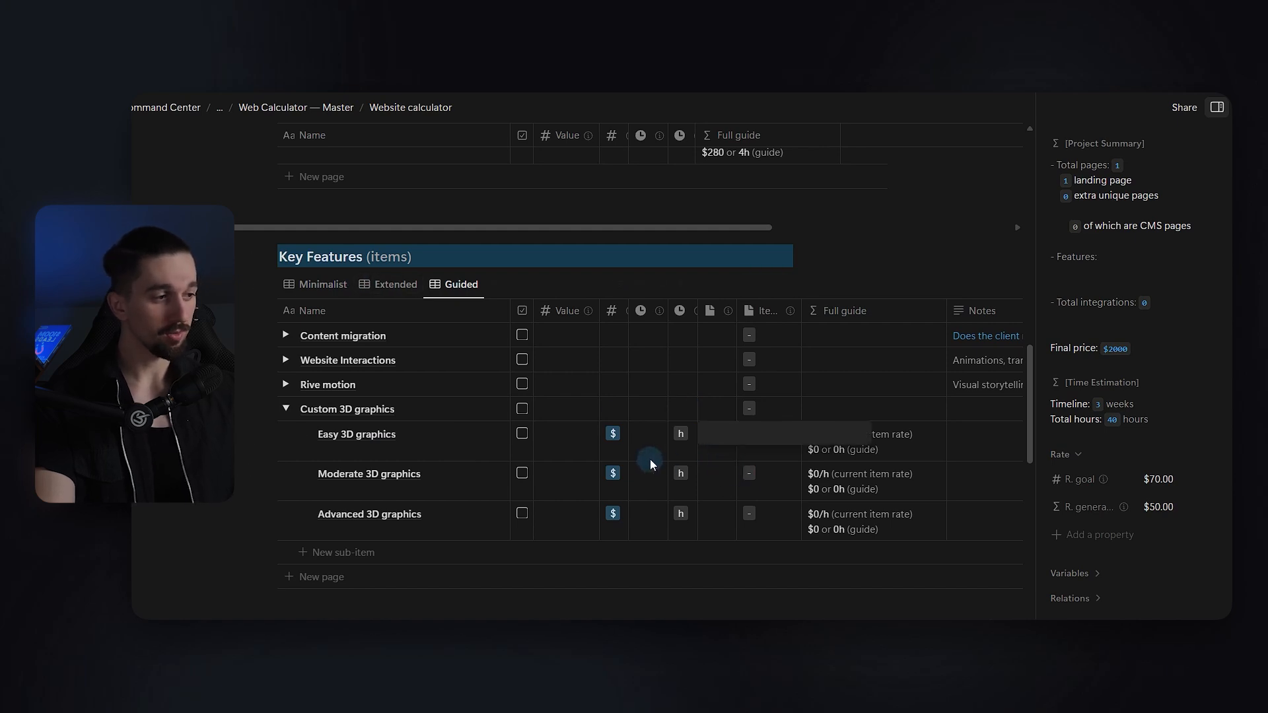
pyautogui.write('1')
pyautogui.press('Return')
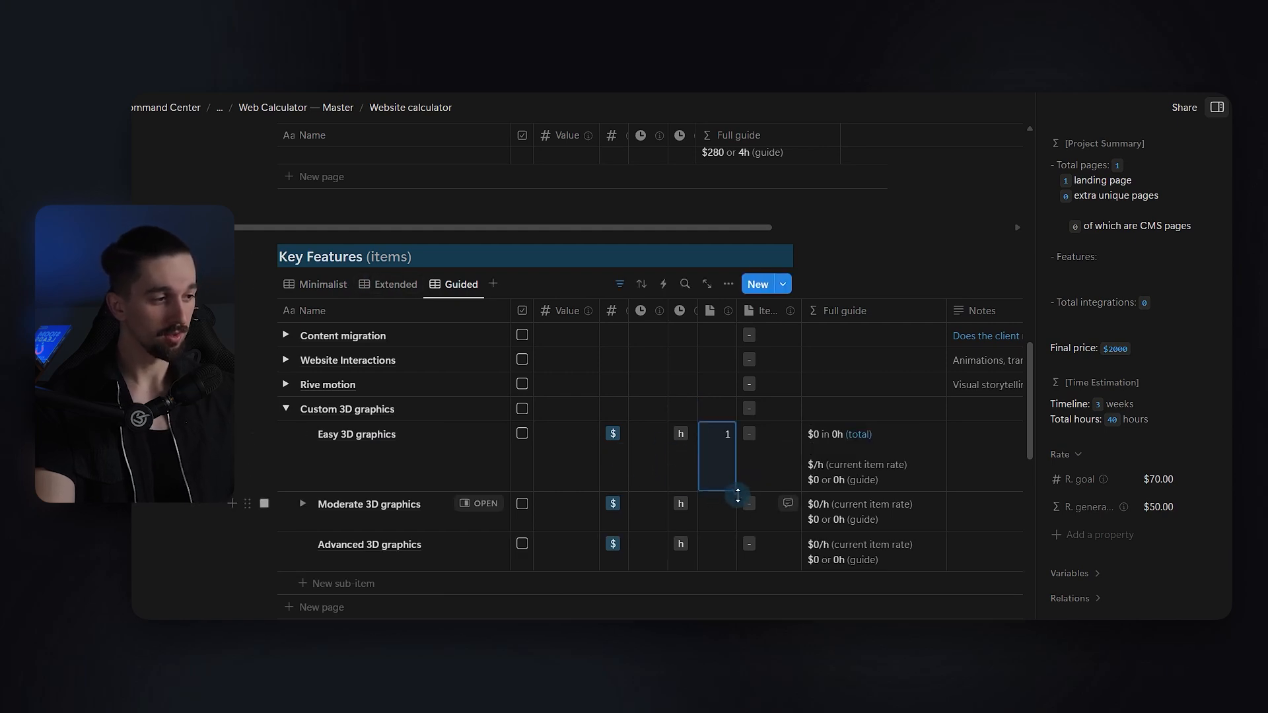
pyautogui.moveTo(736, 492); pyautogui.dragTo(729, 548)
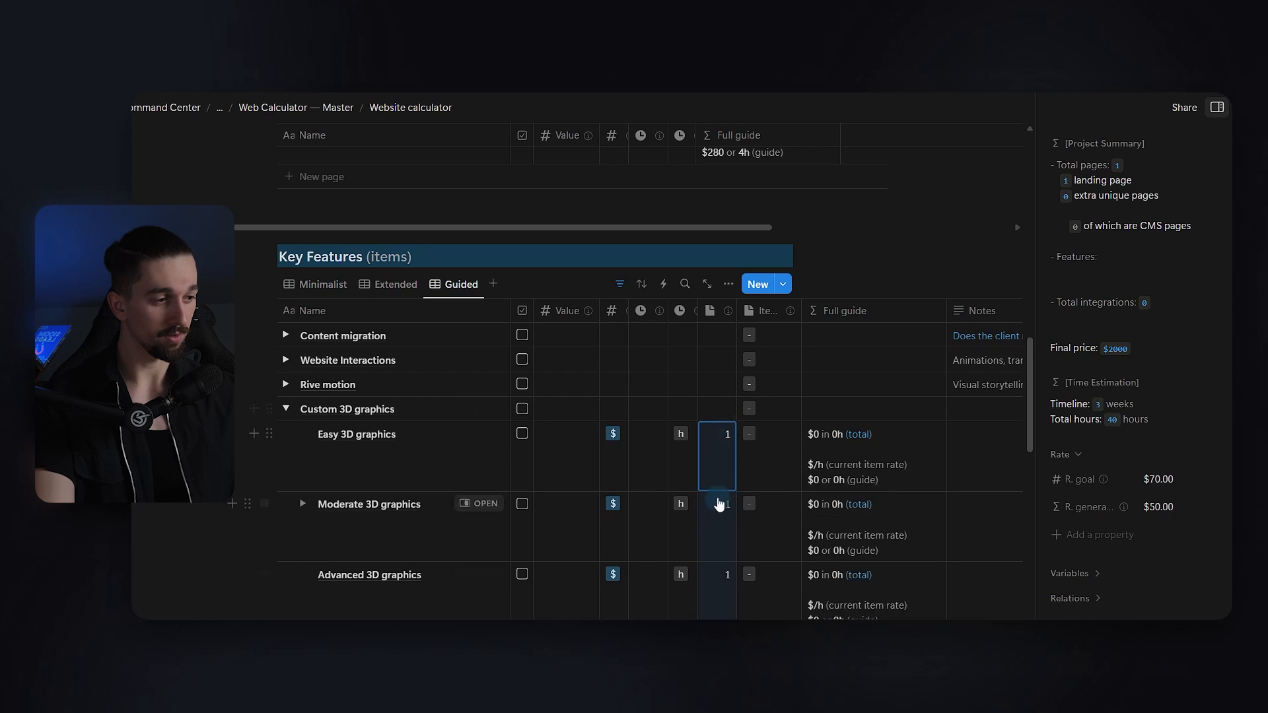
# Set the Easy 3D graphics time to 1 hour and its value to 35
pyautogui.click(655, 462)
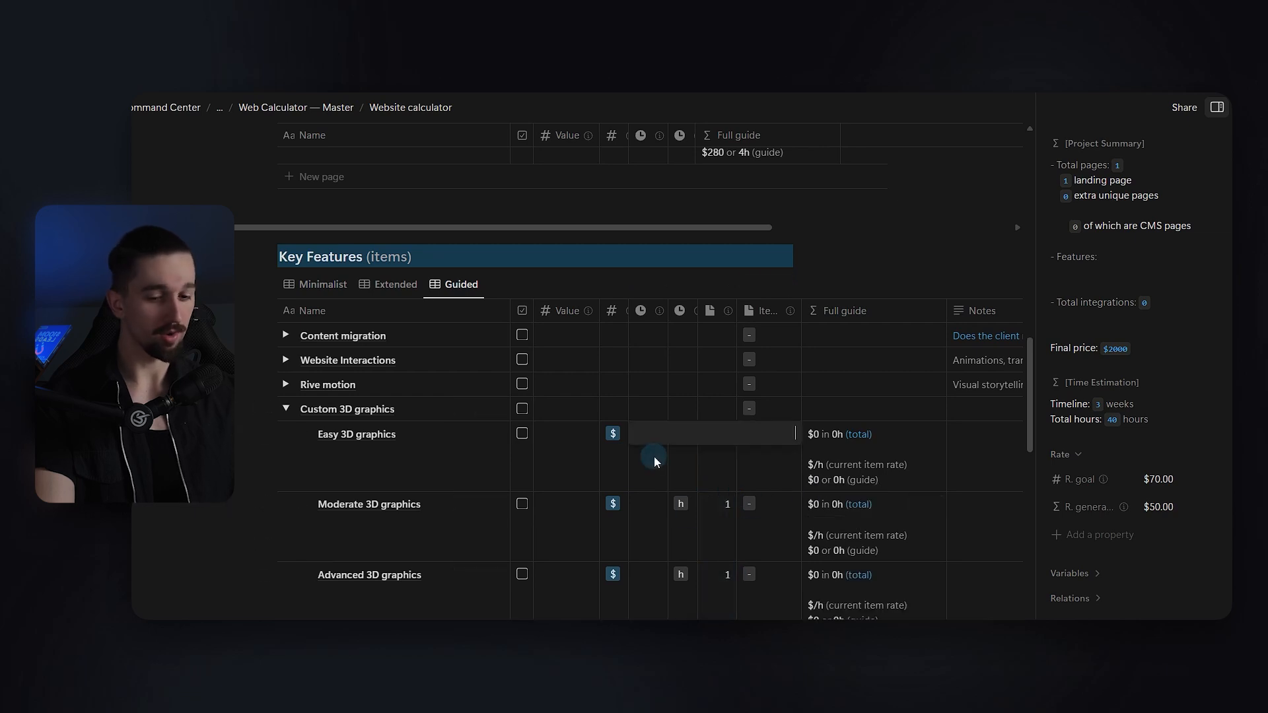
pyautogui.write('1')
pyautogui.hotkey('shift', 'Tab')
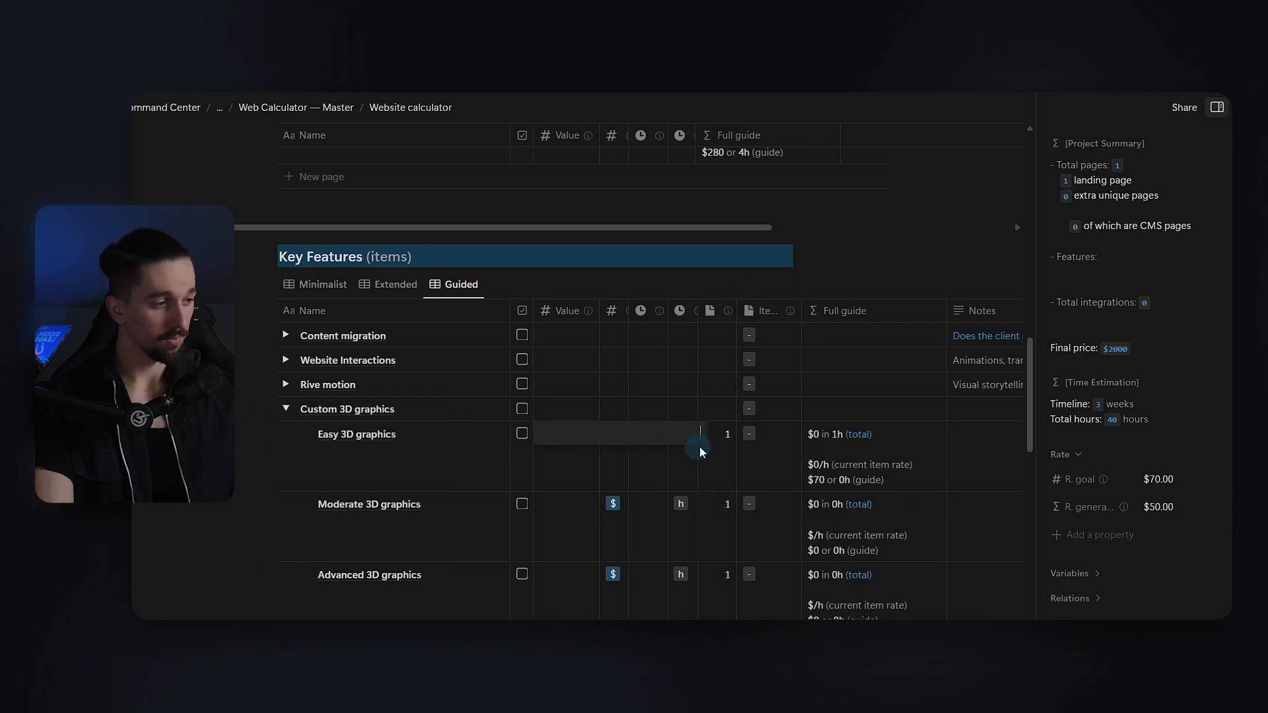
pyautogui.write('35')
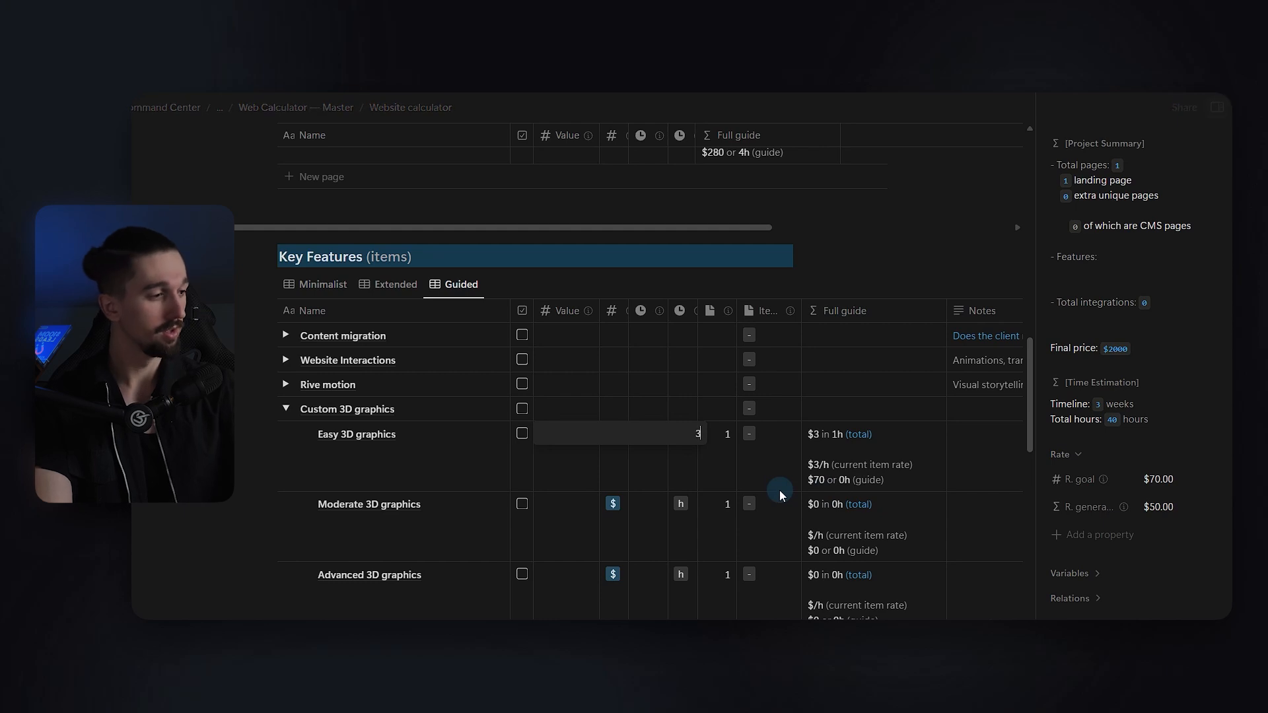
pyautogui.press('Return')
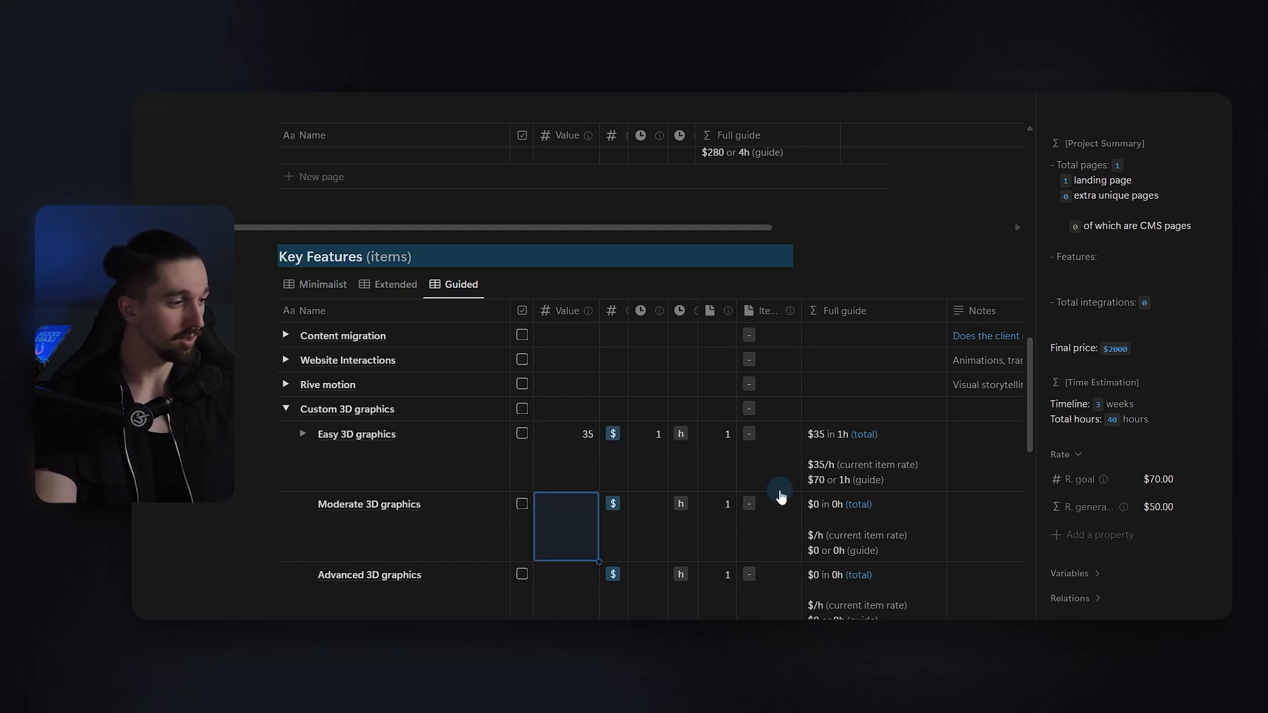
# Set the item quantity of Easy 3D graphics to 10
pyautogui.scroll(-1, 707, 484)
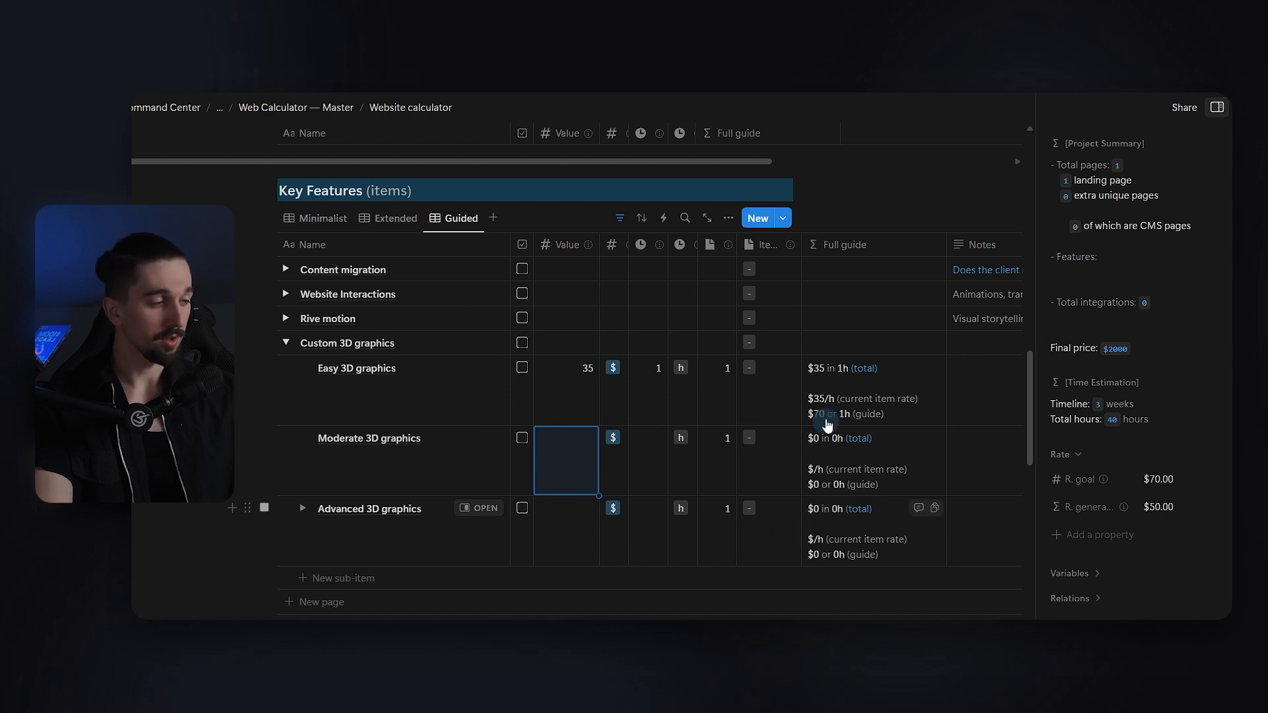
pyautogui.click(717, 387)
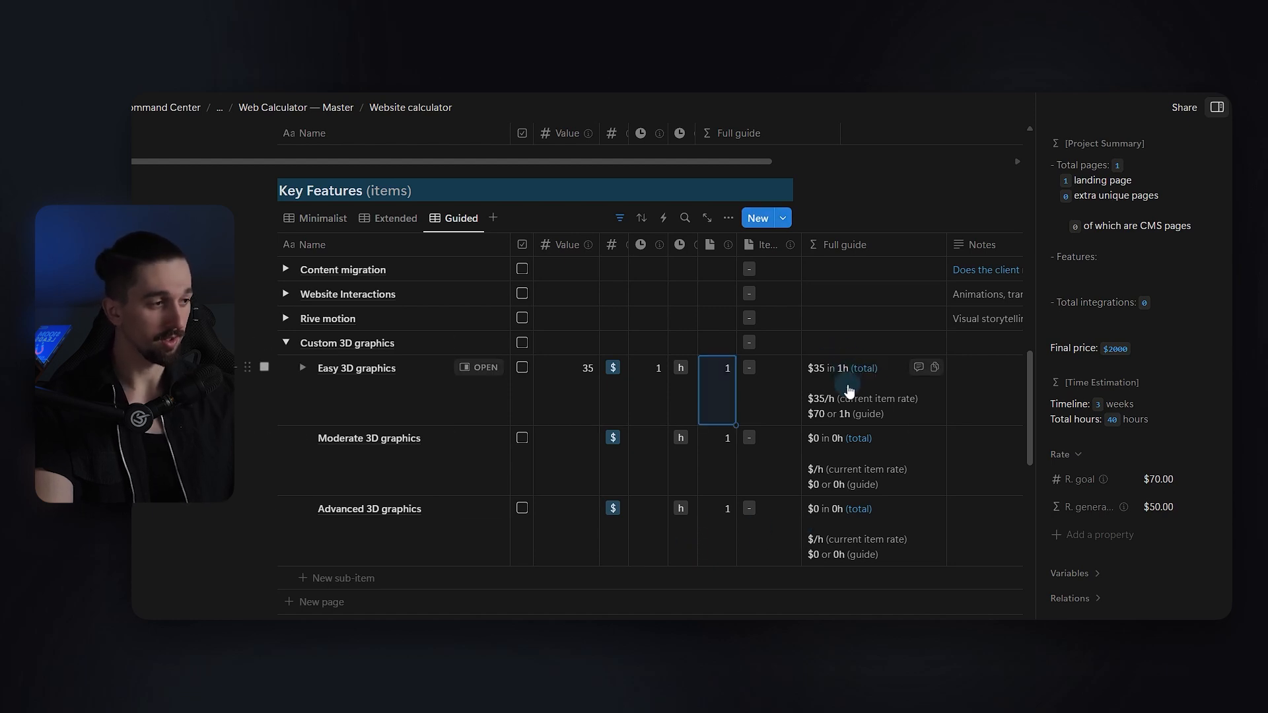
pyautogui.click(724, 377)
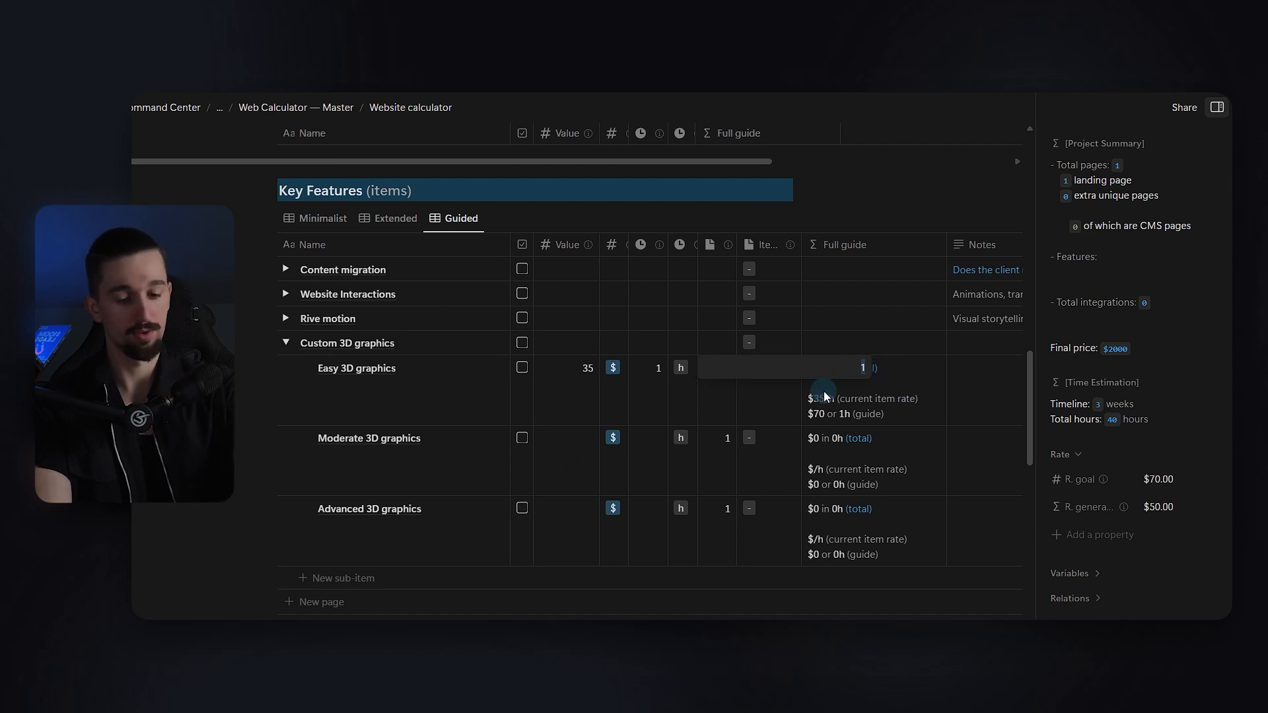
pyautogui.write('10')
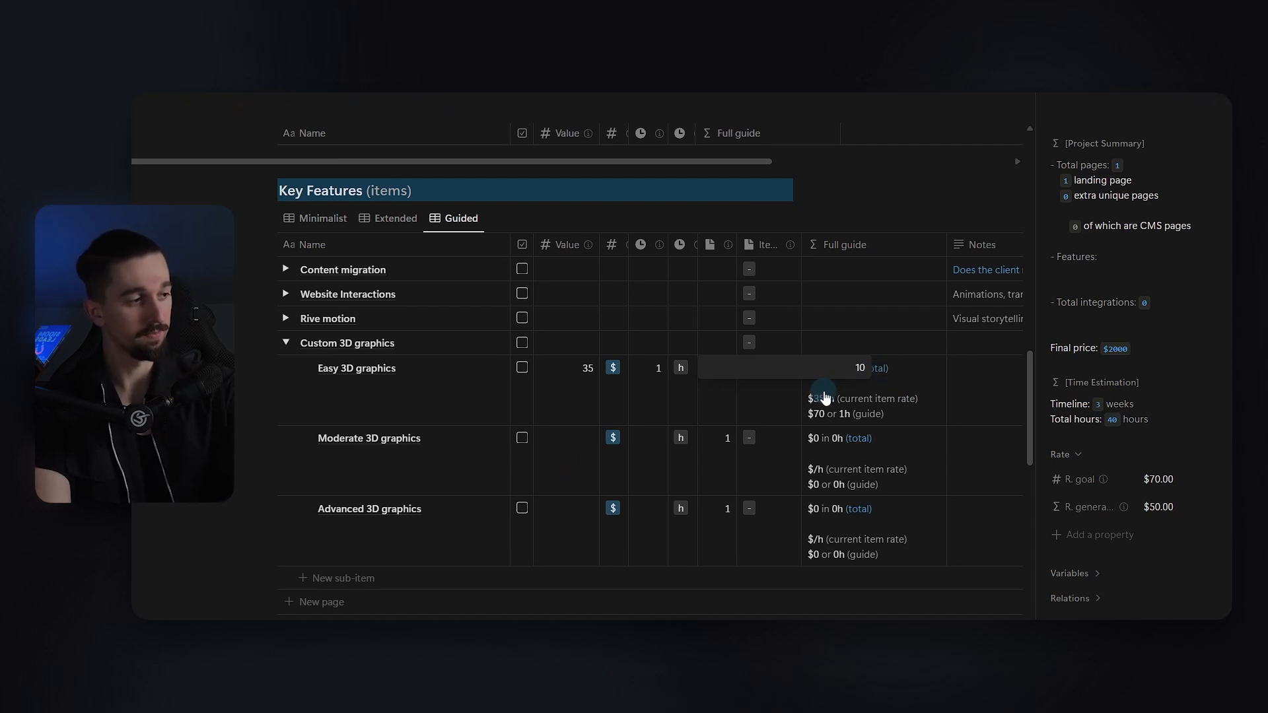
pyautogui.press('Return')
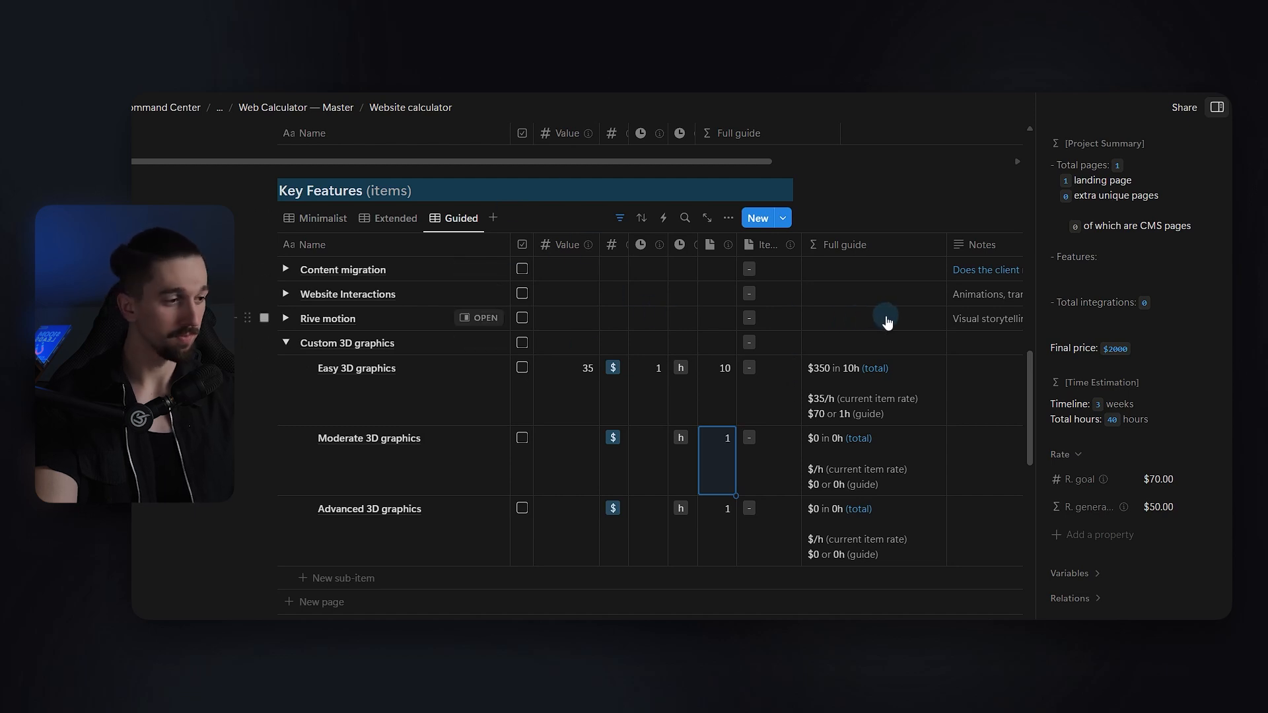
# Show the Integrations table in the Guided view and open the Full guide formula from the Hubspot row
pyautogui.scroll(-8, 888, 322)
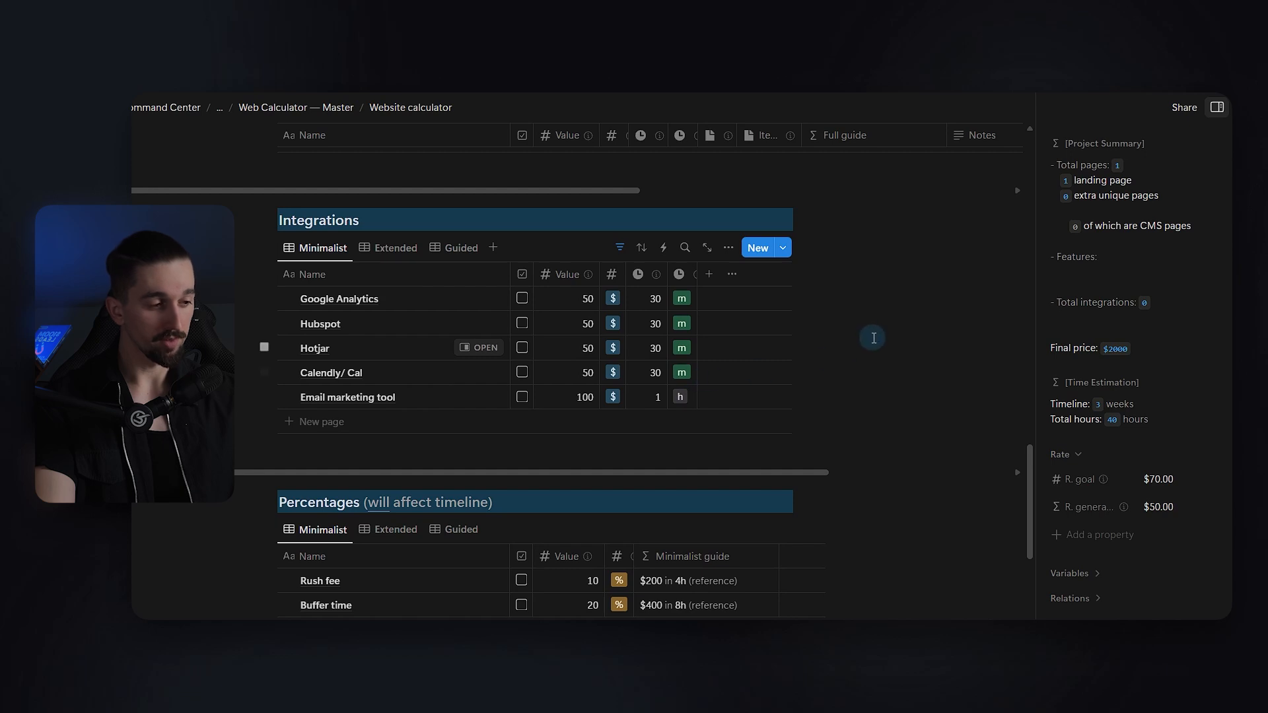
pyautogui.click(462, 250)
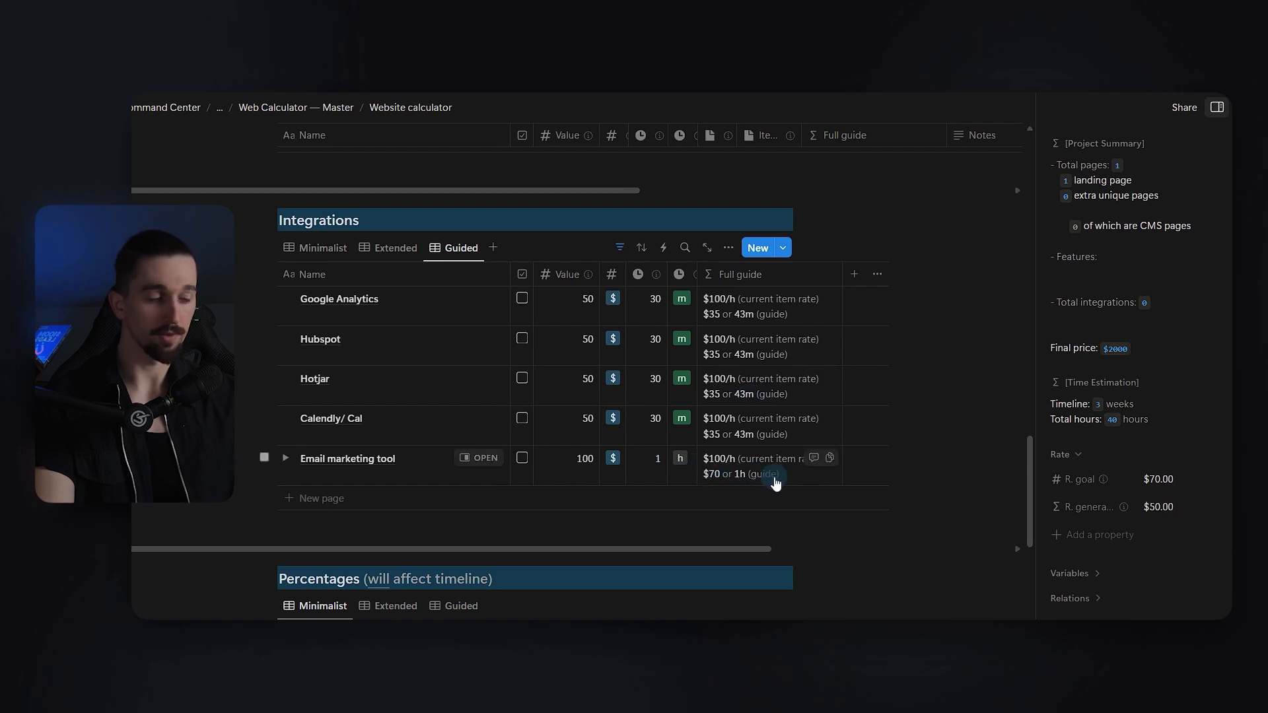
pyautogui.click(945, 352)
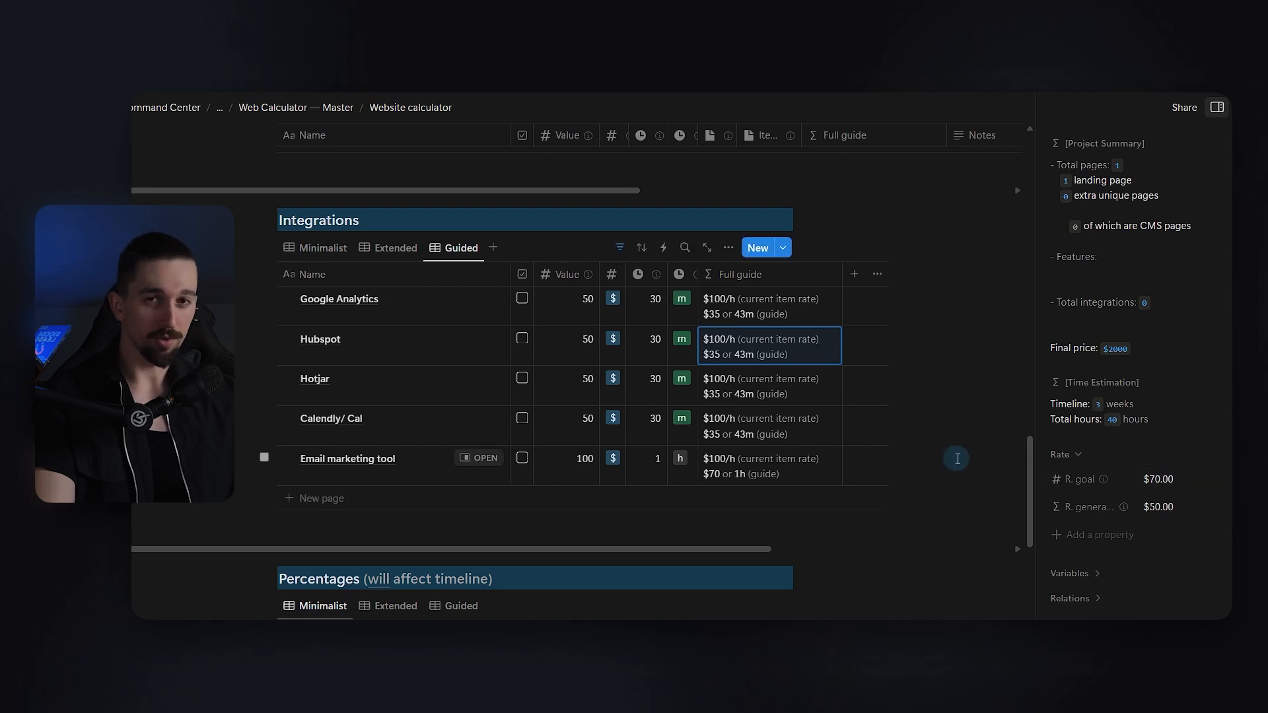
pyautogui.click(765, 354)
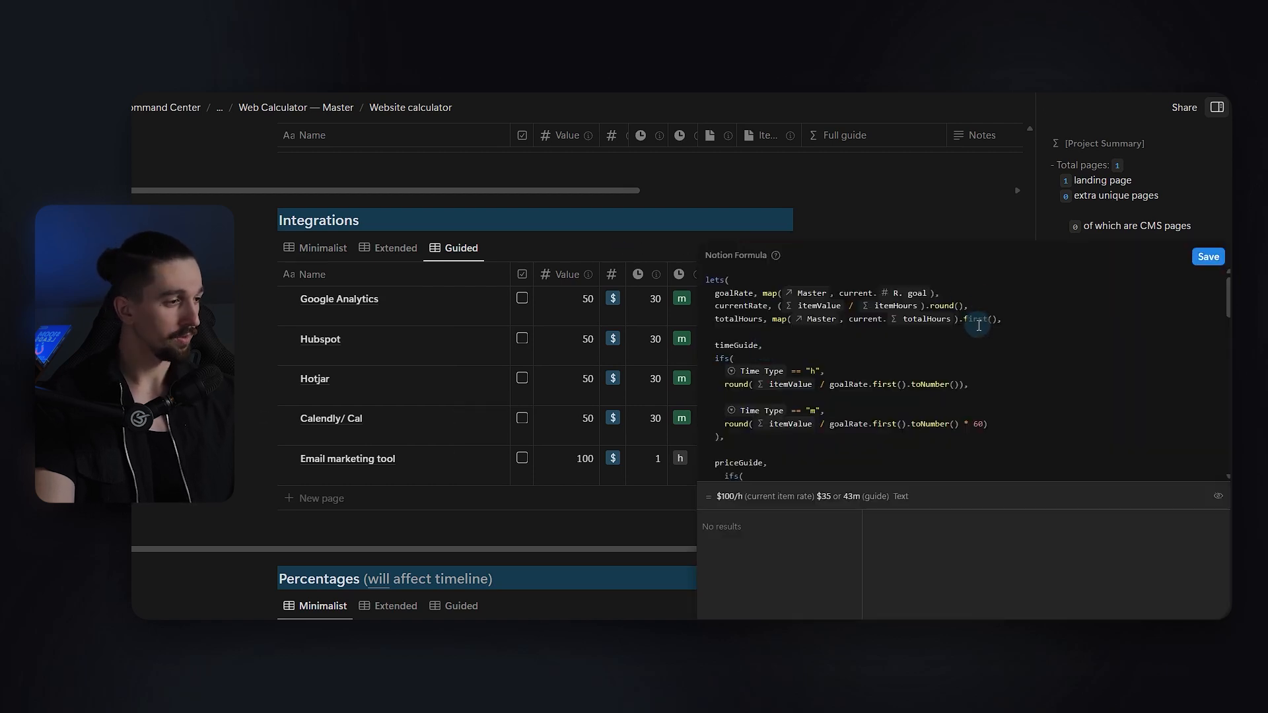
# Read the Full guide formula down to its price data type conditions and save it
pyautogui.scroll(-3, 987, 349)
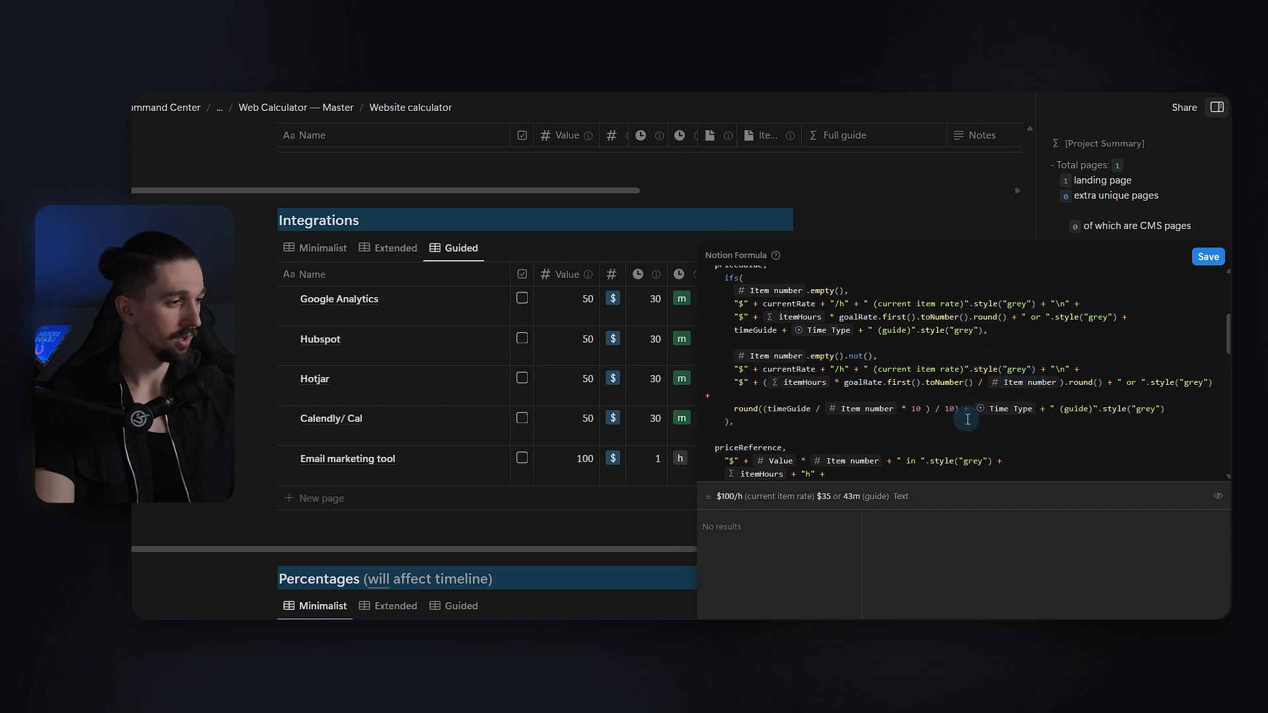
pyautogui.scroll(-3, 851, 383)
pyautogui.scroll(-3, 851, 383)
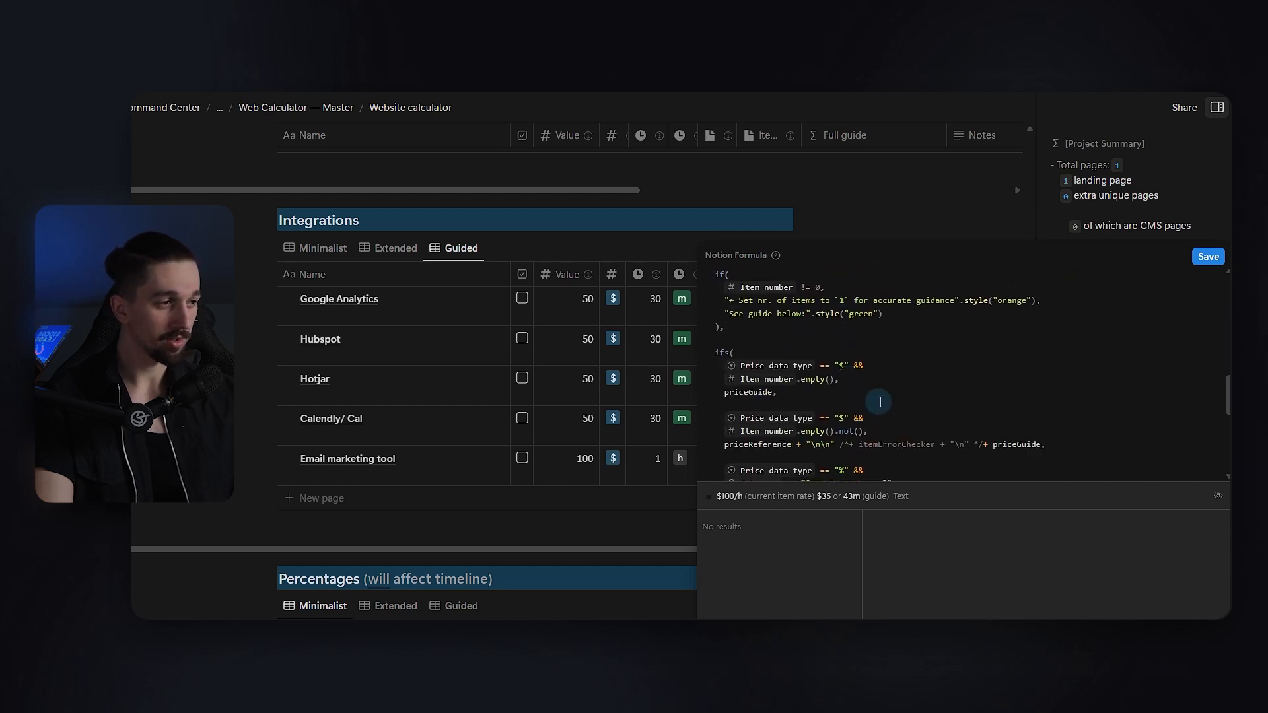
pyautogui.click(1208, 256)
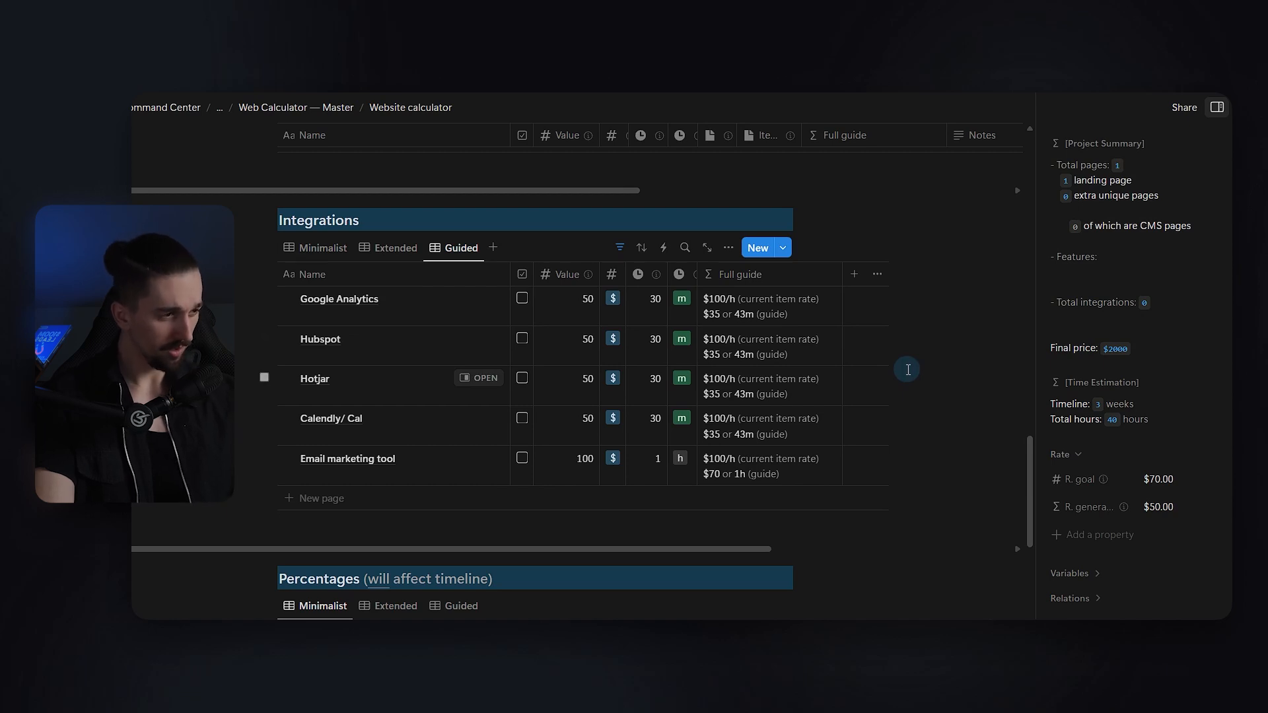
# Try a time value of 43 minutes for Hotjar in the Integrations table and undo the change
pyautogui.click(655, 378)
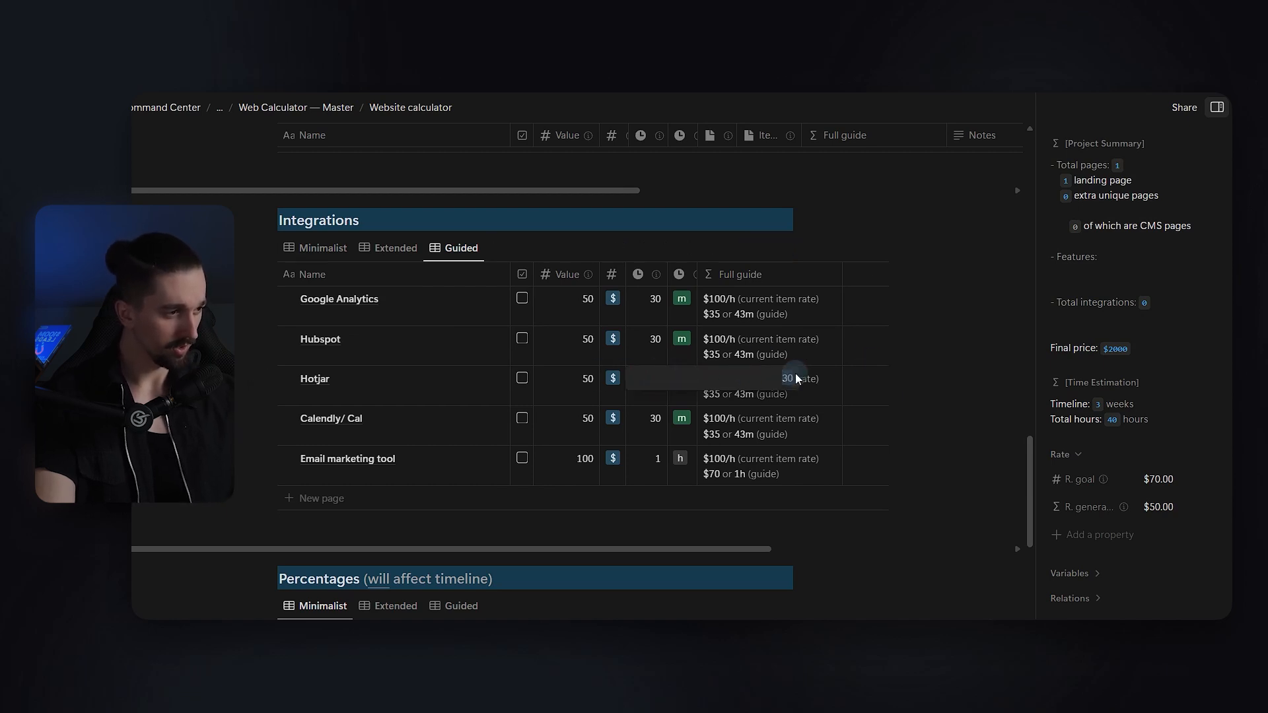
pyautogui.write('43')
pyautogui.press('Return')
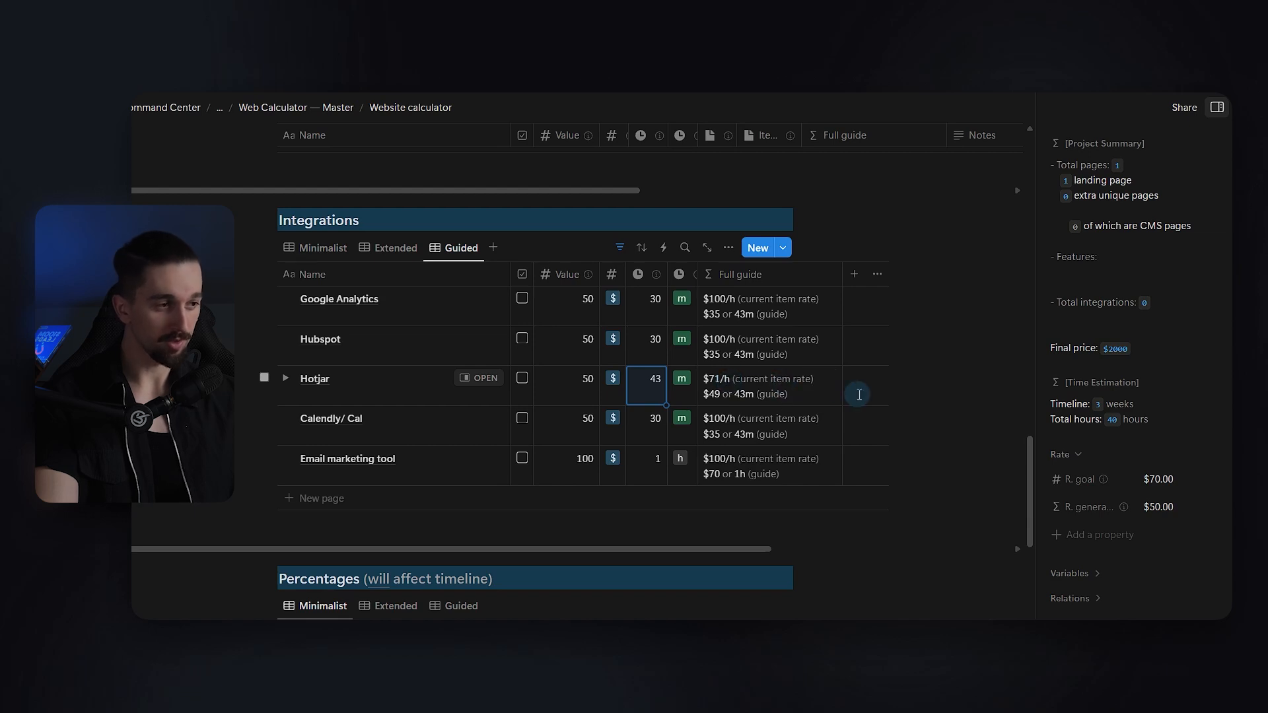
pyautogui.hotkey('ctrl', 'z')
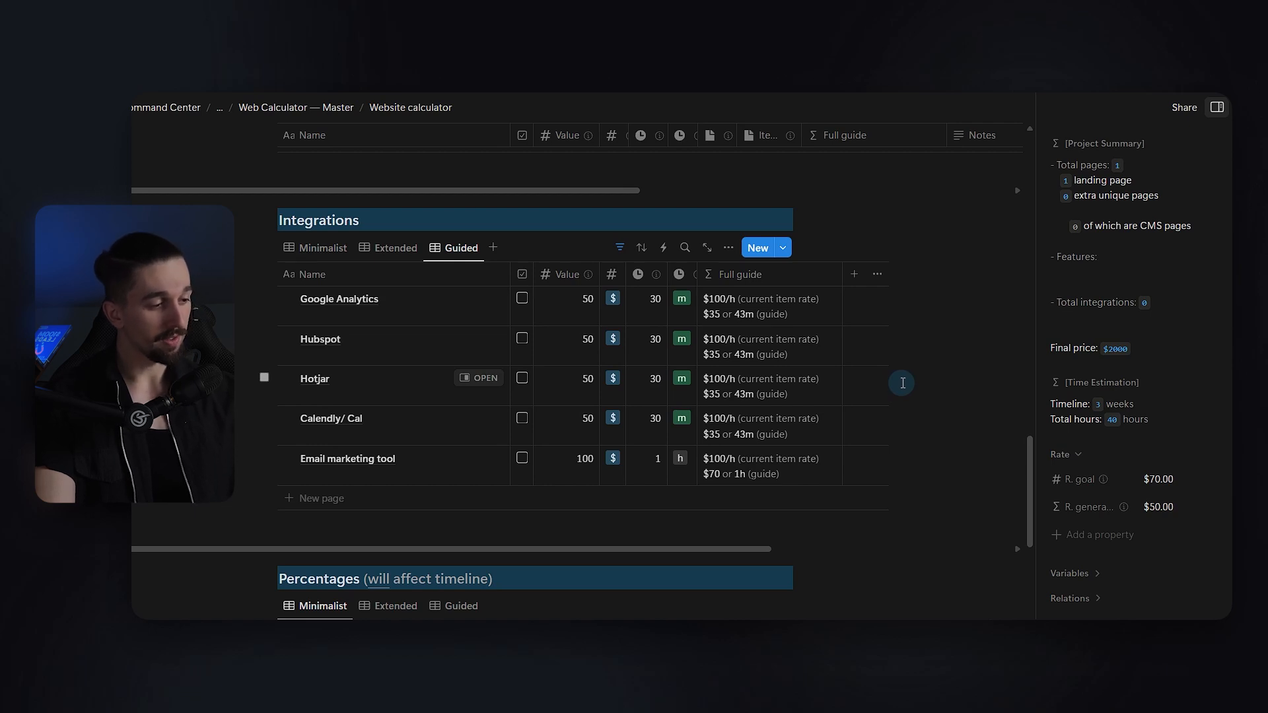
pyautogui.moveTo(691, 276)
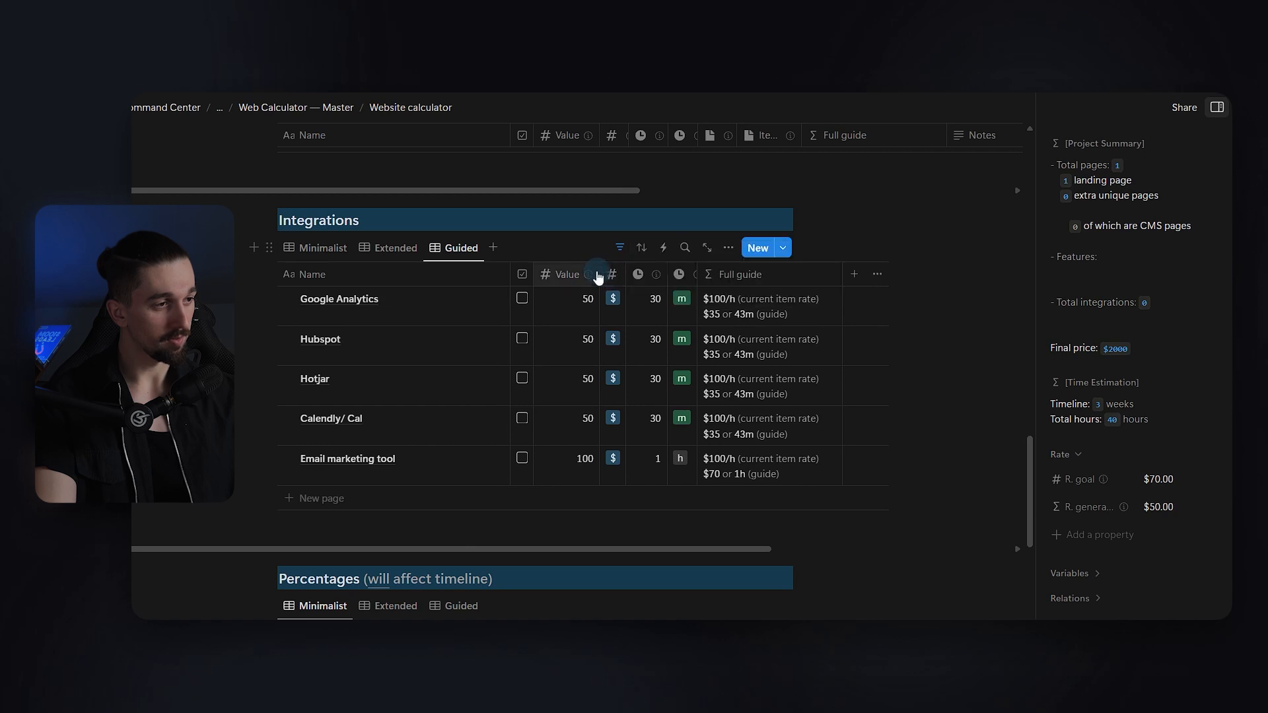
pyautogui.moveTo(606, 274)
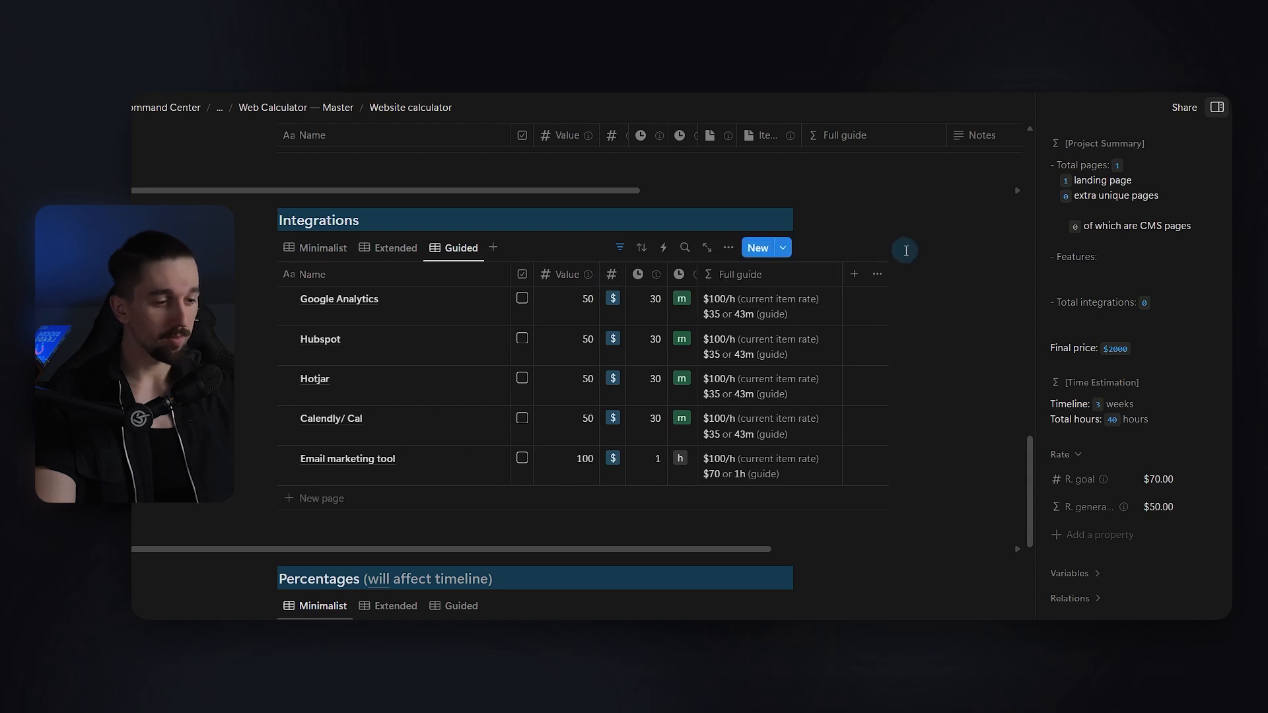
# Add a new page to the Pages table using its default template
pyautogui.scroll(5, 949, 486)
pyautogui.scroll(15, 949, 486)
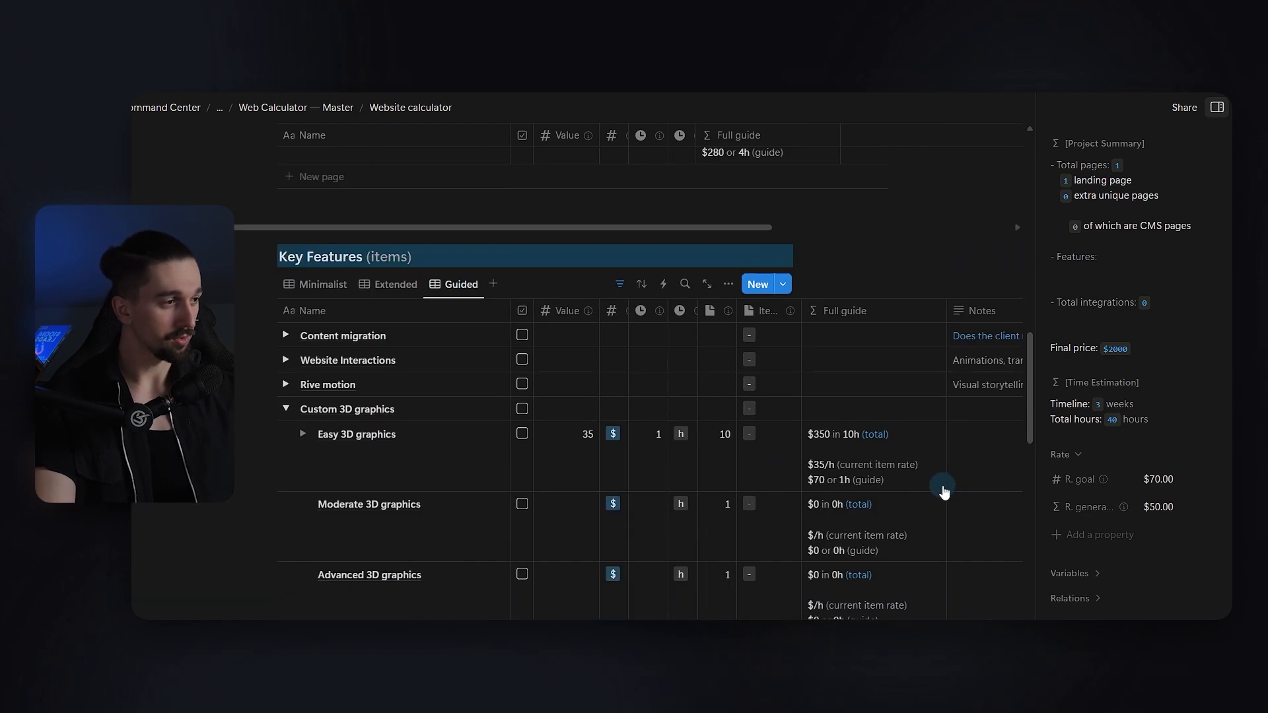
pyautogui.scroll(3, 942, 494)
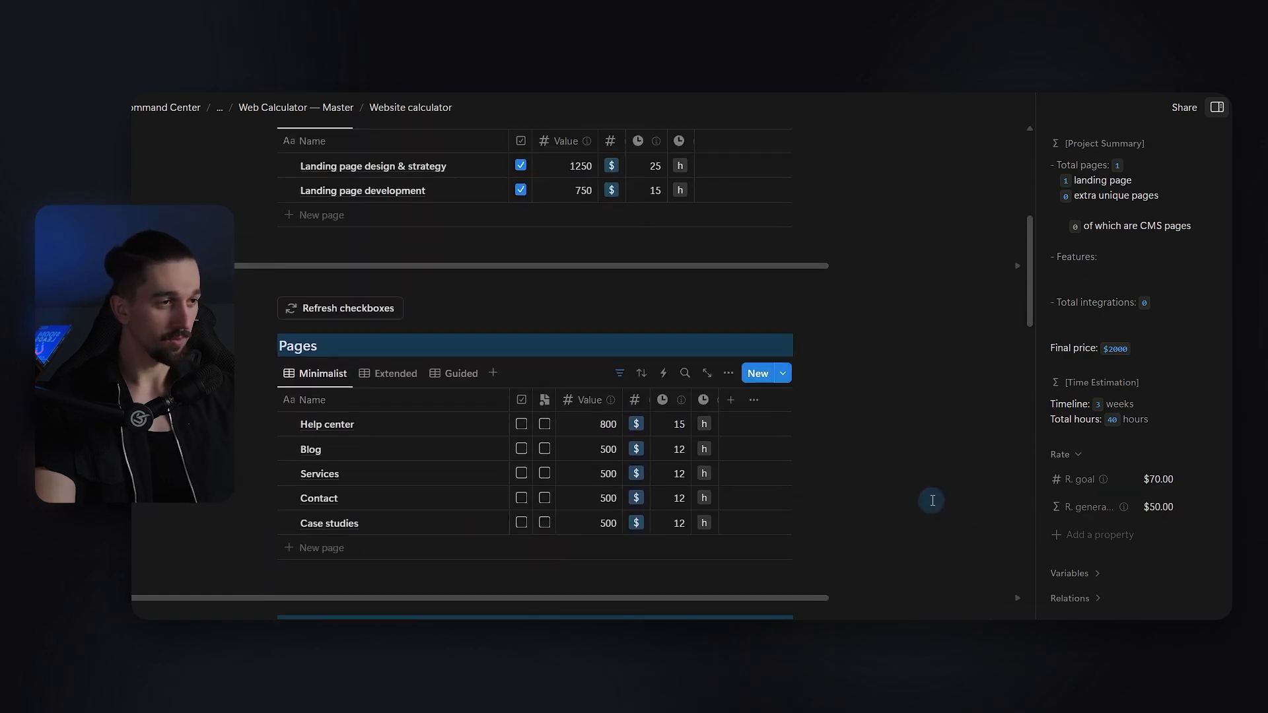
pyautogui.scroll(-2, 931, 503)
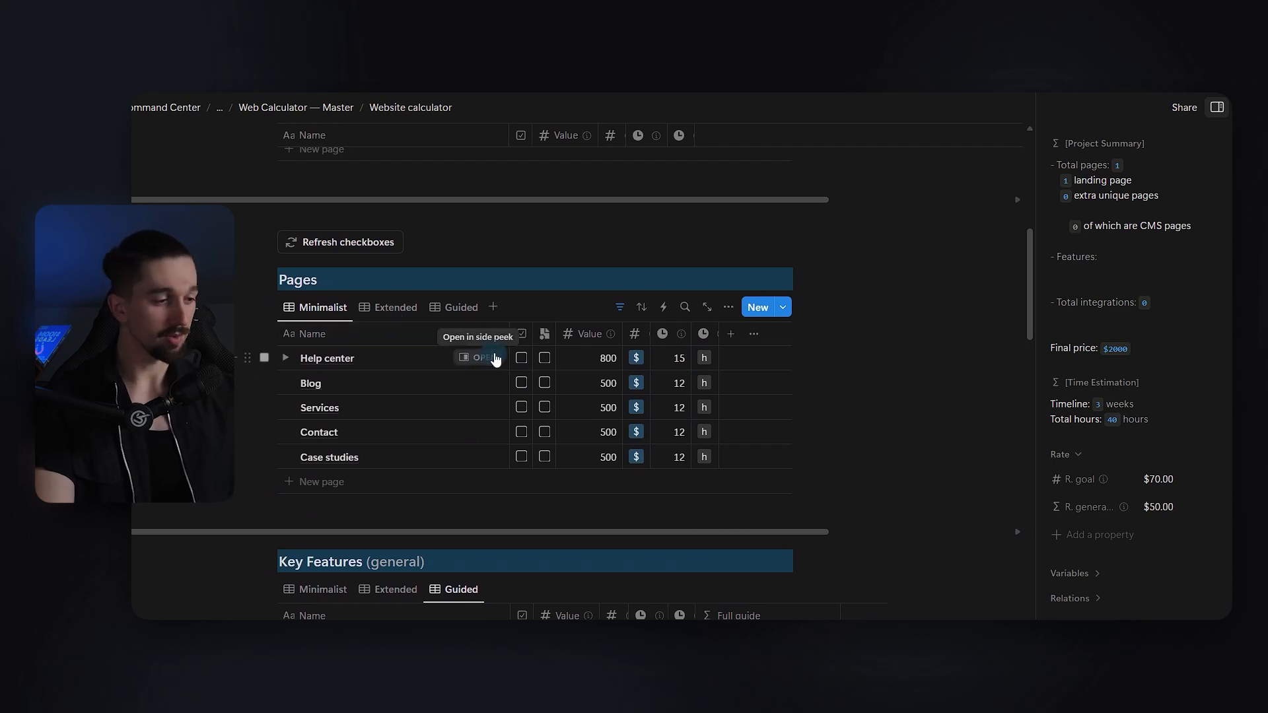
pyautogui.click(362, 490)
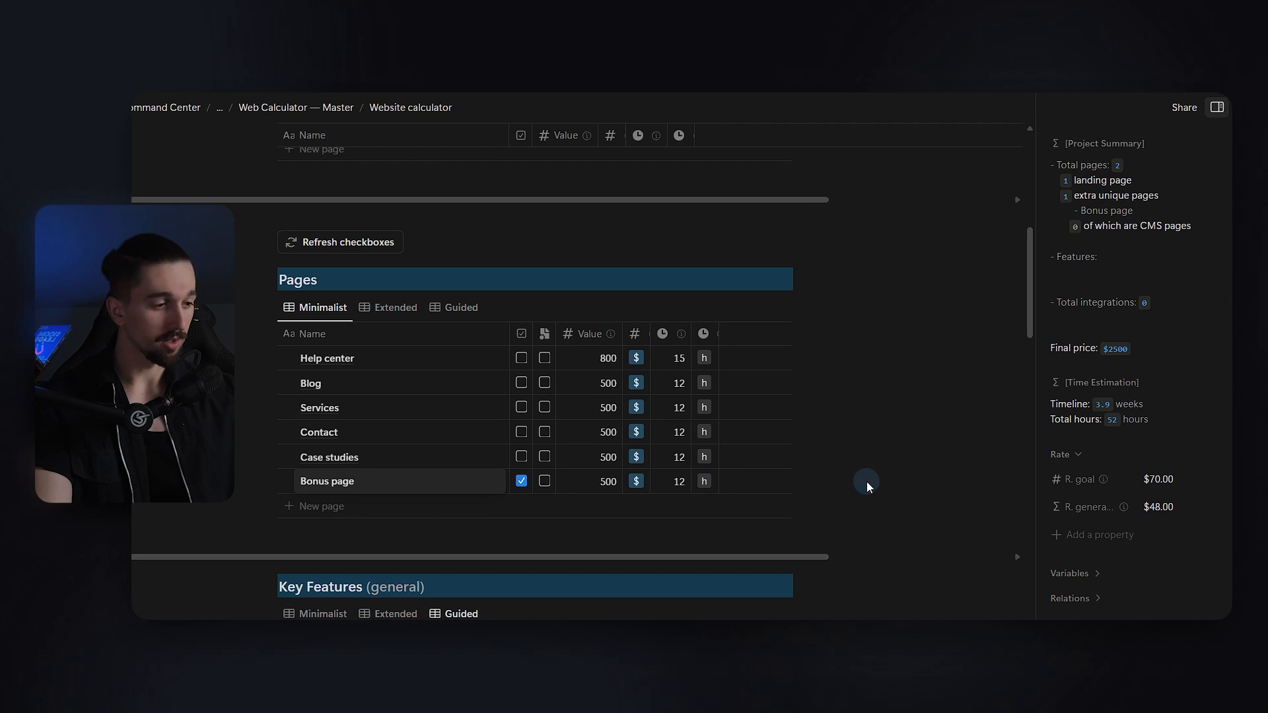
pyautogui.press('Escape')
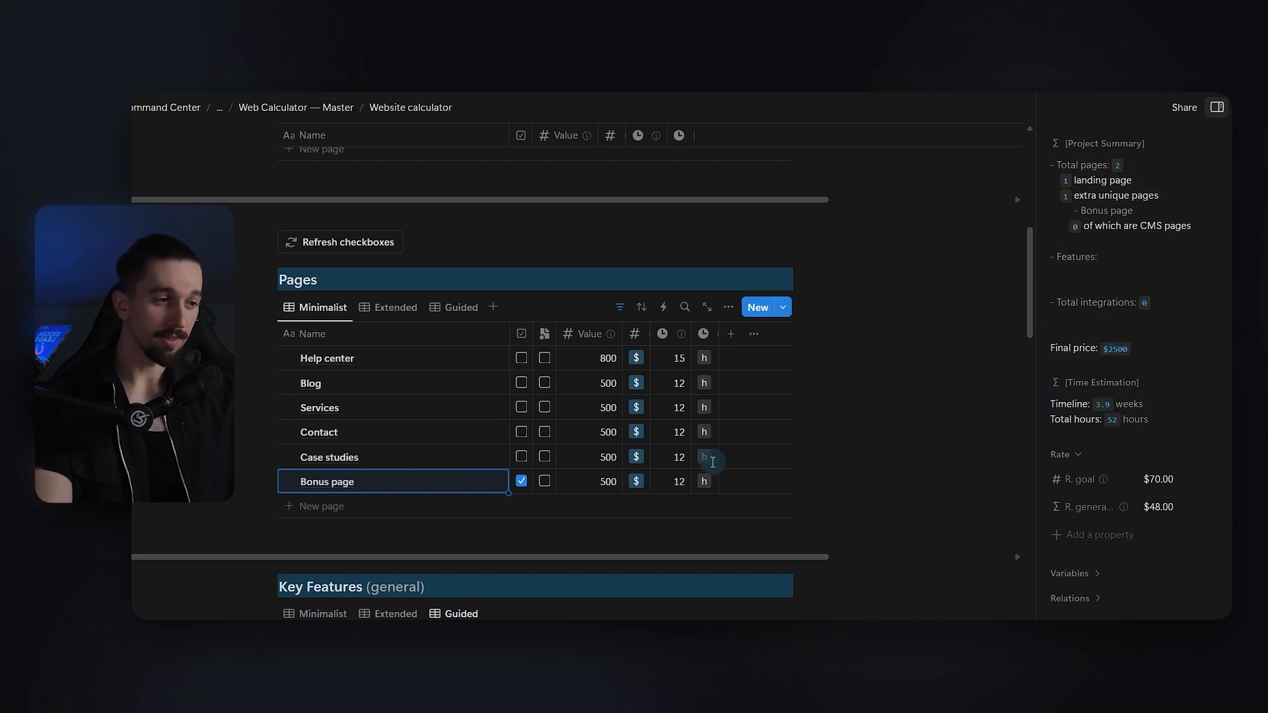
# Open the Bonus page template for editing from the Pages table, review its default properties, and close it
pyautogui.click(783, 307)
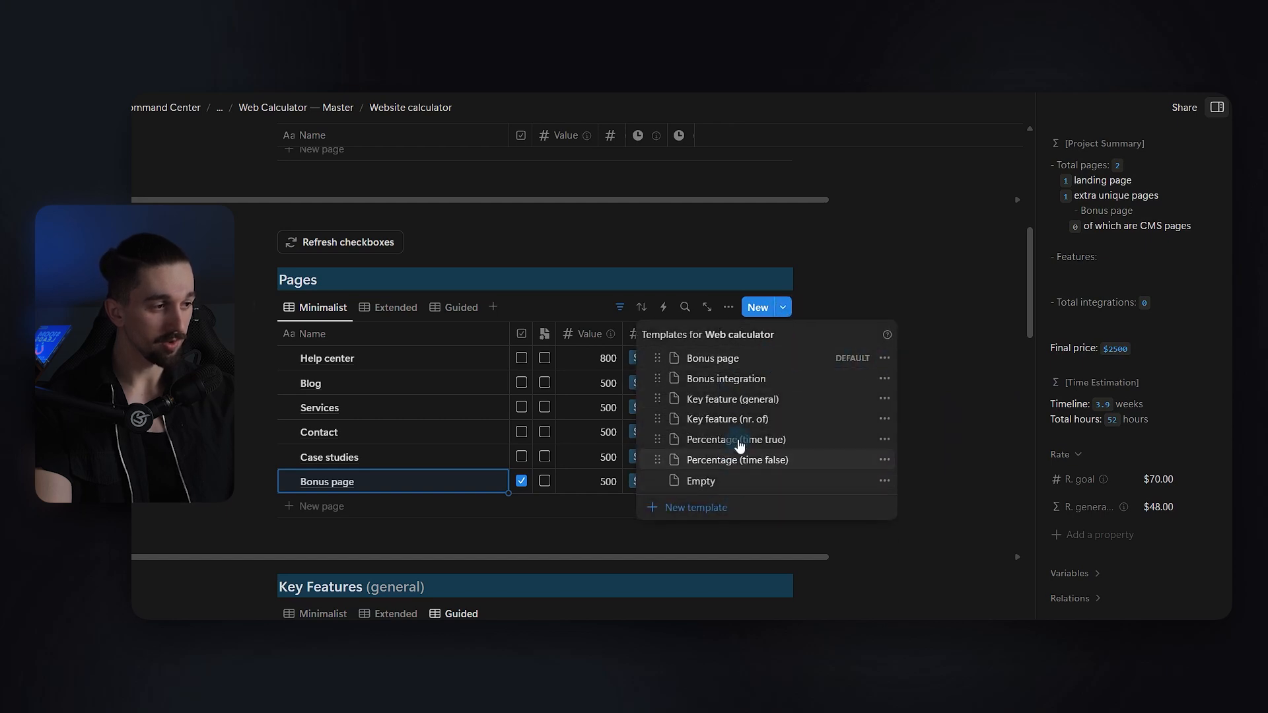
pyautogui.click(884, 357)
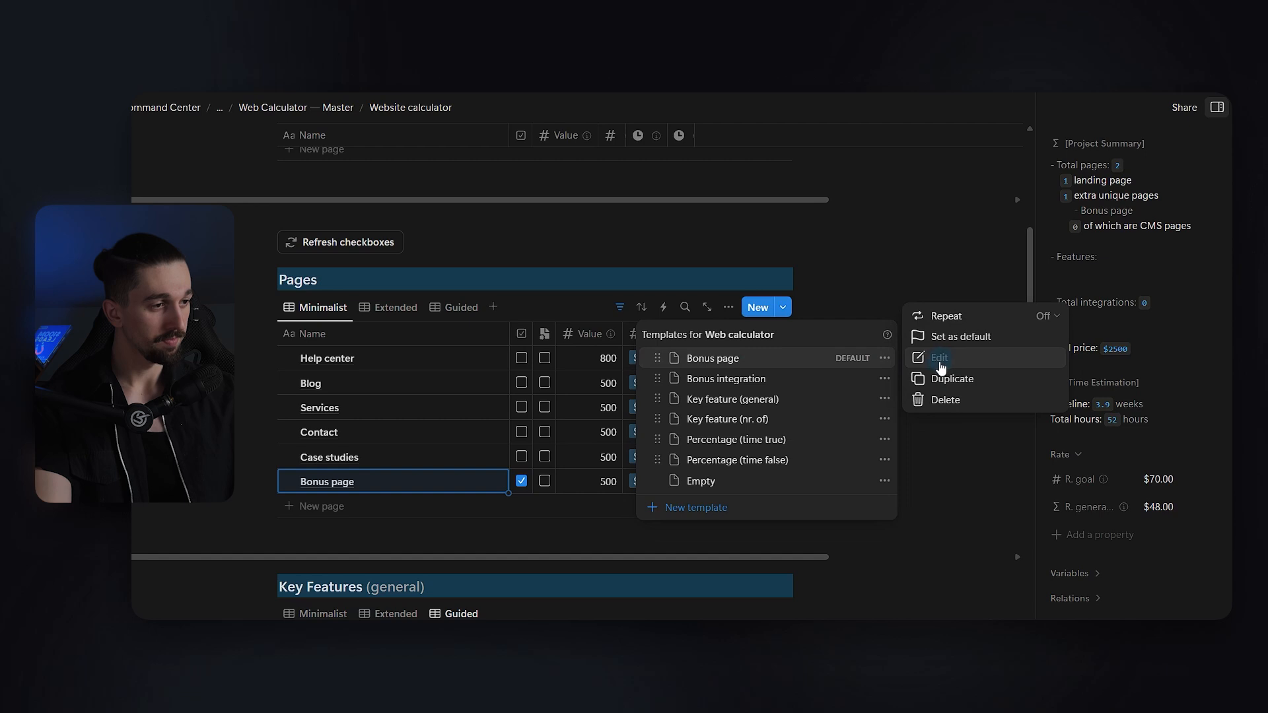
pyautogui.click(940, 360)
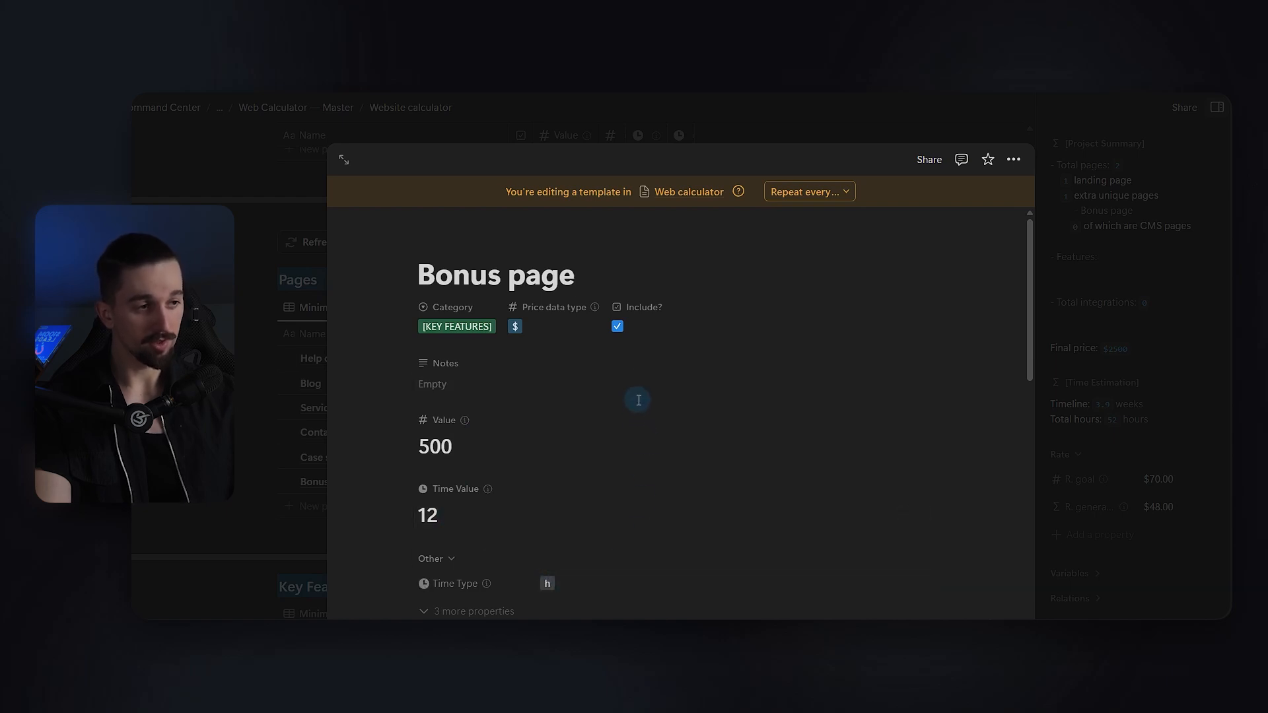
pyautogui.click(253, 416)
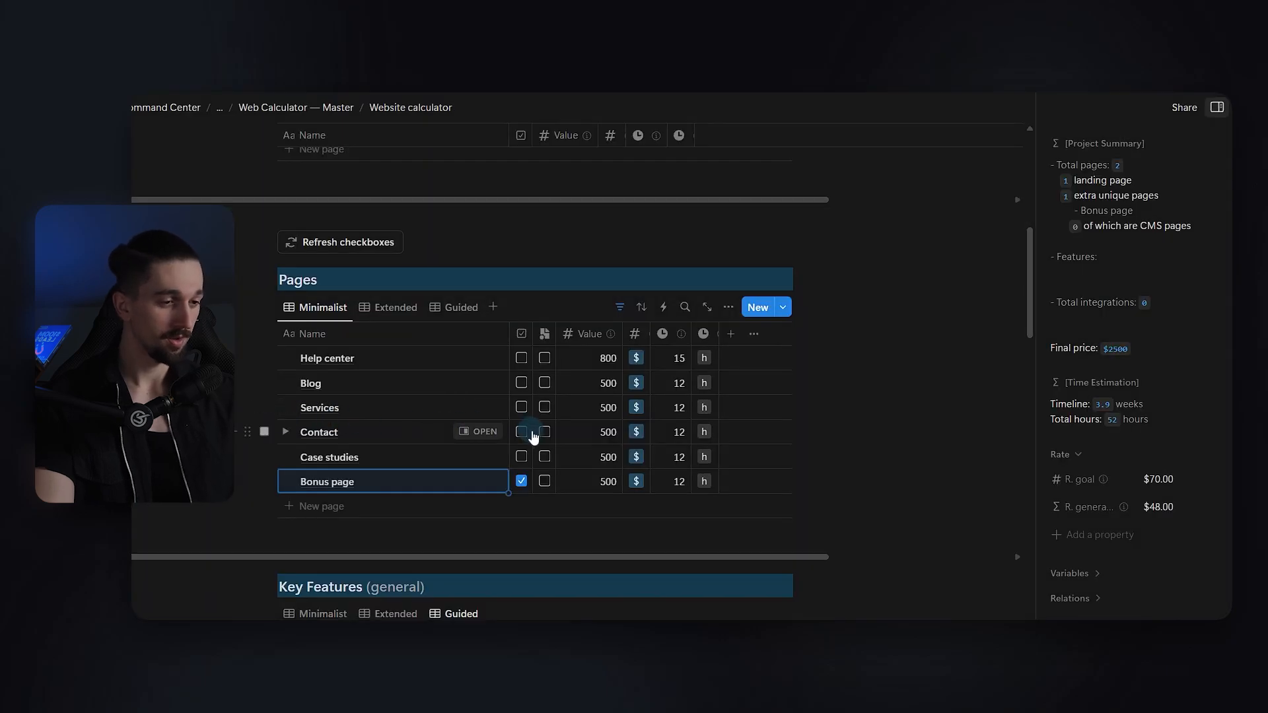
# Examine the Set clear expectations and Analytics benchmark (old site) items in the Site Migration Checklist
pyautogui.scroll(-4, 534, 436)
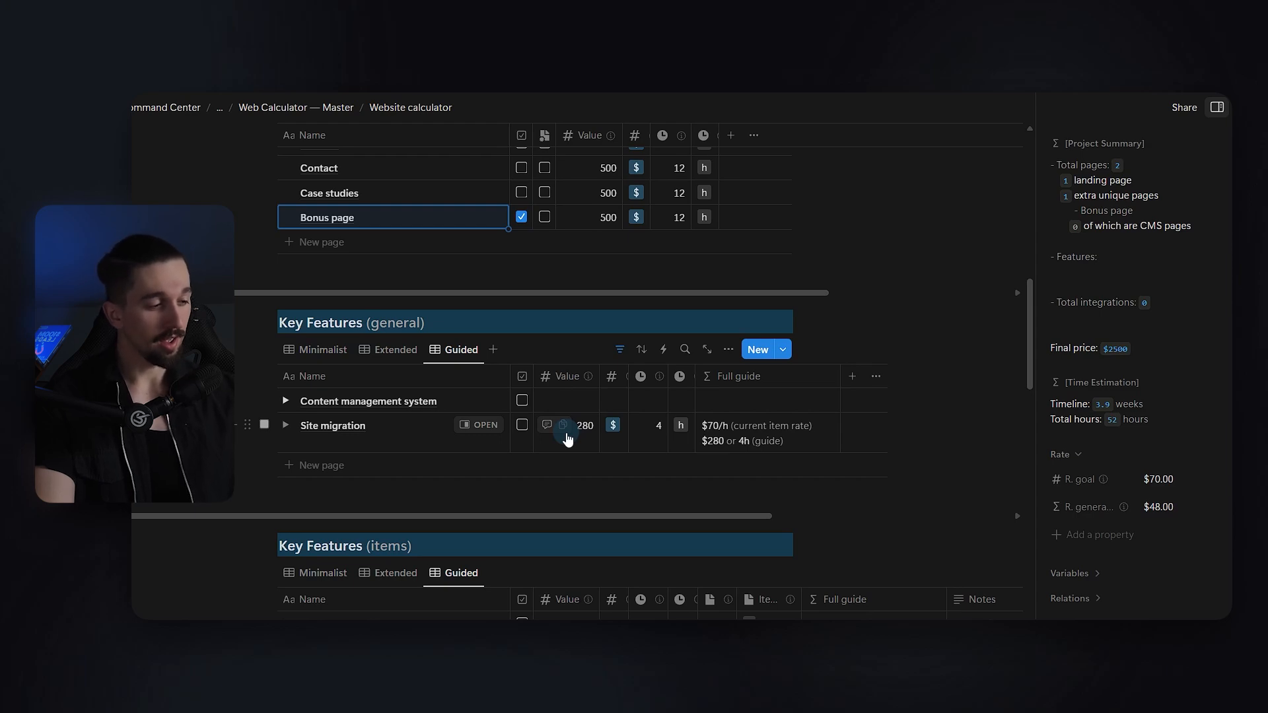
pyautogui.click(567, 438)
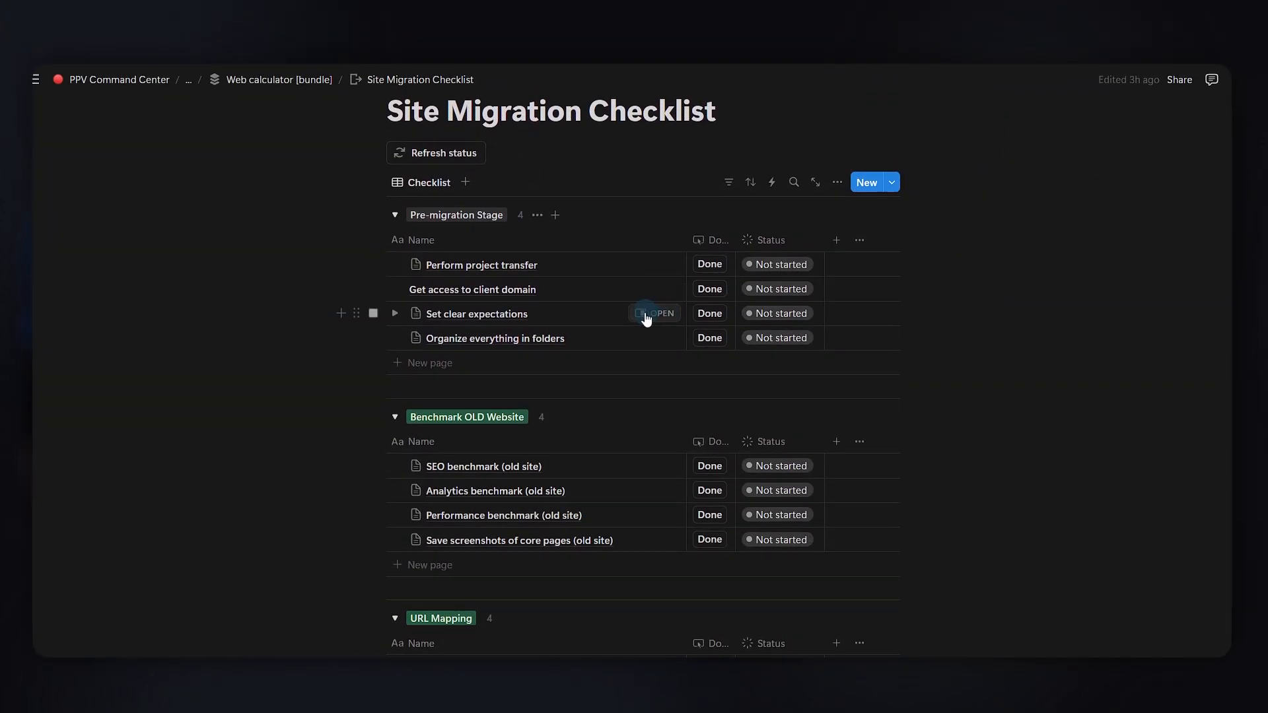
pyautogui.click(645, 314)
pyautogui.scroll(-3, 354, 334)
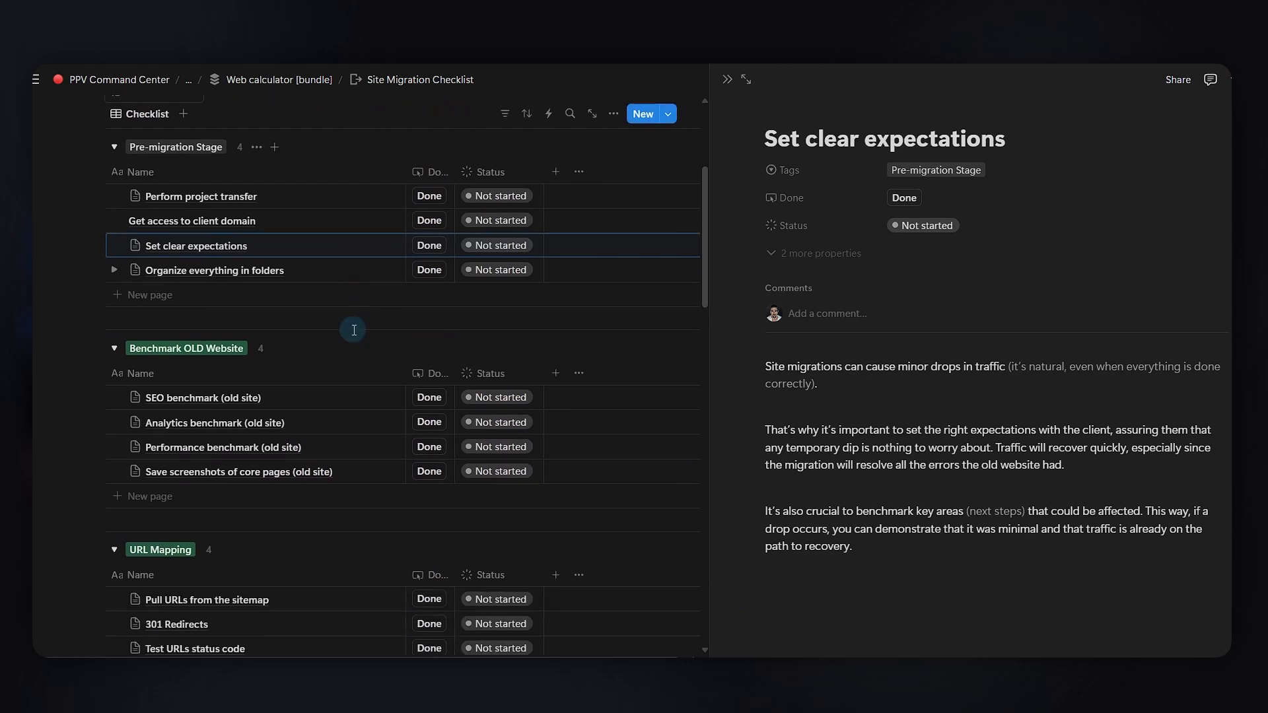
pyautogui.click(378, 350)
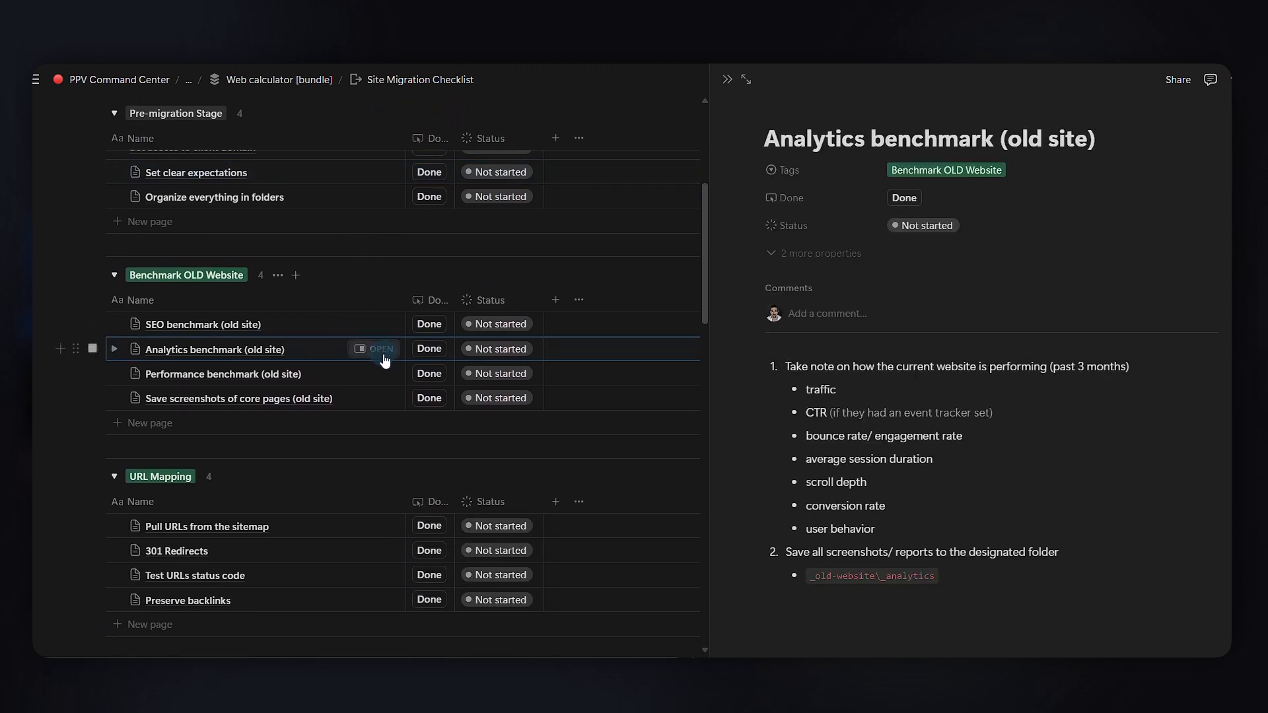
# Examine the URL Mapping items: Pull URLs from the sitemap, 301 Redirects, Test URLs status code and Preserve backlinks
pyautogui.scroll(-4, 383, 357)
pyautogui.click(373, 338)
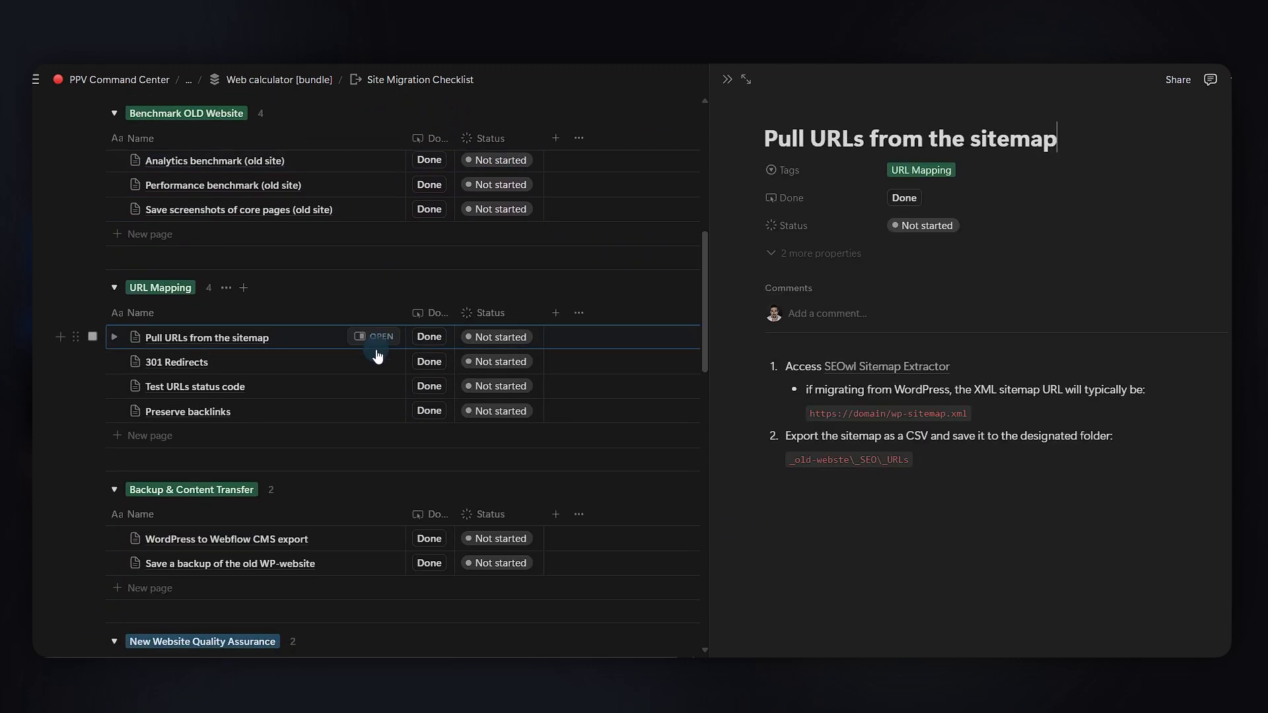
pyautogui.click(374, 363)
pyautogui.scroll(-5, 905, 456)
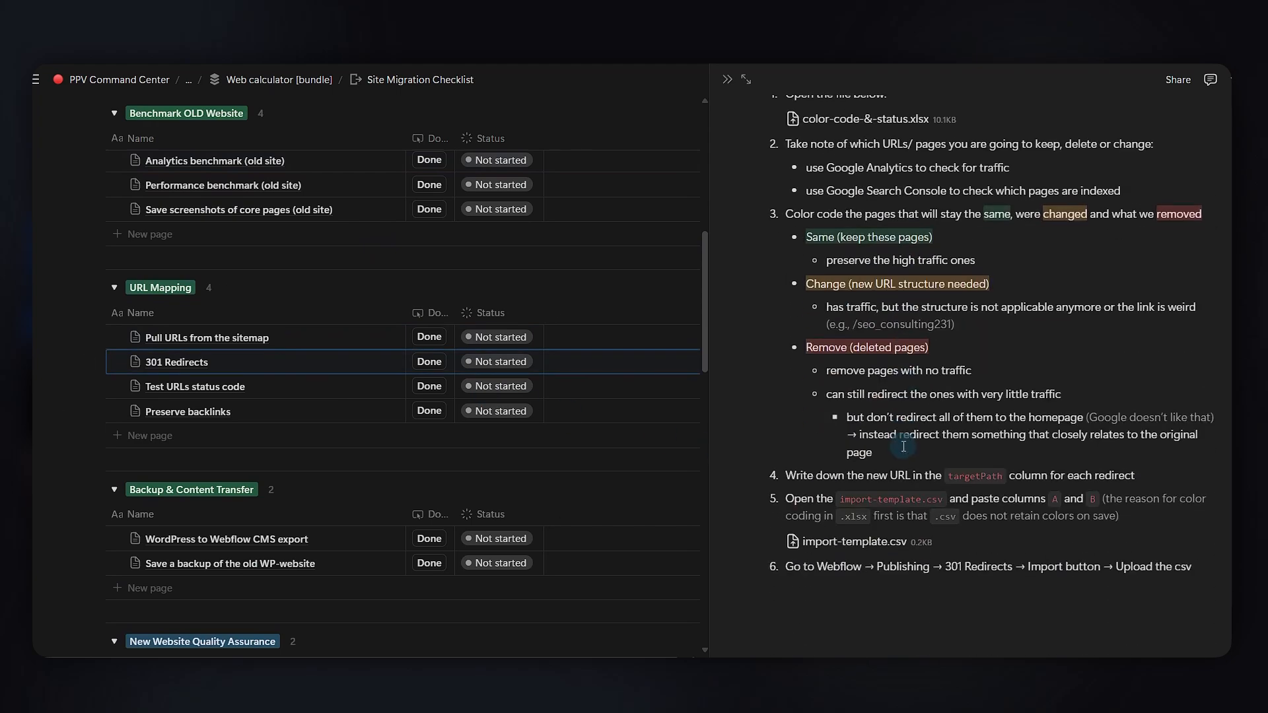
pyautogui.click(374, 386)
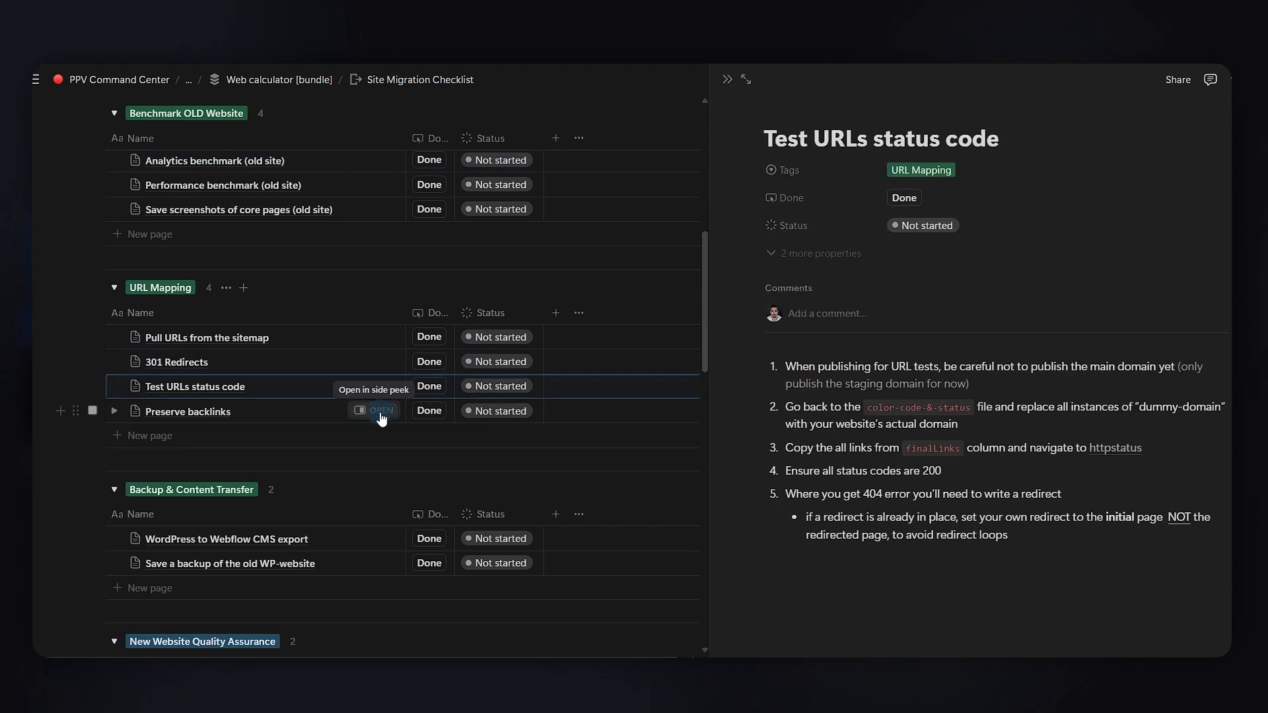
pyautogui.click(381, 411)
pyautogui.scroll(-4, 377, 495)
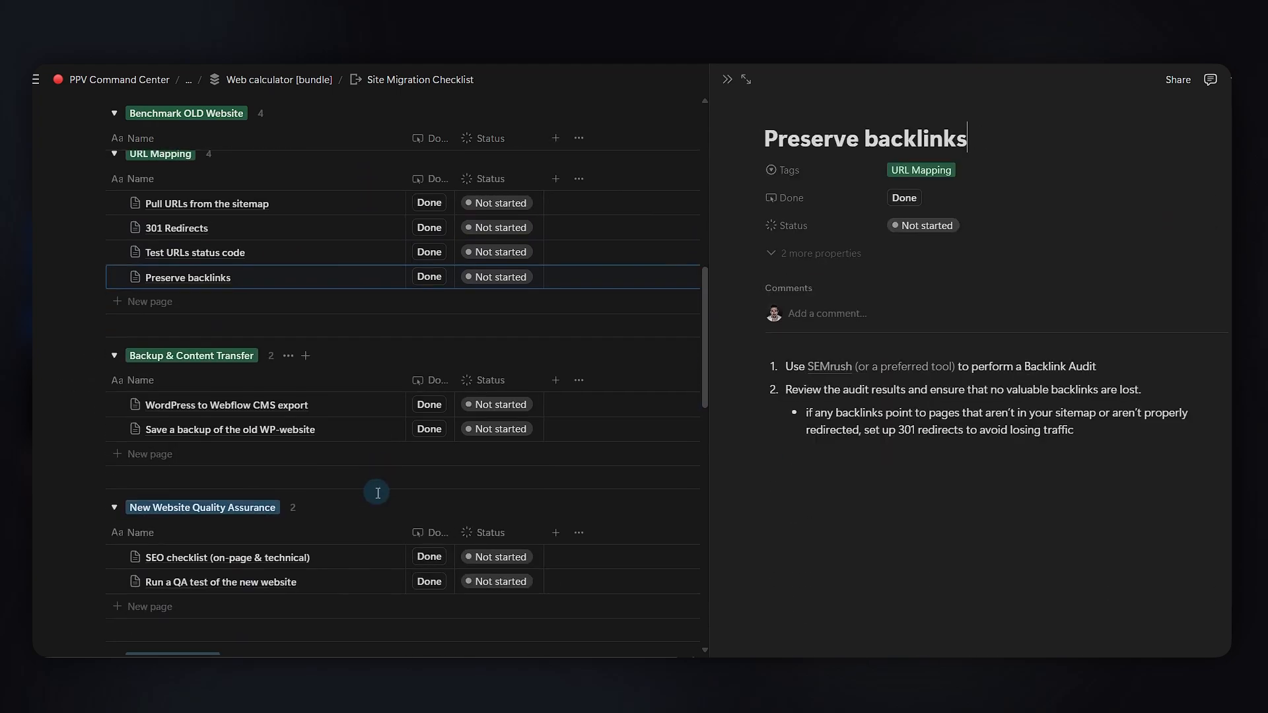
# Examine the Run a QA test of the new website and Check analytics 1-2 months later items in the migration checklist
pyautogui.scroll(-3, 378, 496)
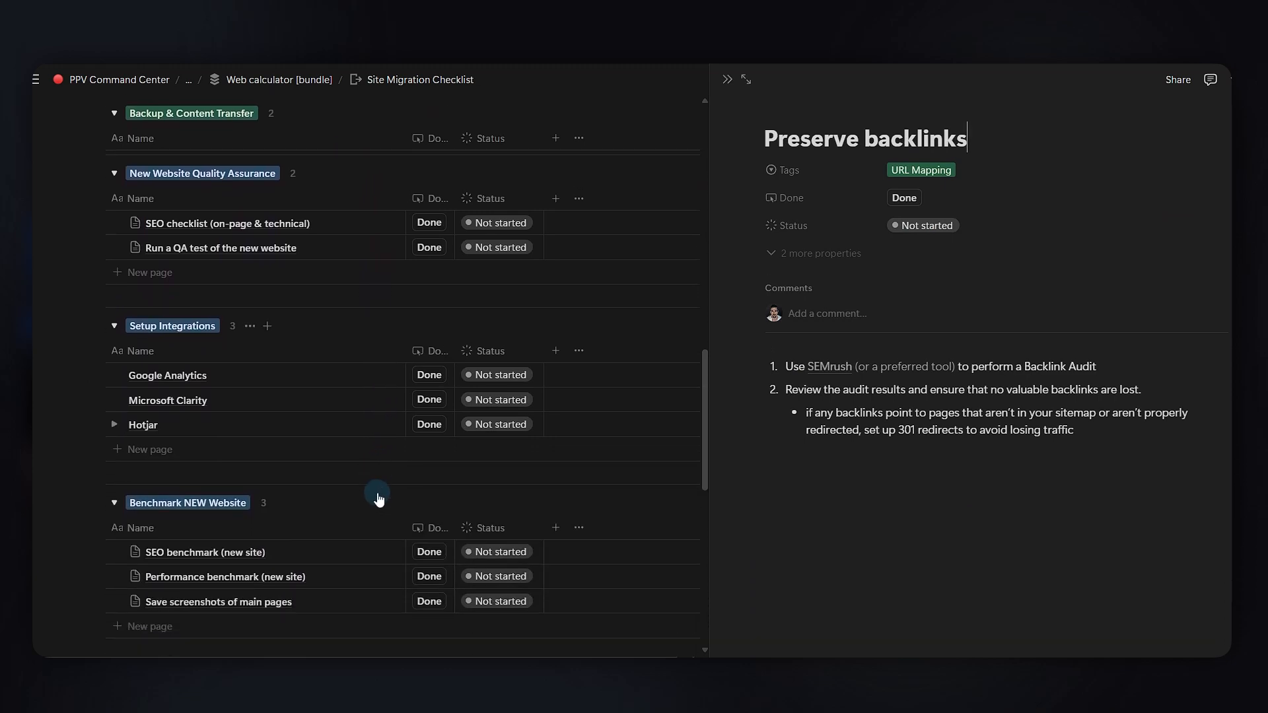
pyautogui.click(371, 239)
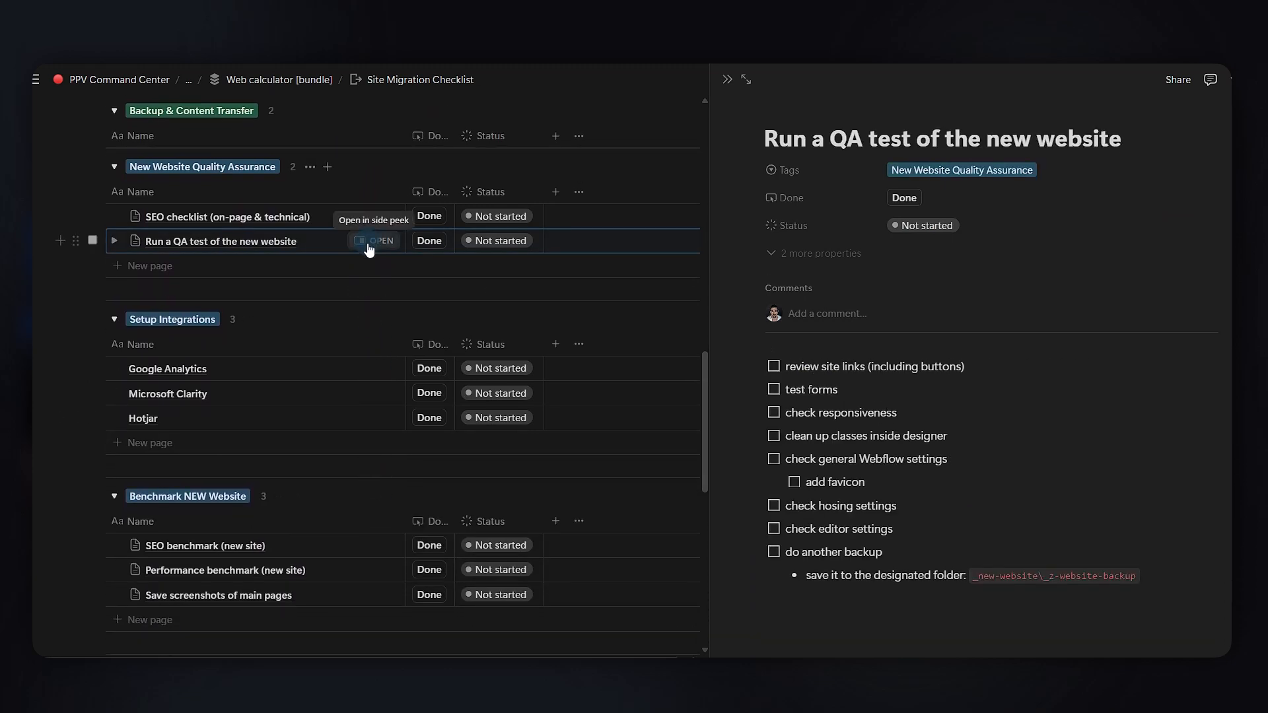
pyautogui.scroll(-2, 365, 371)
pyautogui.scroll(-4, 360, 380)
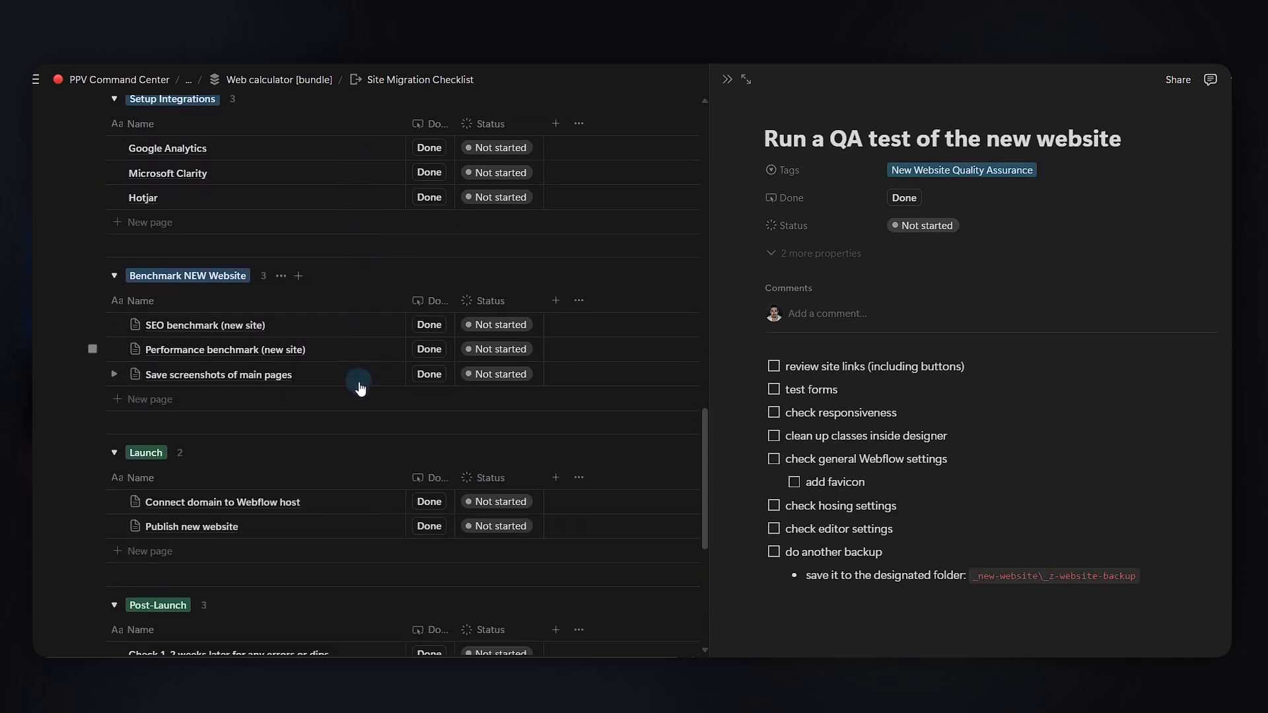
pyautogui.click(373, 480)
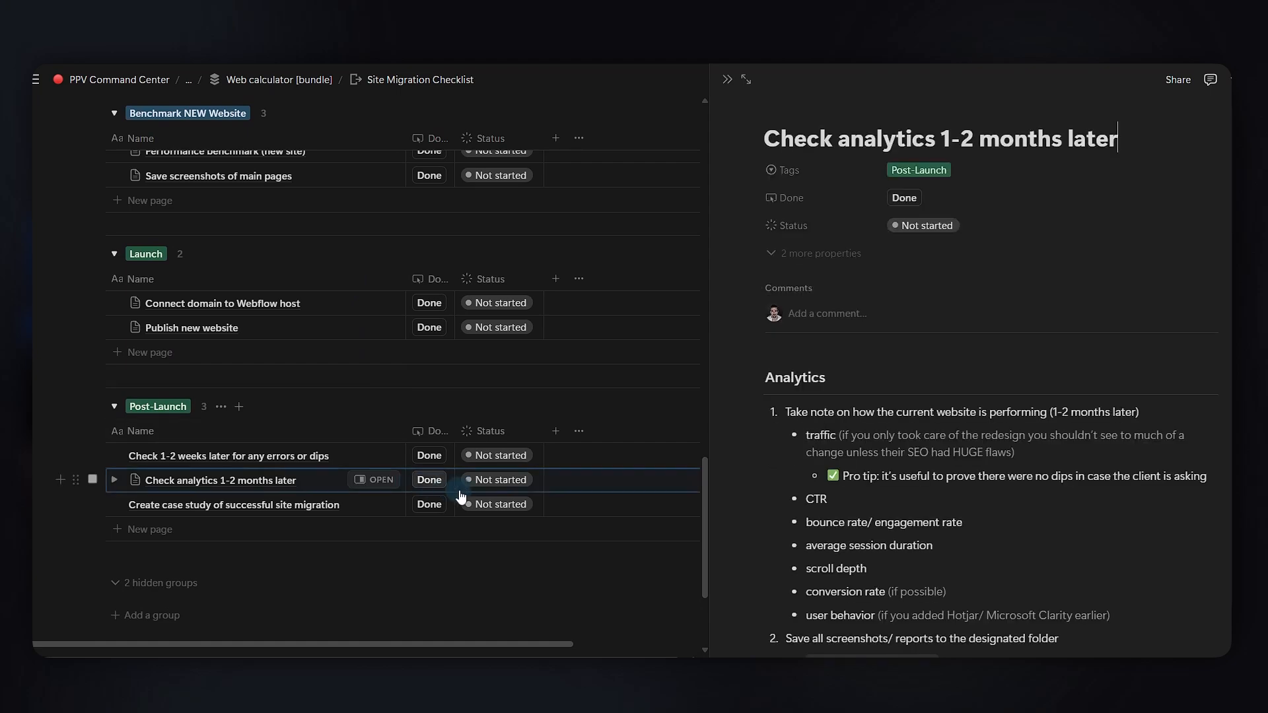
pyautogui.scroll(-4, 893, 496)
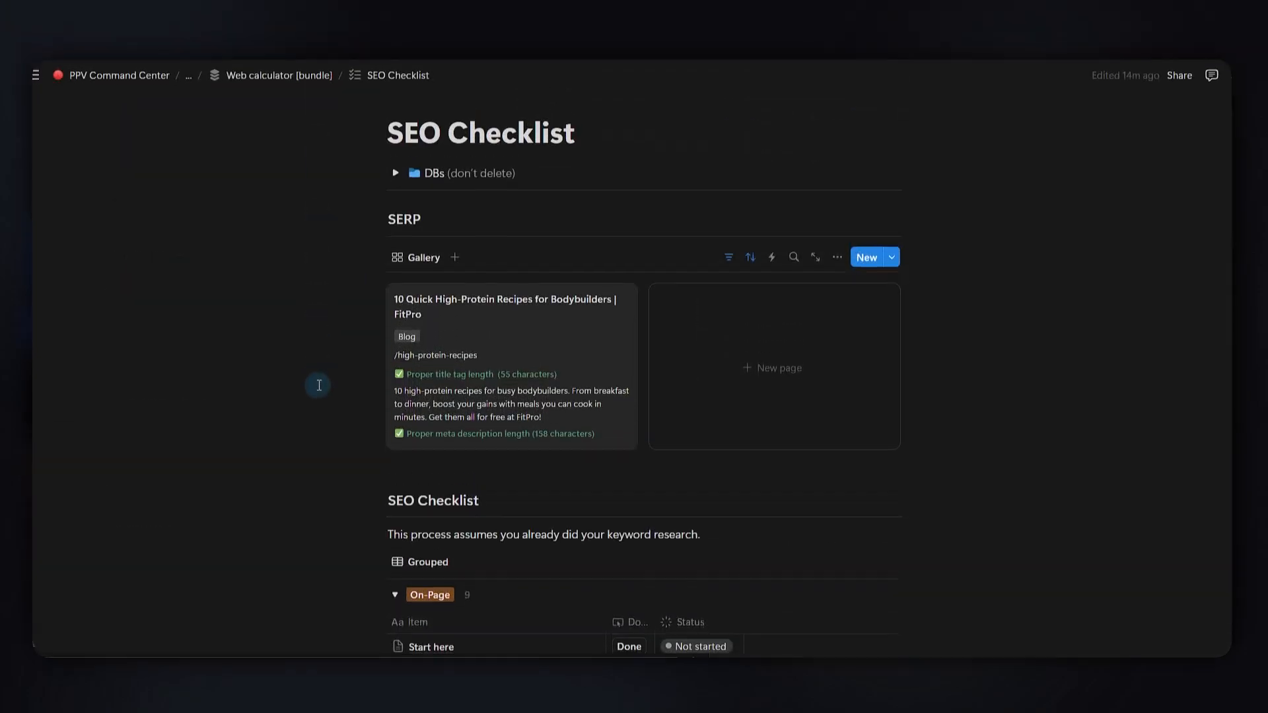
# Examine the Meta description and Header/ heading tags items in the SEO Checklist, along with its Technical group
pyautogui.scroll(-3, 374, 420)
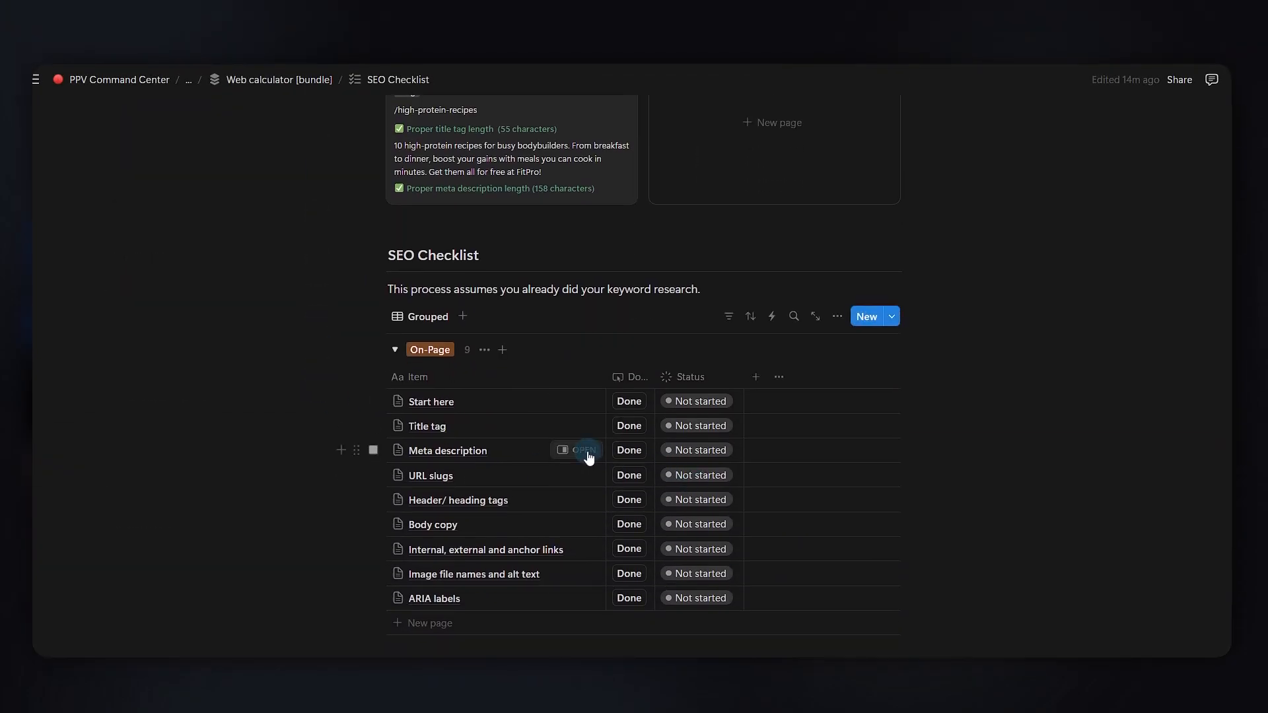
pyautogui.click(585, 451)
pyautogui.scroll(-7, 876, 544)
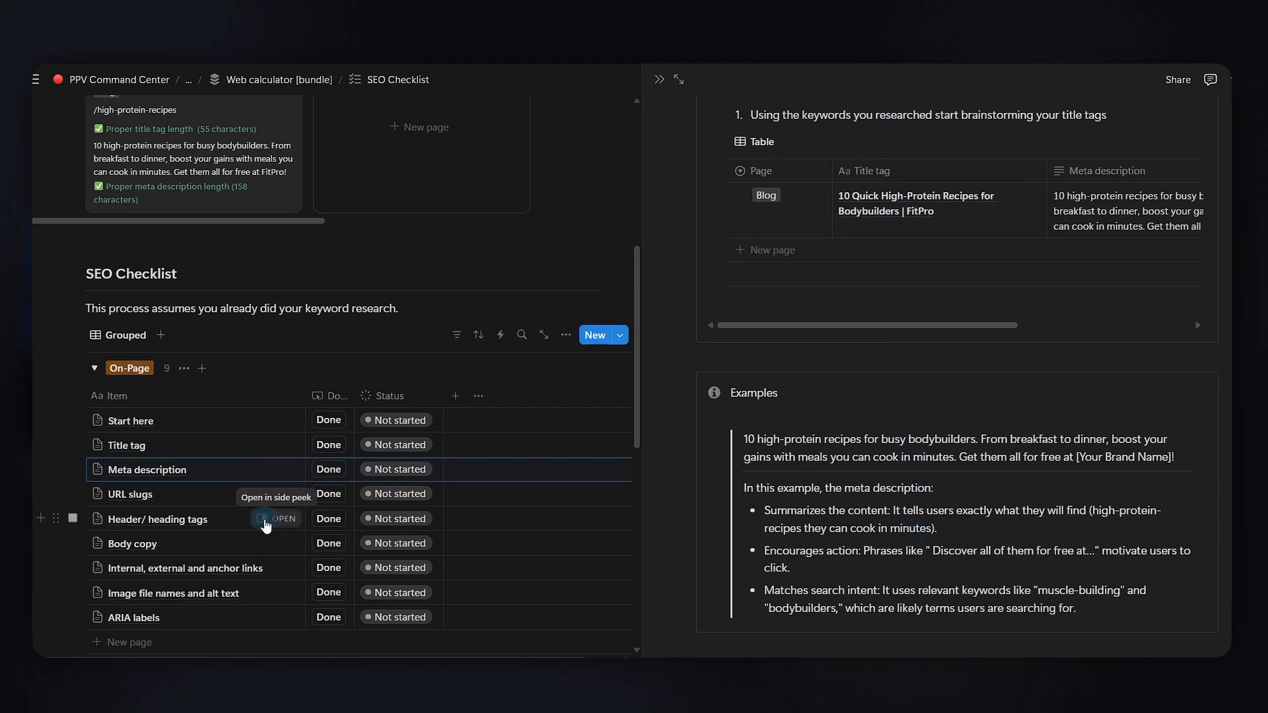
pyautogui.click(265, 519)
pyautogui.scroll(-5, 799, 551)
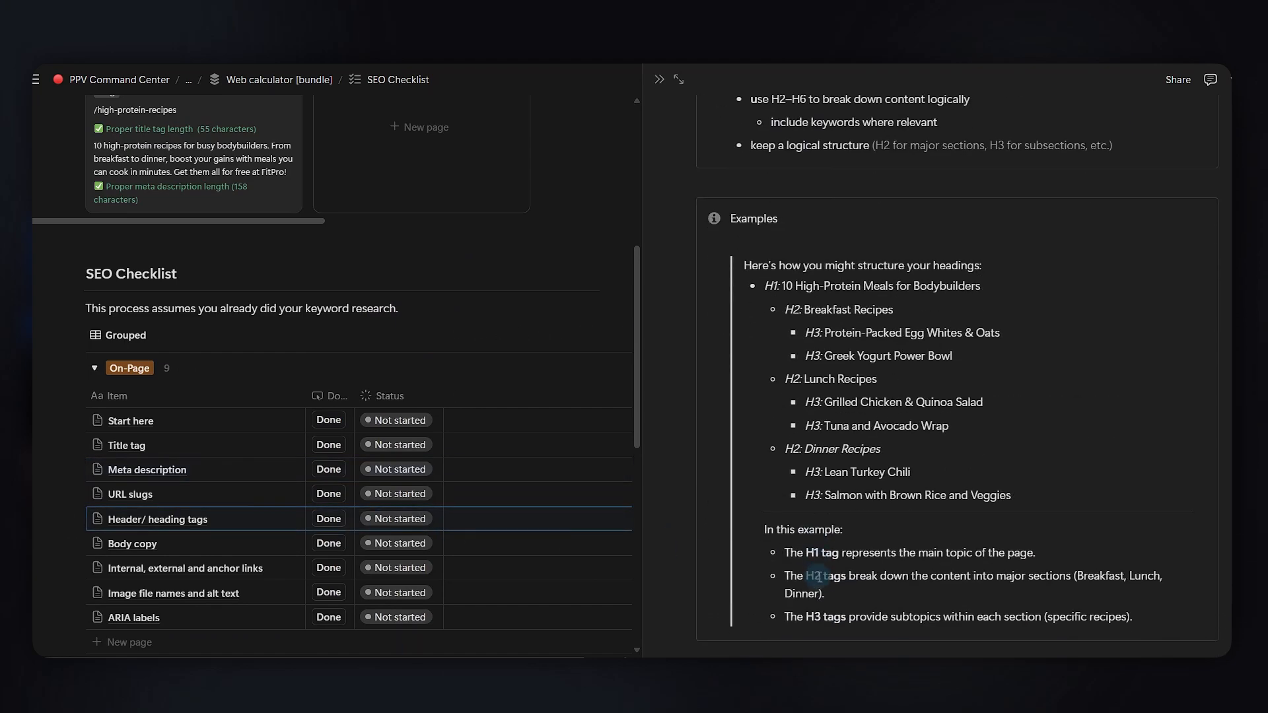
pyautogui.scroll(-4, 276, 518)
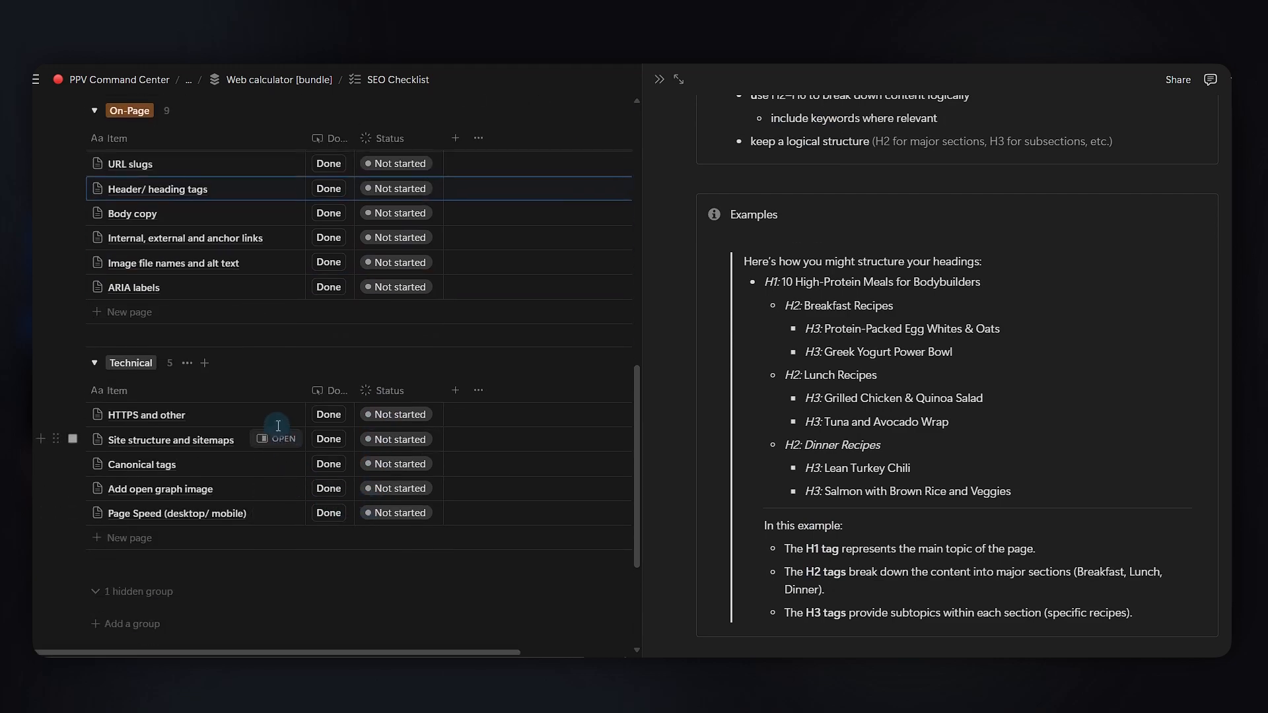
pyautogui.click(276, 423)
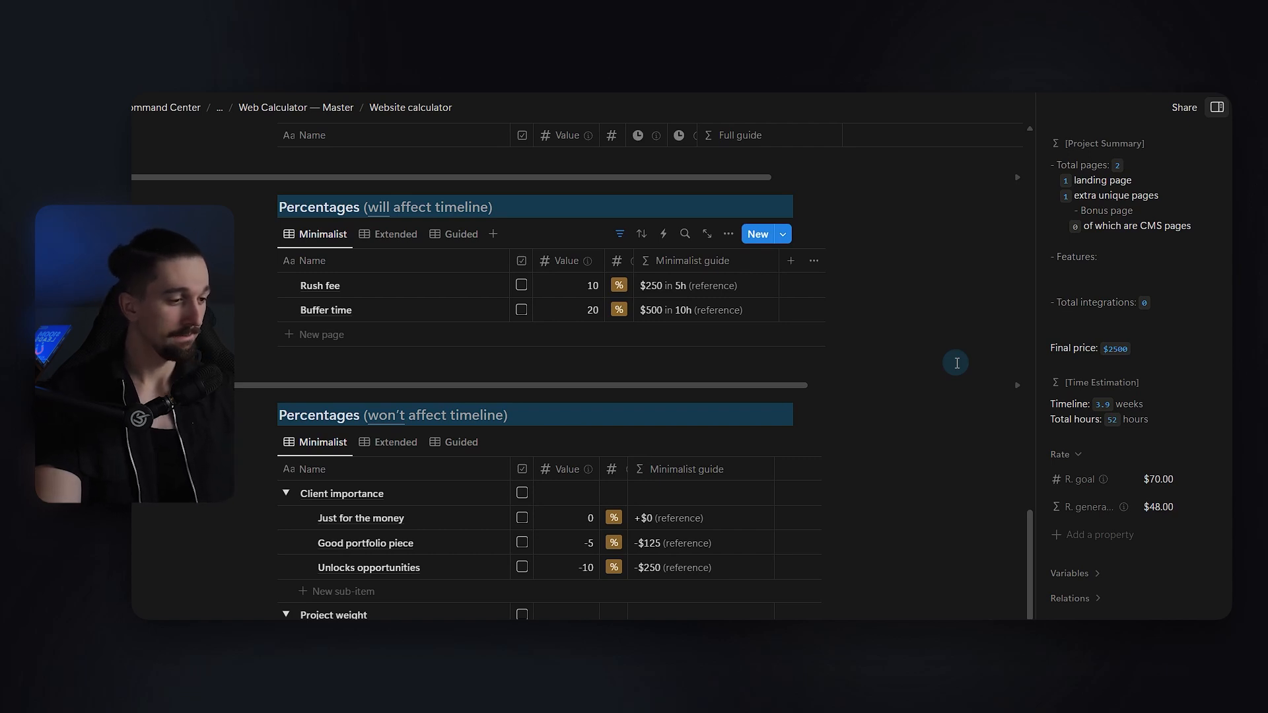
# Exclude the Bonus page from the Pages selection and apply the 20% Buffer time adjustment
pyautogui.doubleClick(385, 206)
pyautogui.click(539, 213)
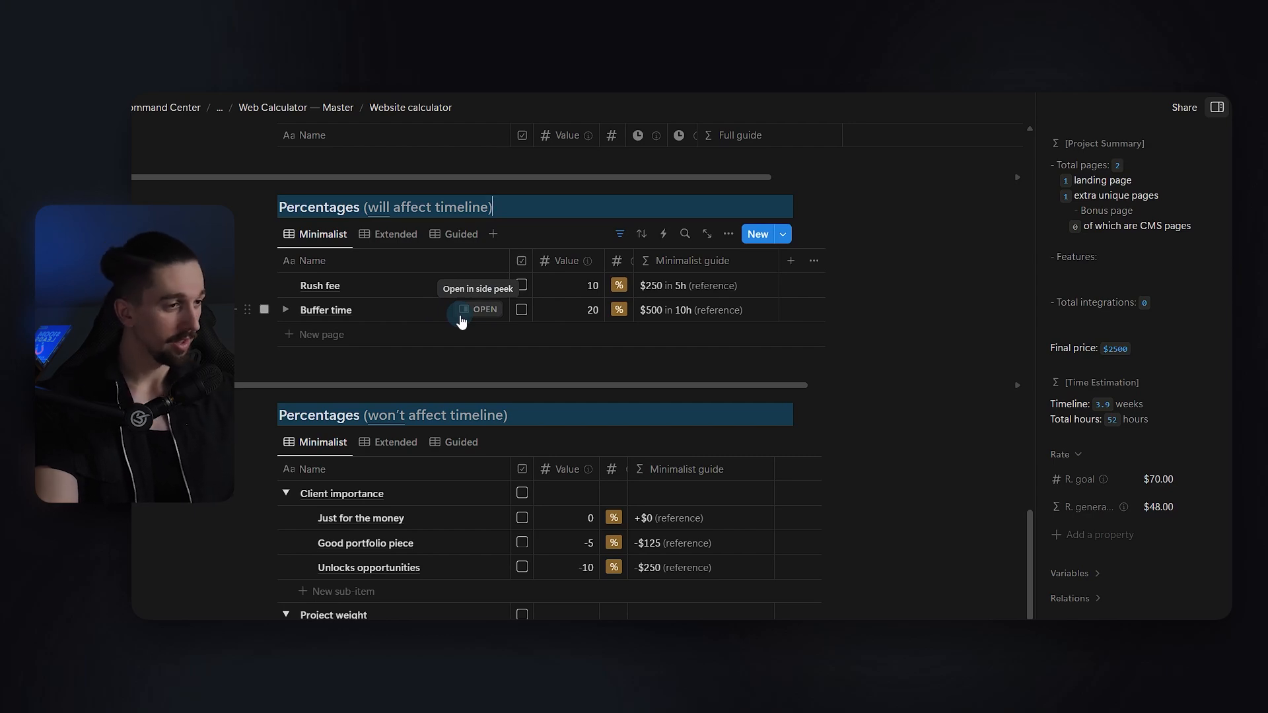
pyautogui.scroll(20, 784, 412)
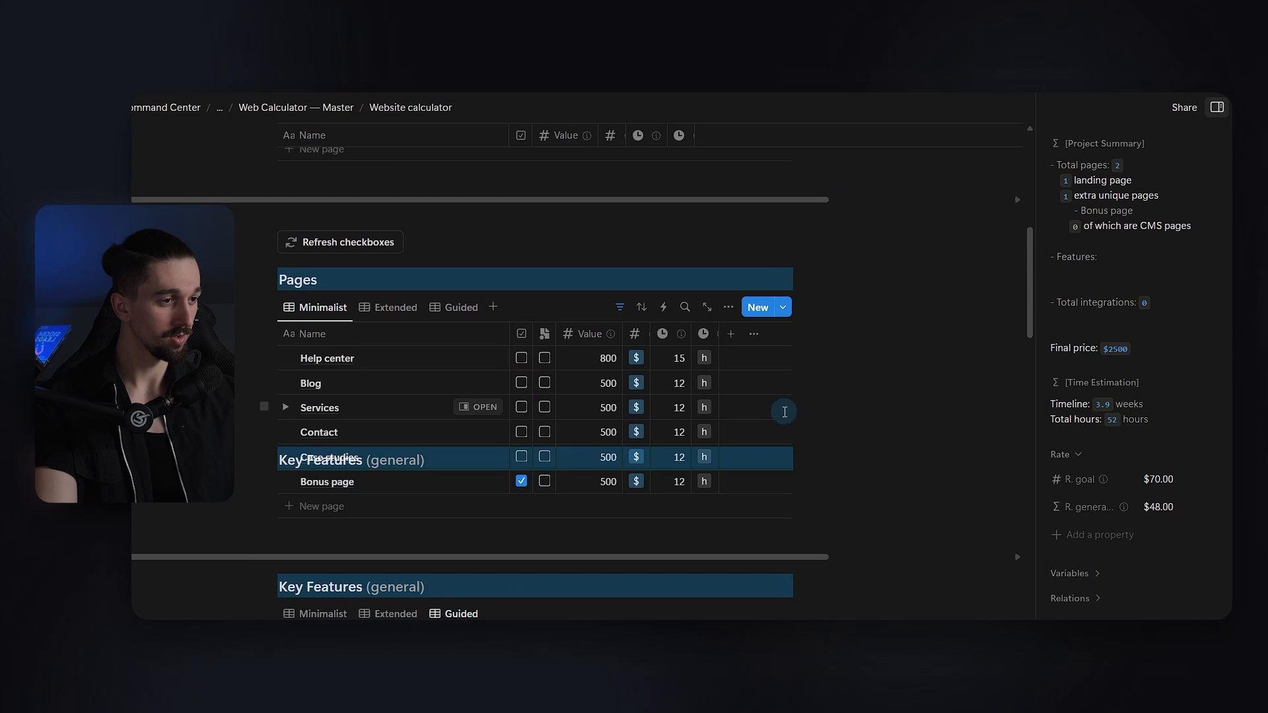
pyautogui.click(521, 481)
pyautogui.scroll(-20, 632, 477)
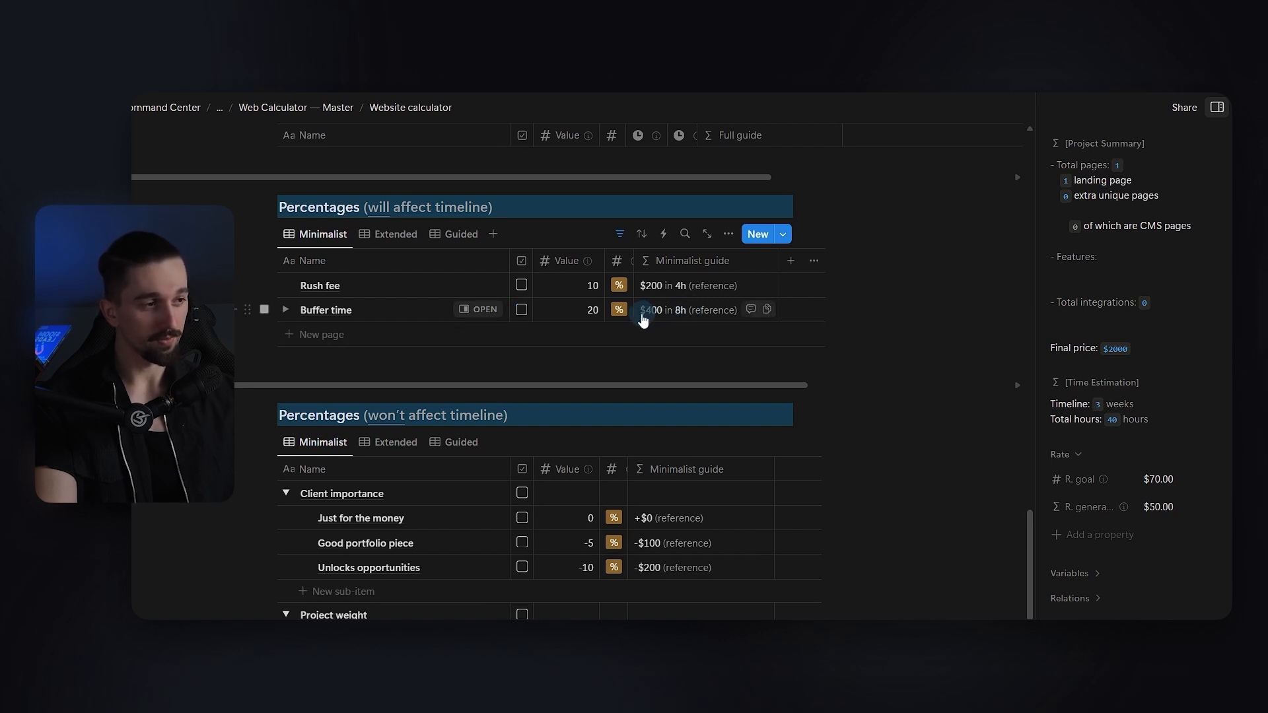
pyautogui.click(521, 310)
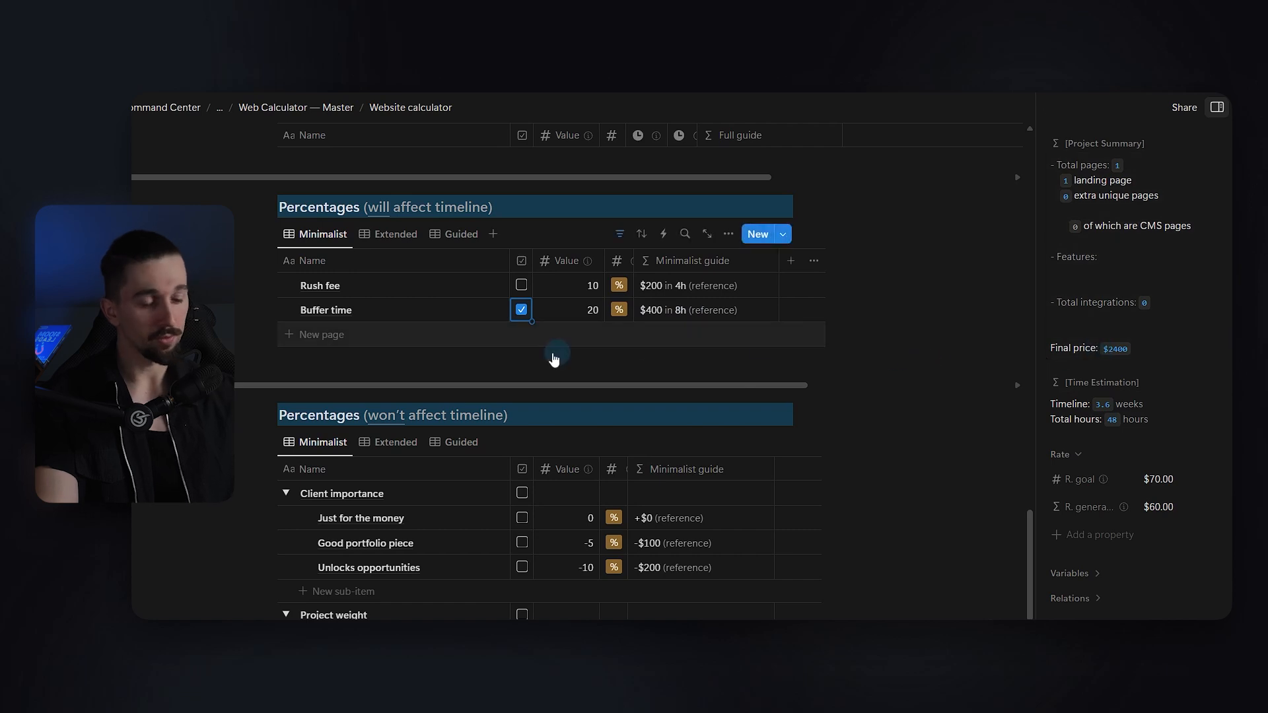
# Review the percentages that won't affect the timeline and expand the Variables property group
pyautogui.scroll(-3, 435, 406)
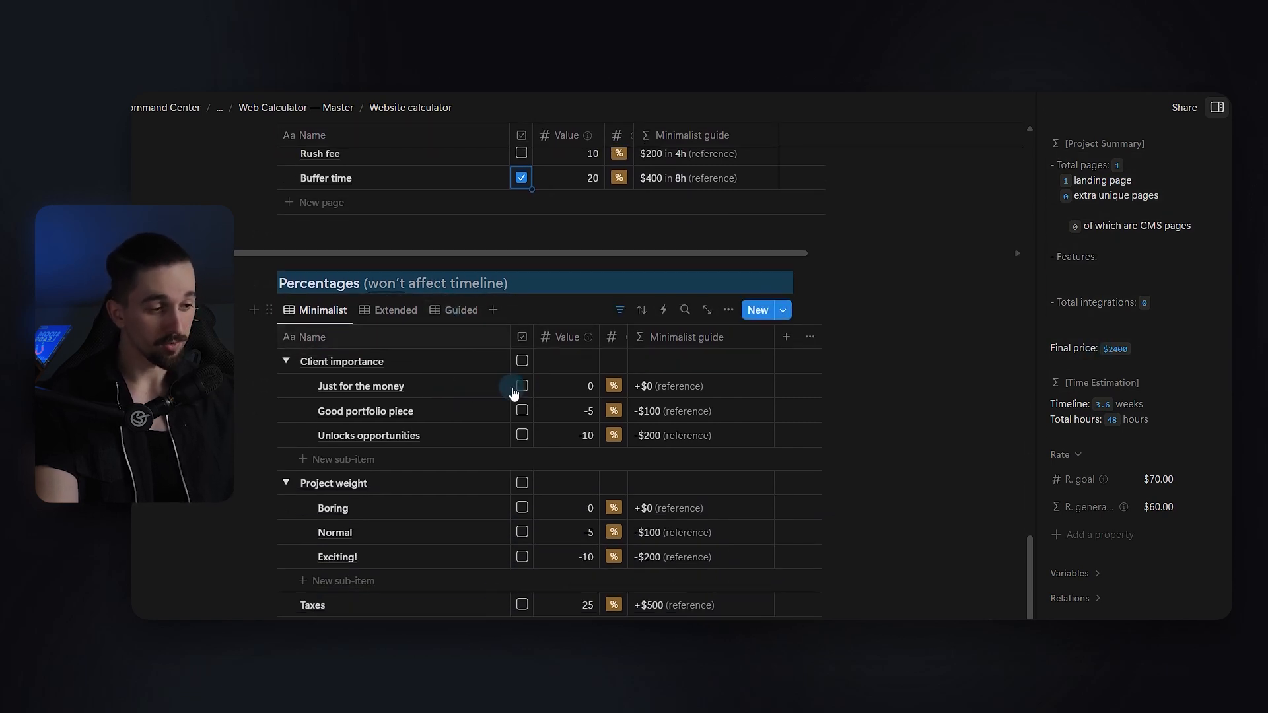
pyautogui.scroll(-2, 513, 393)
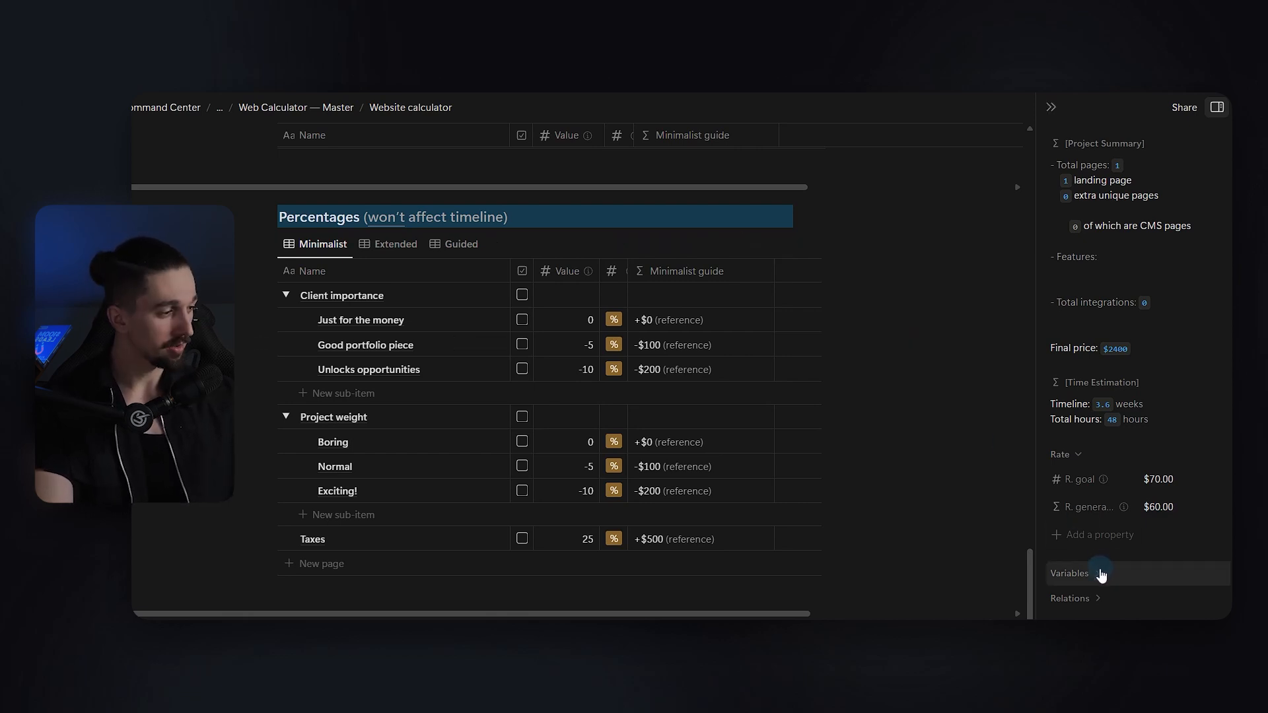
pyautogui.click(1102, 577)
pyautogui.scroll(-2, 1115, 538)
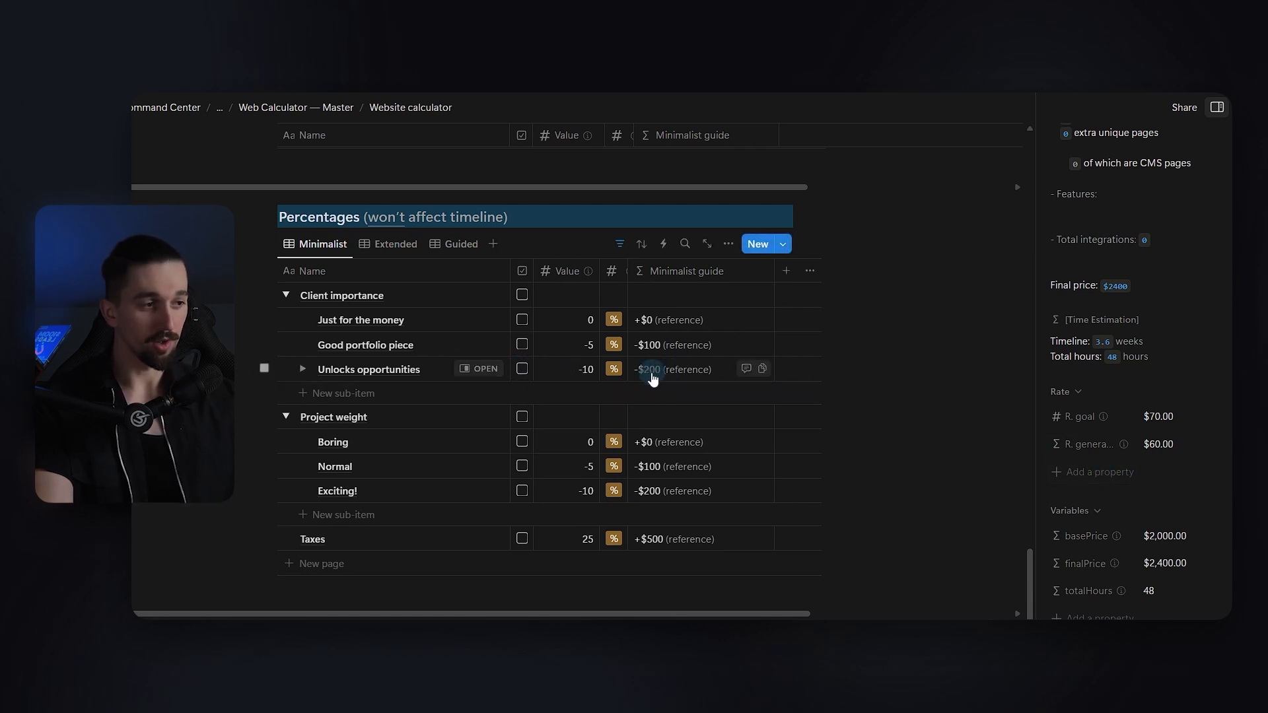
# Try the -10% Unlocks opportunities and -10% Exciting! adjustments on the estimate and clear them again
pyautogui.click(522, 369)
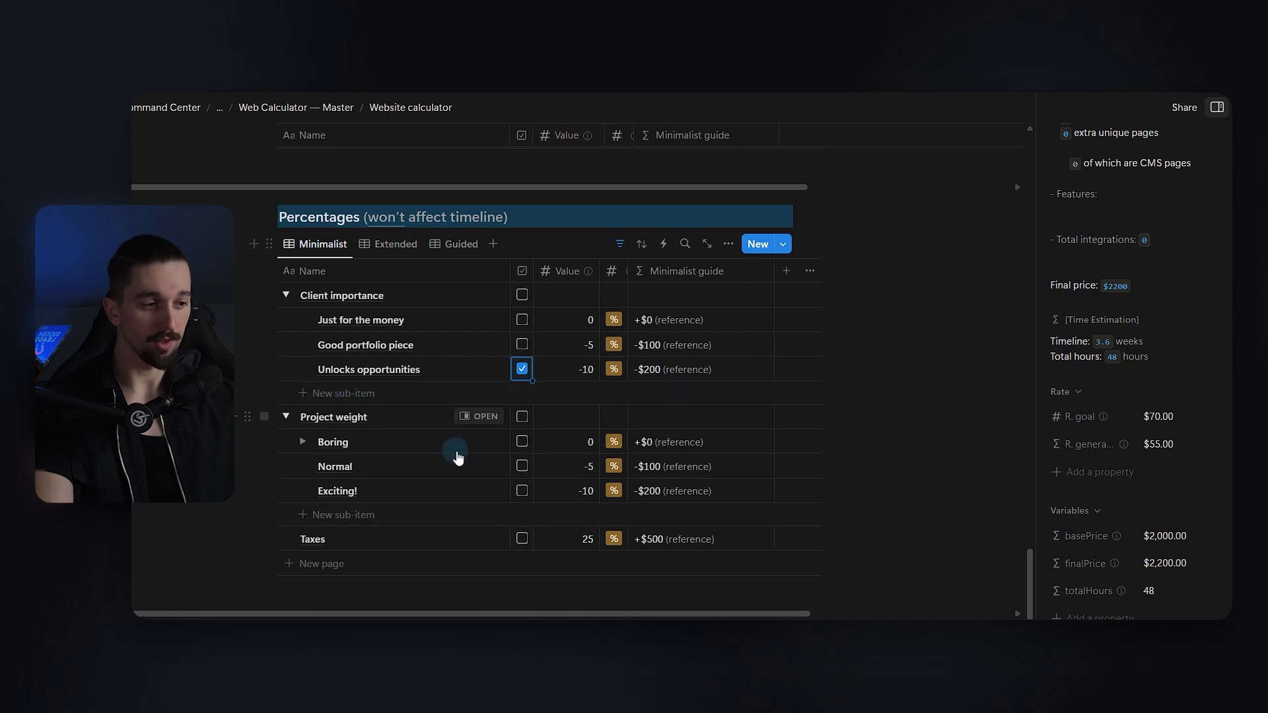
pyautogui.click(522, 490)
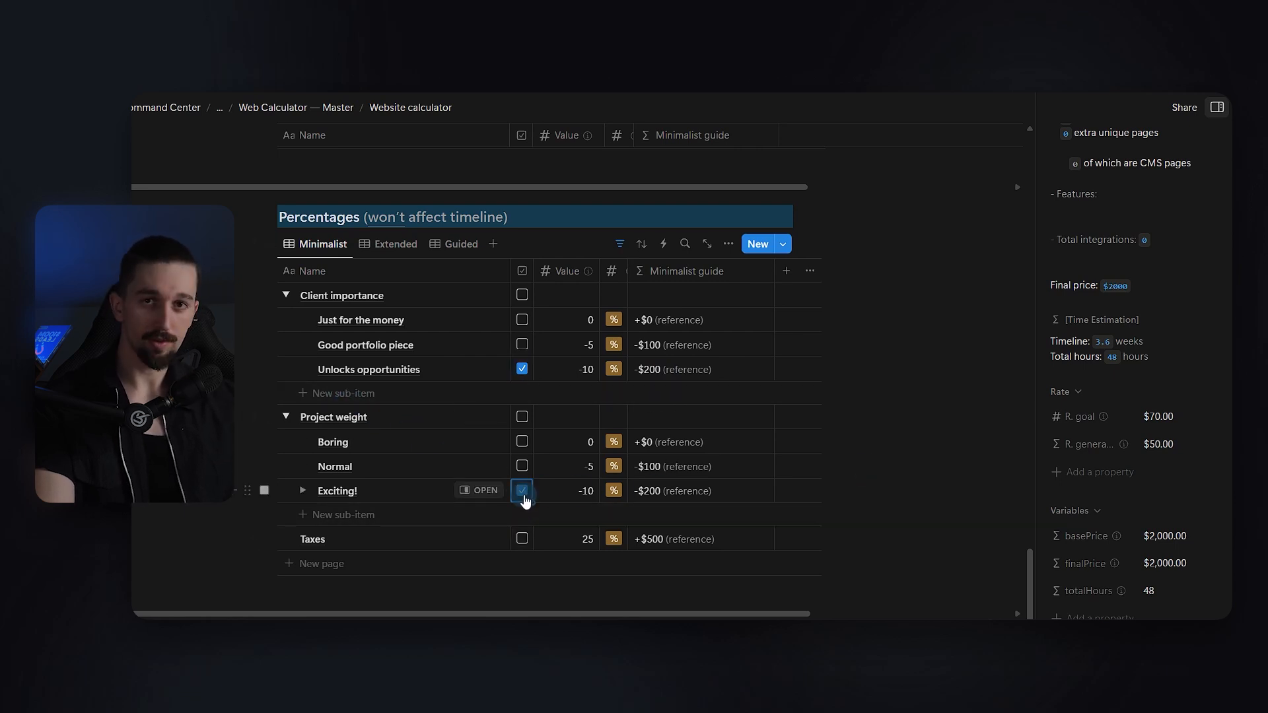
pyautogui.click(522, 491)
# Apply the 10% Rush fee in the percentages that will affect the timeline
pyautogui.scroll(5, 661, 414)
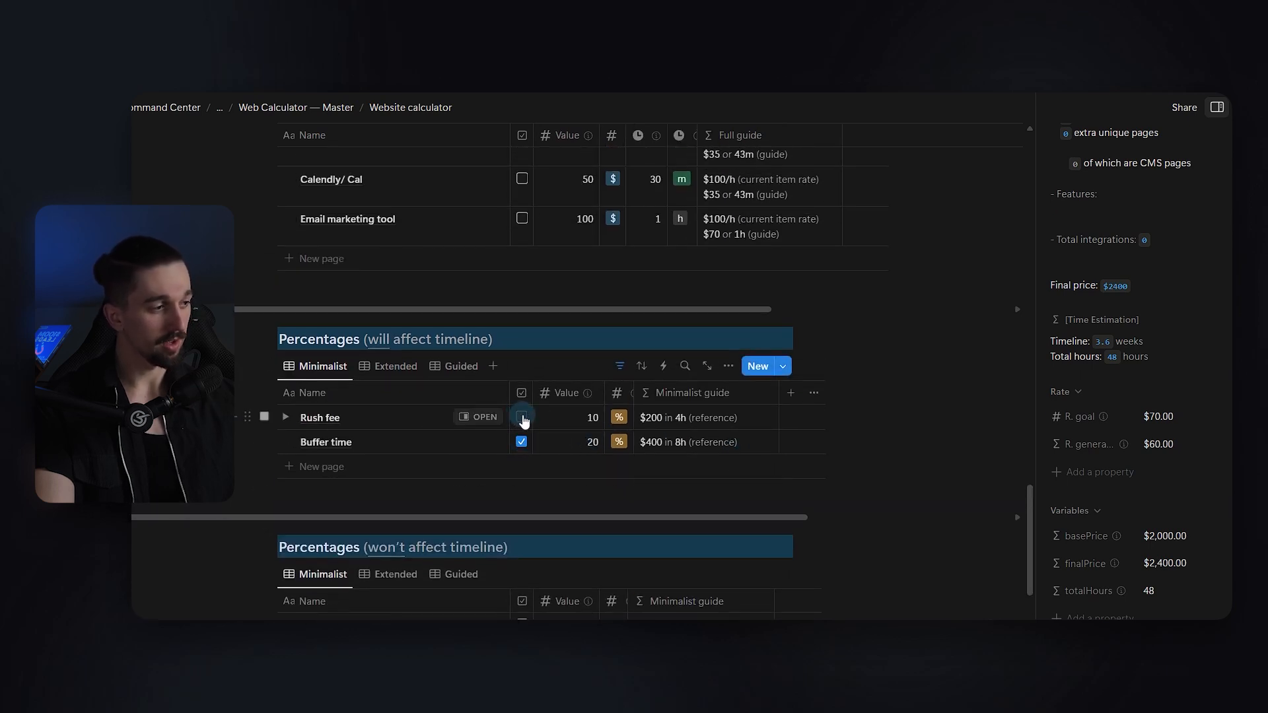
pyautogui.click(522, 418)
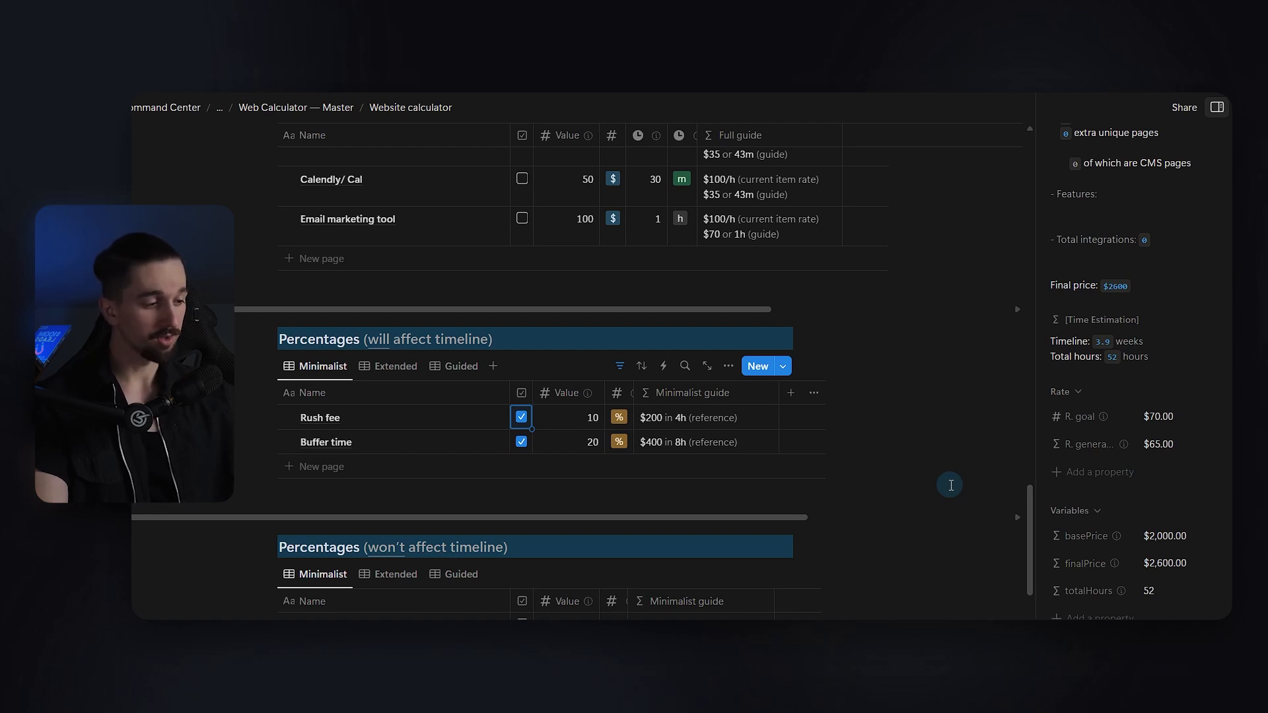
# Switch Key Features (items) to its Extended view and read the full notes of Moderate to advanced Rive motion
pyautogui.scroll(15, 898, 485)
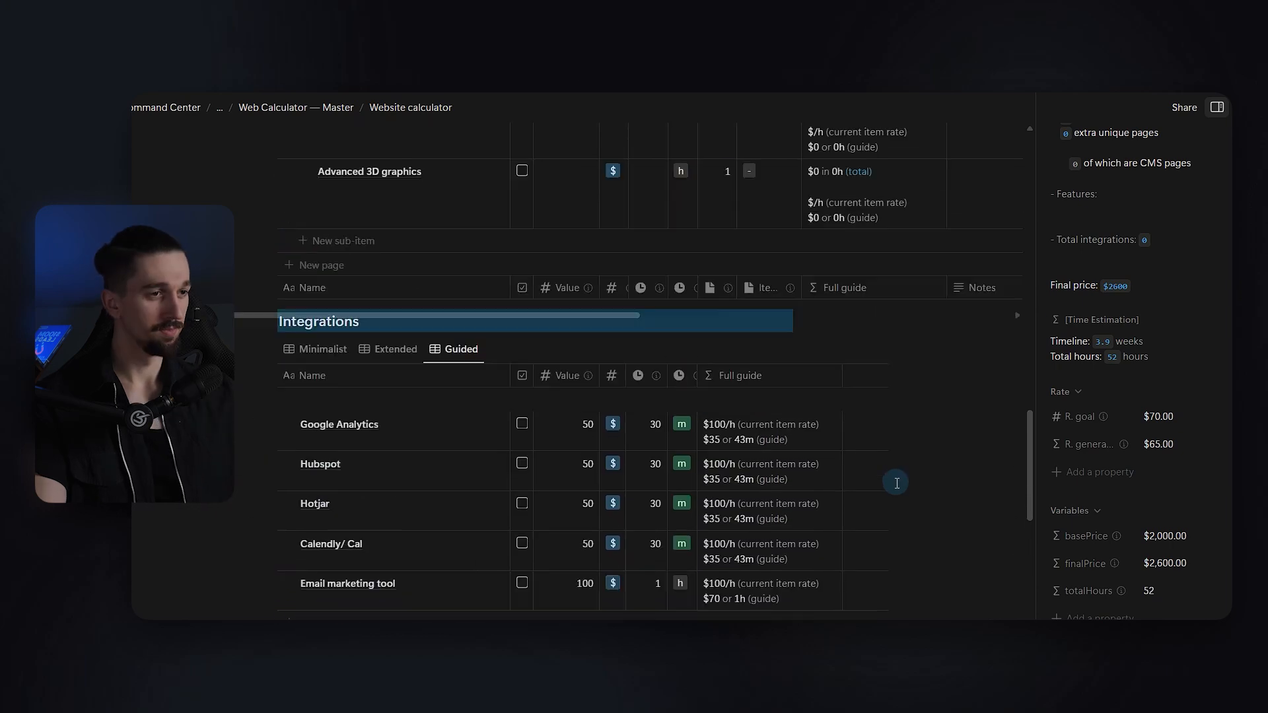
pyautogui.scroll(1, 660, 410)
pyautogui.click(404, 318)
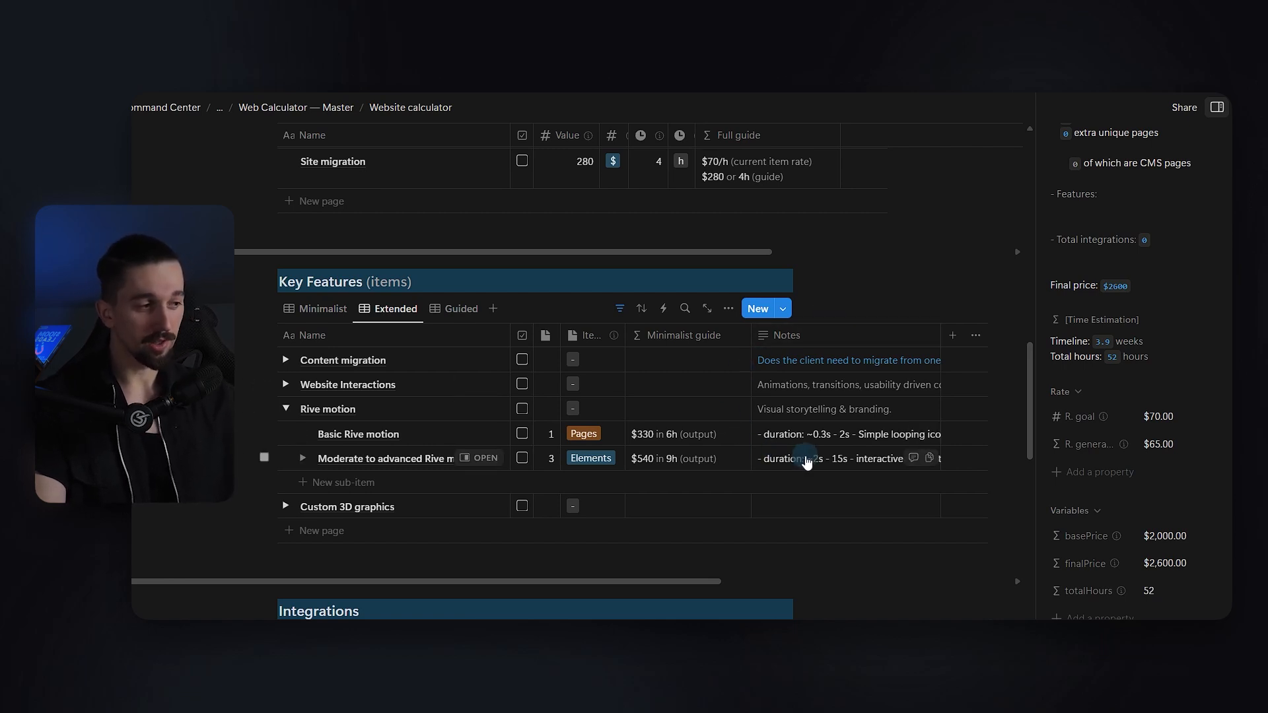
pyautogui.click(817, 458)
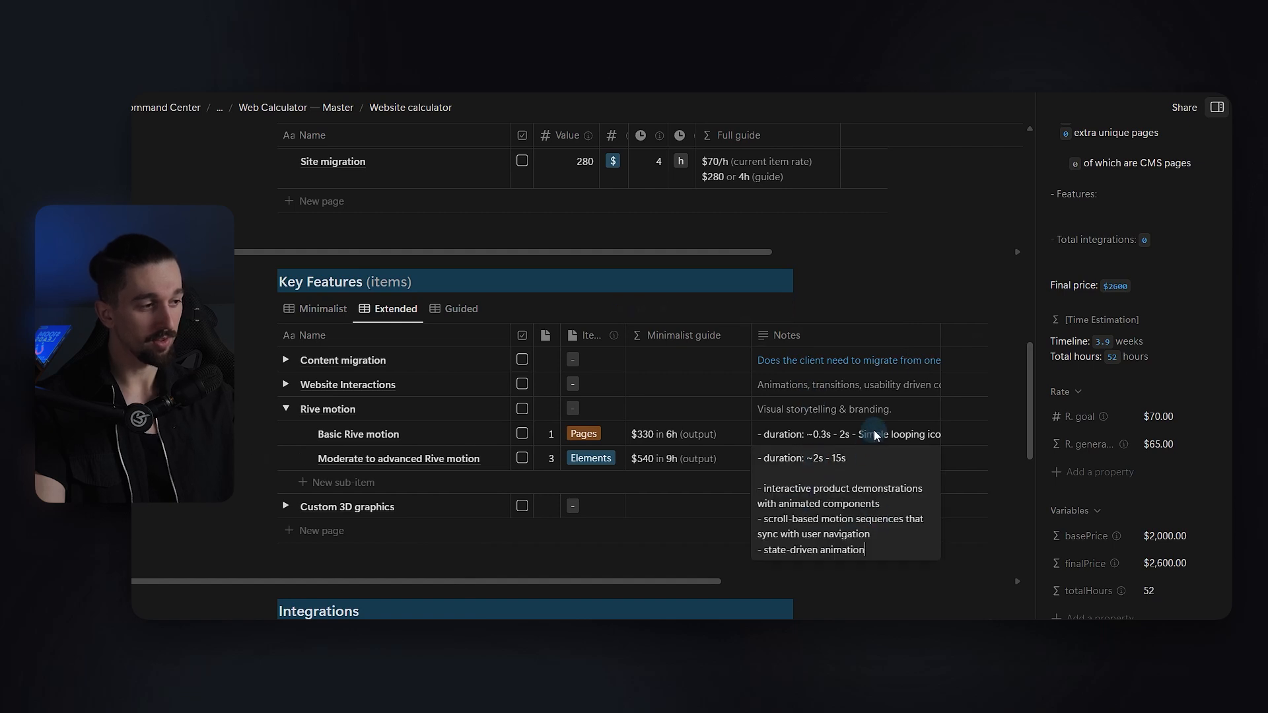
pyautogui.press('Escape')
# Wrap the Notes column in Key Features (items) to view the full notes, and turn wrapping off again
pyautogui.click(844, 337)
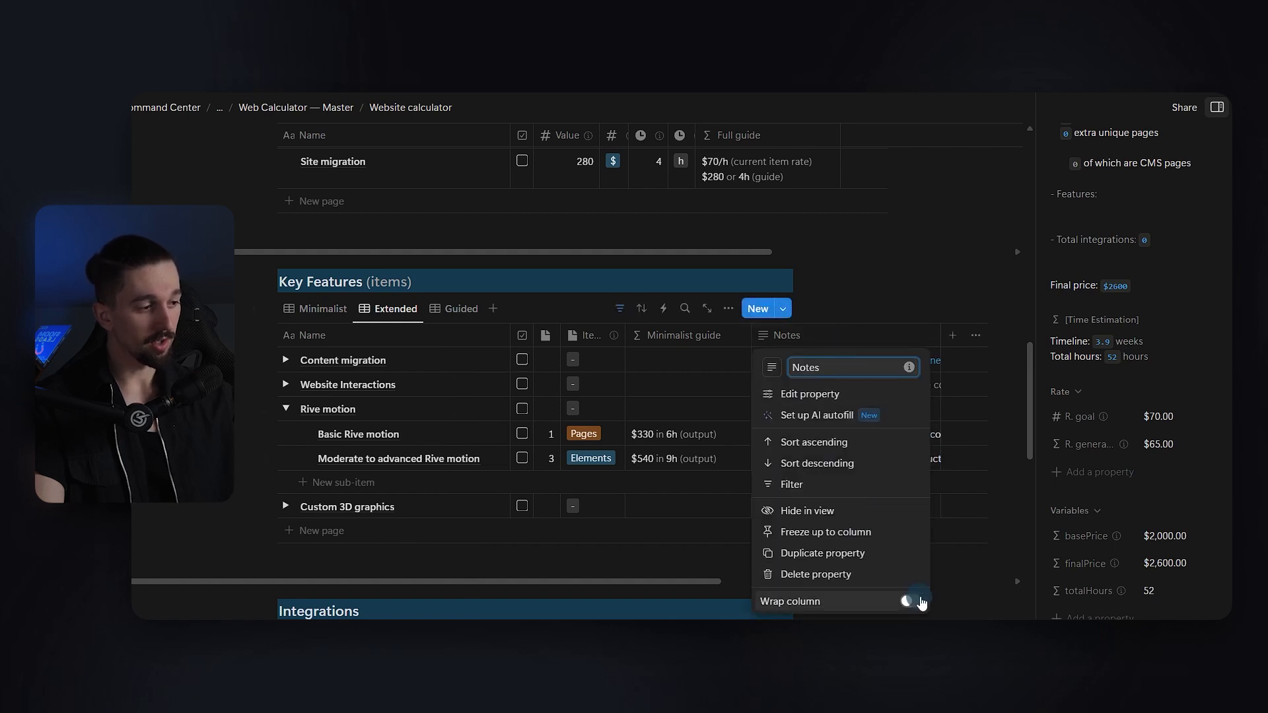
pyautogui.click(913, 602)
pyautogui.click(882, 270)
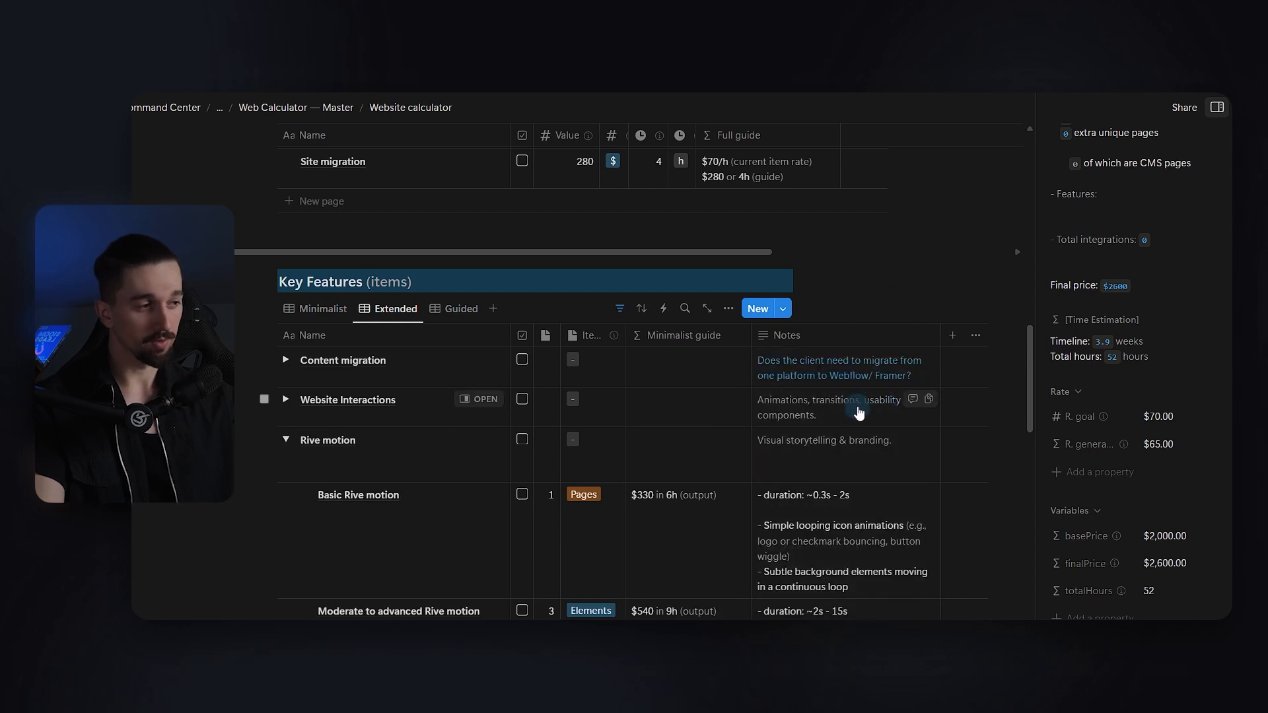
pyautogui.click(809, 334)
pyautogui.click(911, 601)
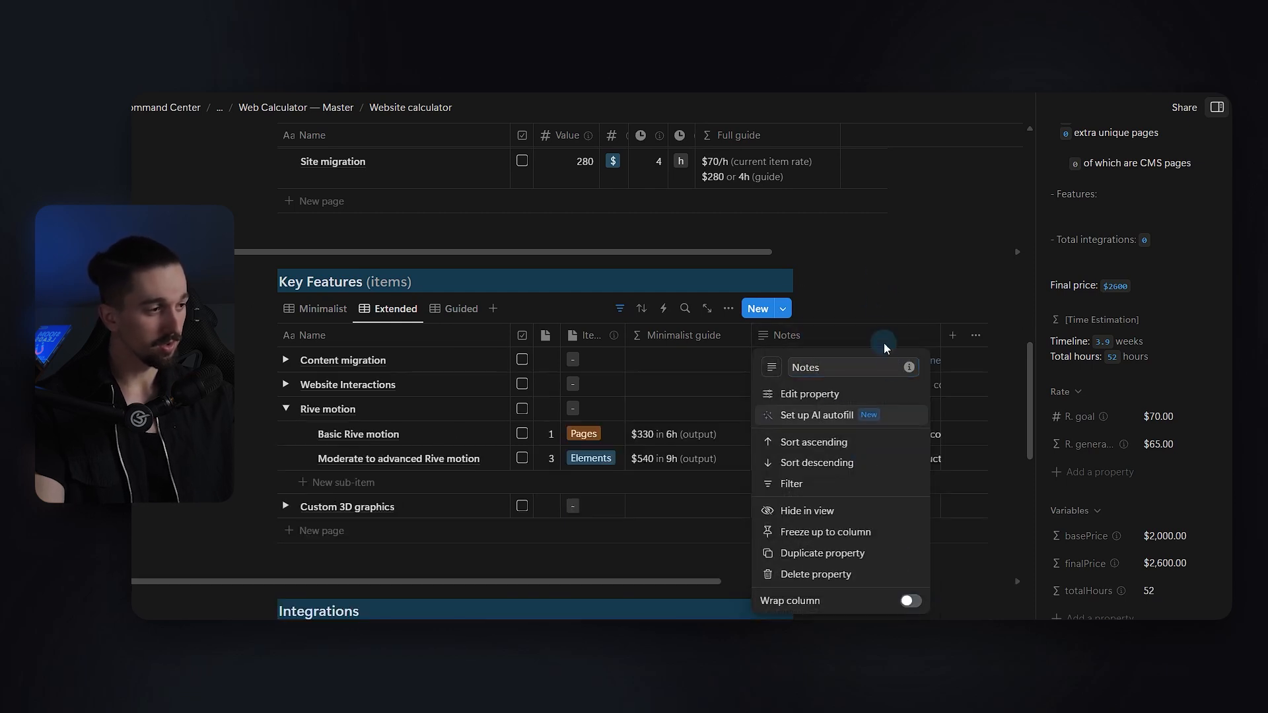
pyautogui.click(879, 293)
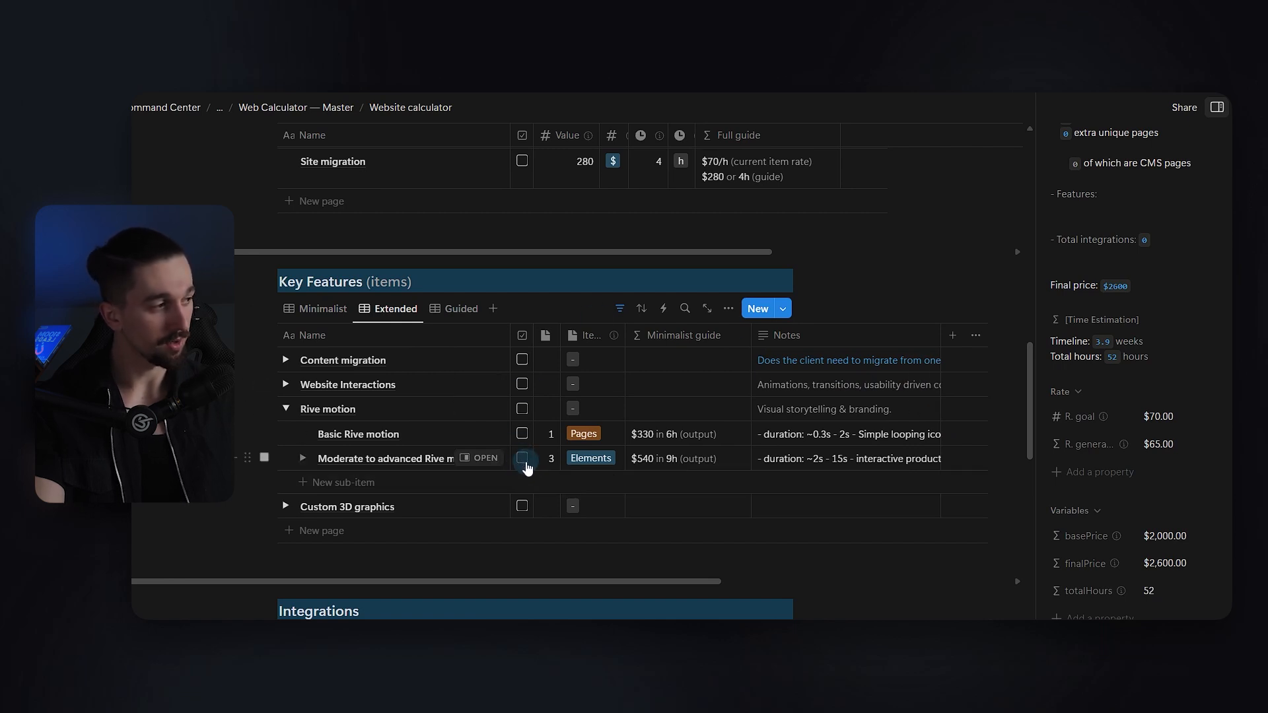
# Include Moderate to advanced Rive motion with 3 elements in the estimate
pyautogui.click(526, 466)
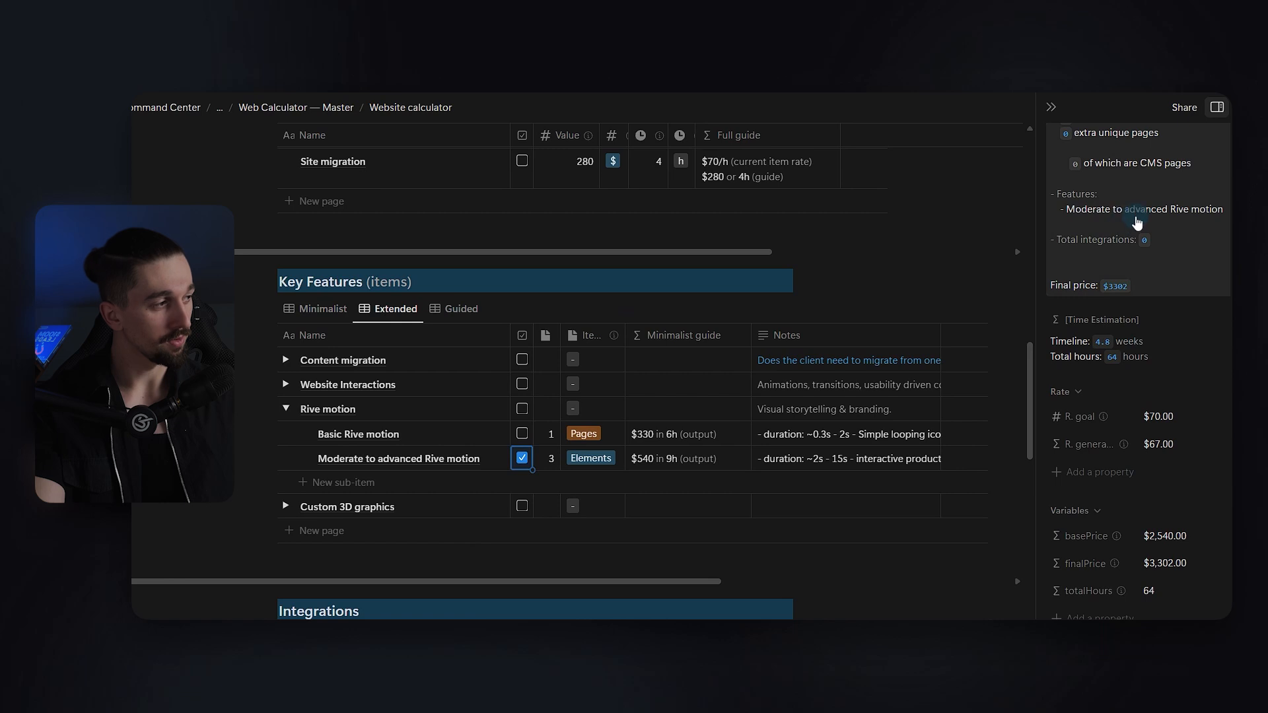